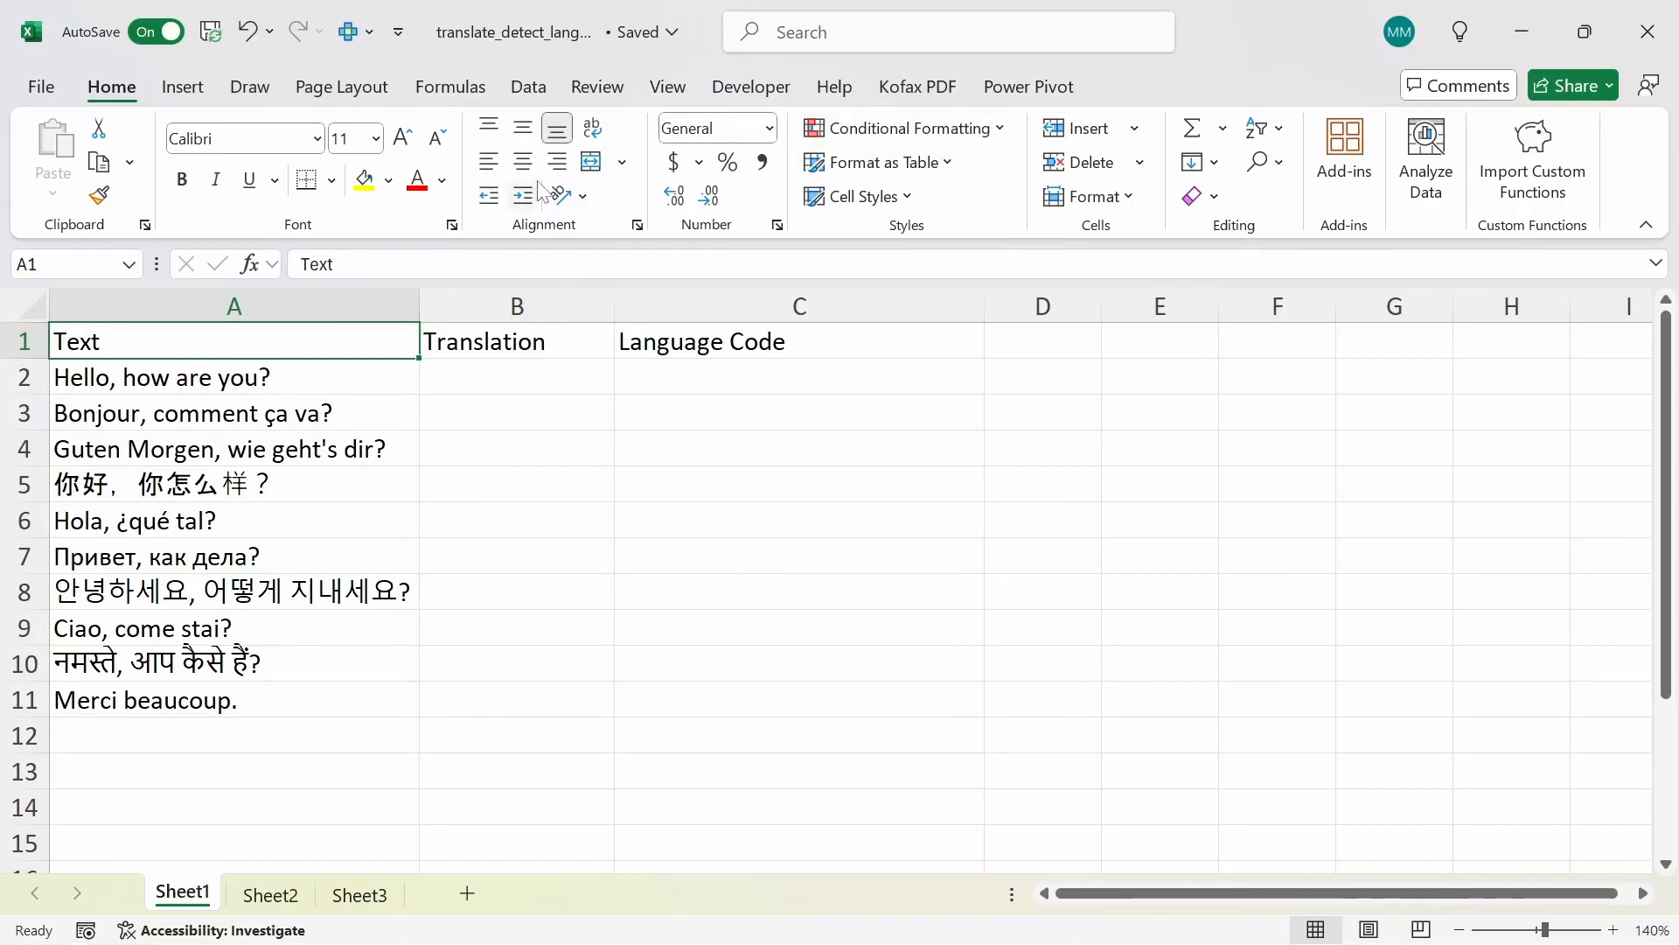
# - Start a TRANSLATE formula in B2 with A2 as the text and the source language left blank
pyautogui.click(475, 379)
pyautogui.write('=tr')
pyautogui.press('Tab')
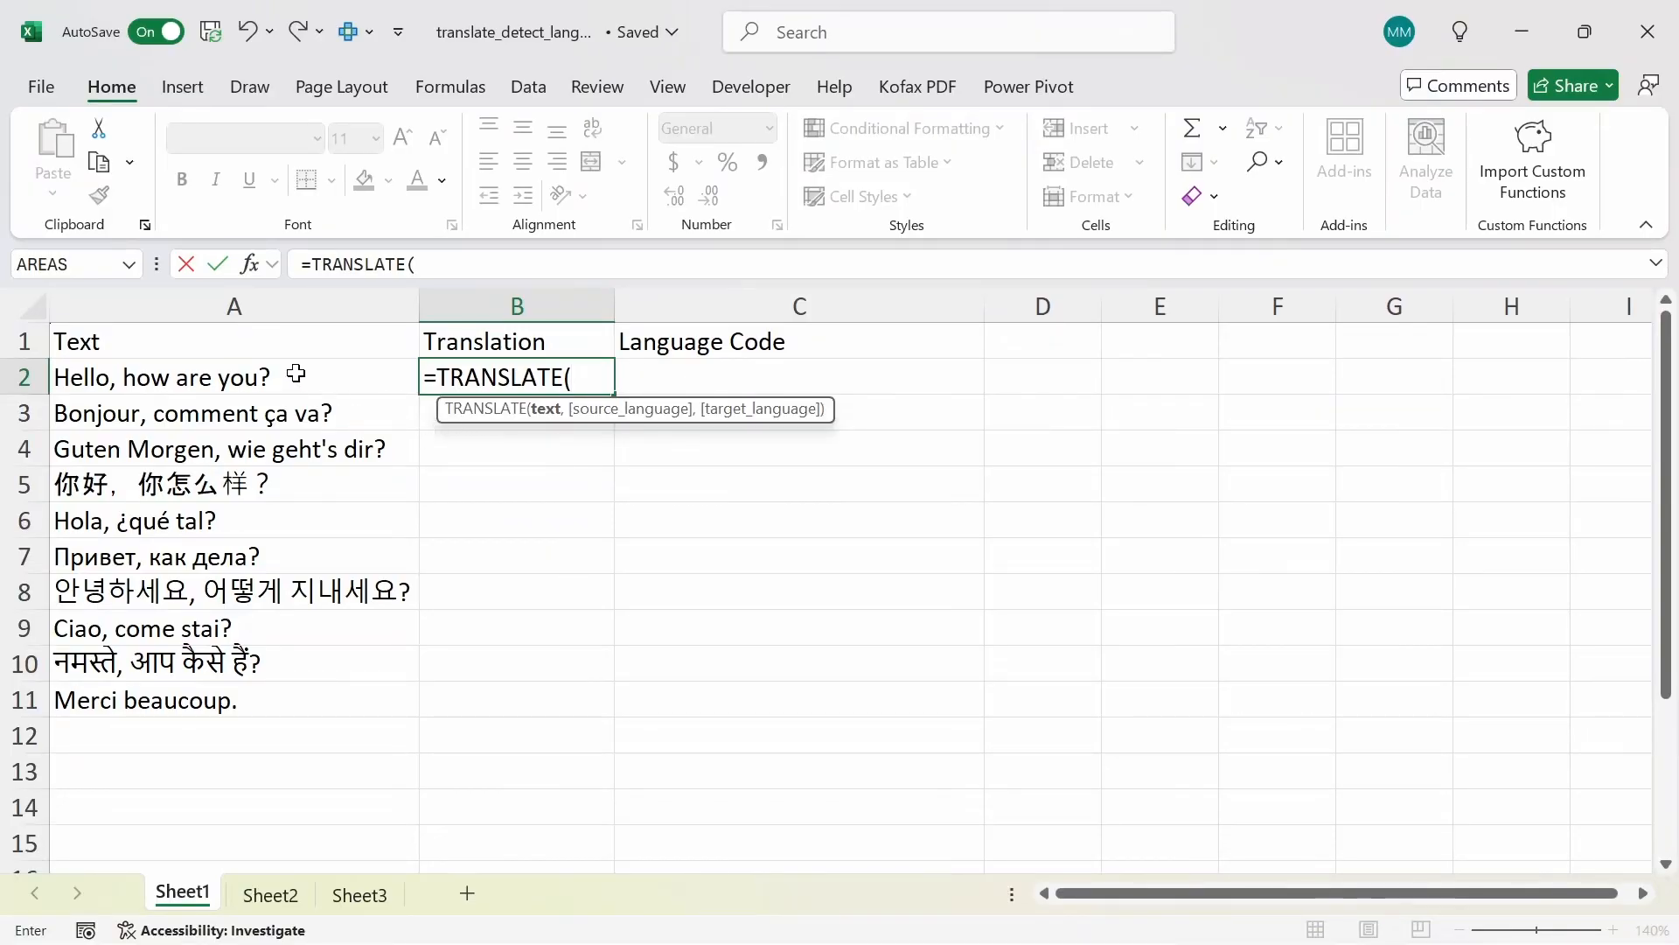
pyautogui.click(296, 375)
pyautogui.write(',')
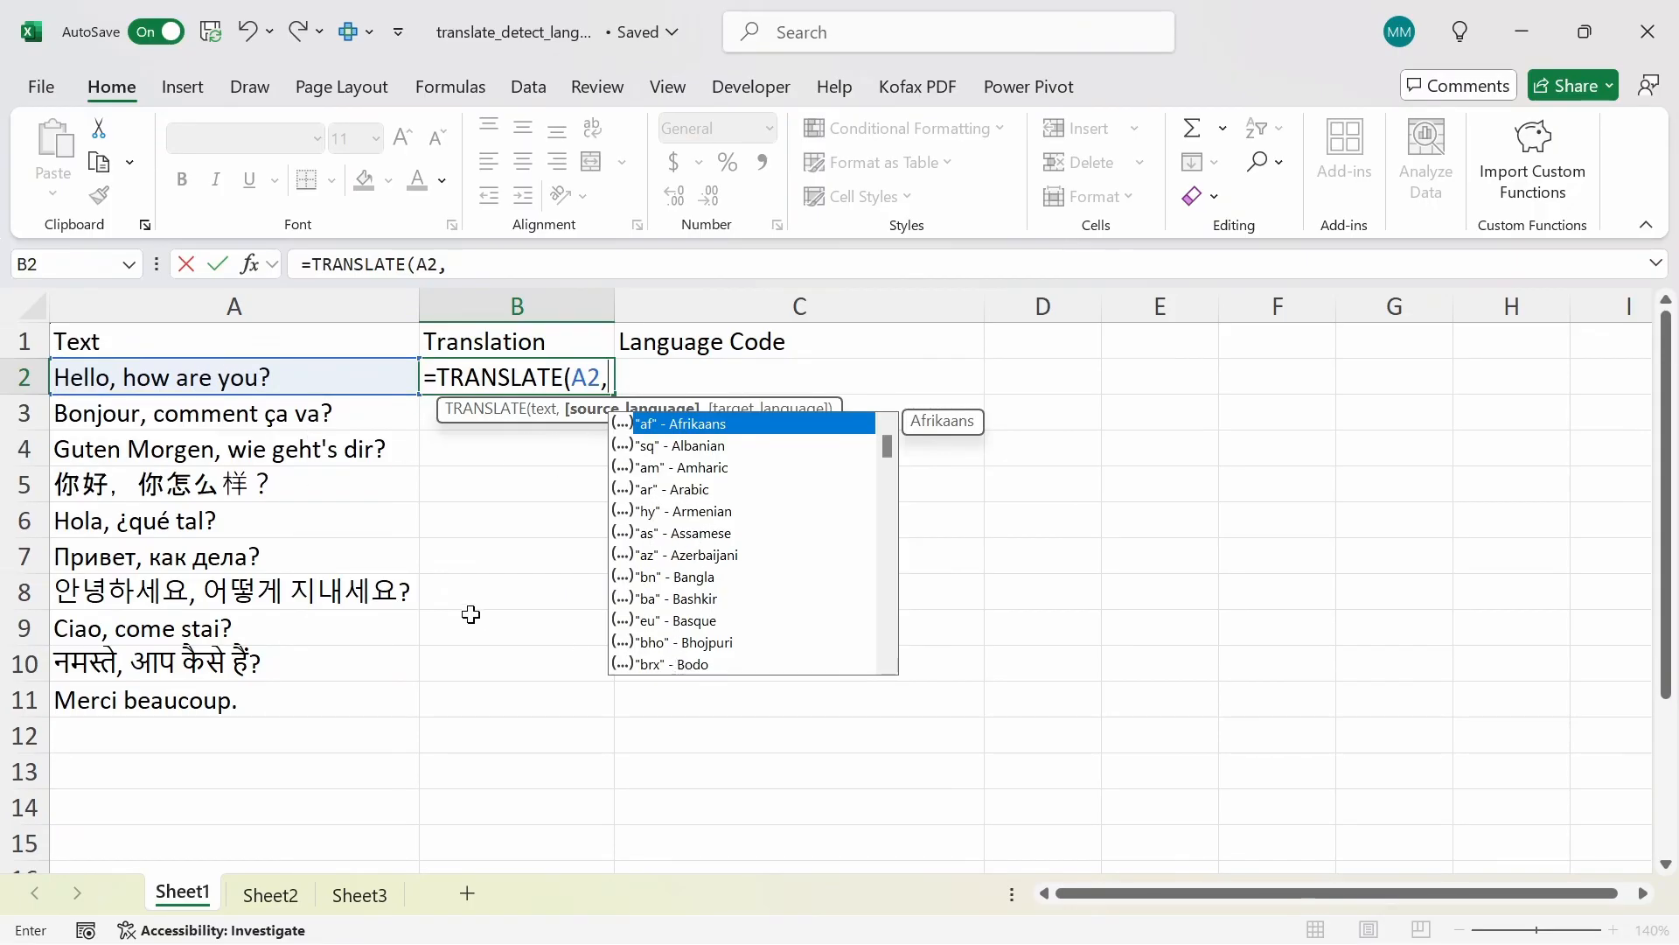
pyautogui.write(',')
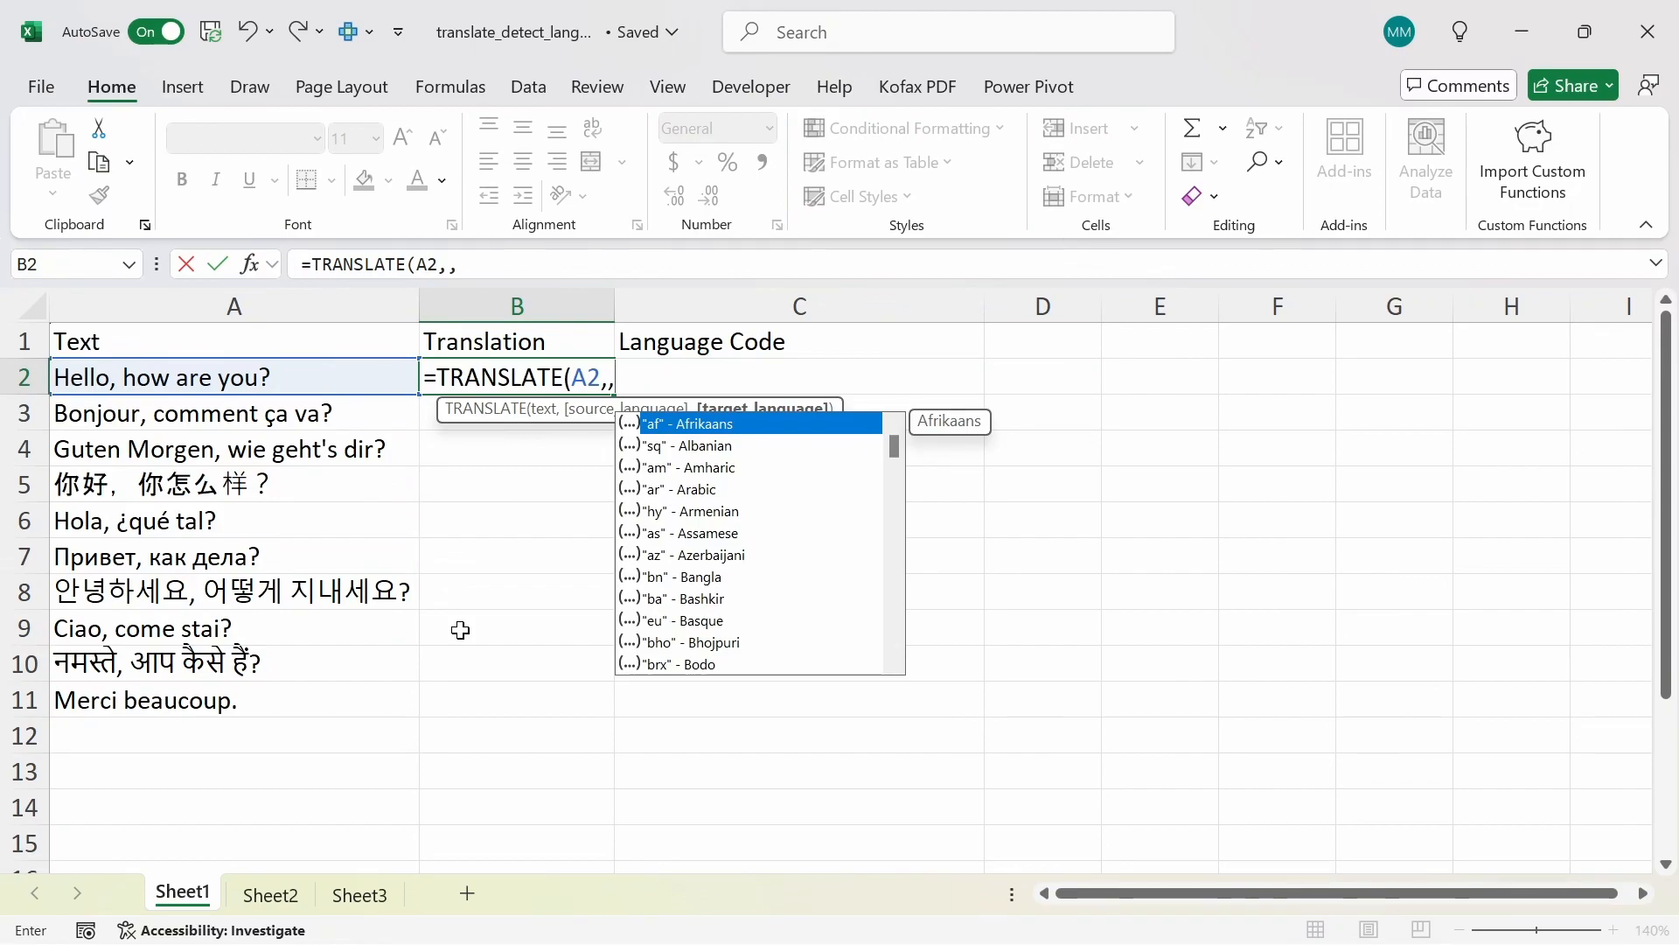
# - Look through the available target languages and their codes for the TRANSLATE formula
pyautogui.press('Down')
pyautogui.press('Down')
pyautogui.press('Down')
pyautogui.press('Down')
pyautogui.press('Down')
pyautogui.press('Down')
pyautogui.press('Down')
pyautogui.press('Down')
pyautogui.press('Down')
pyautogui.press('Down')
pyautogui.press('Down')
pyautogui.press('Down')
pyautogui.press('Down')
pyautogui.press('Down')
pyautogui.press('Down')
pyautogui.press('Down')
pyautogui.press('Down')
pyautogui.press('Down')
pyautogui.press('Down')
pyautogui.press('Down')
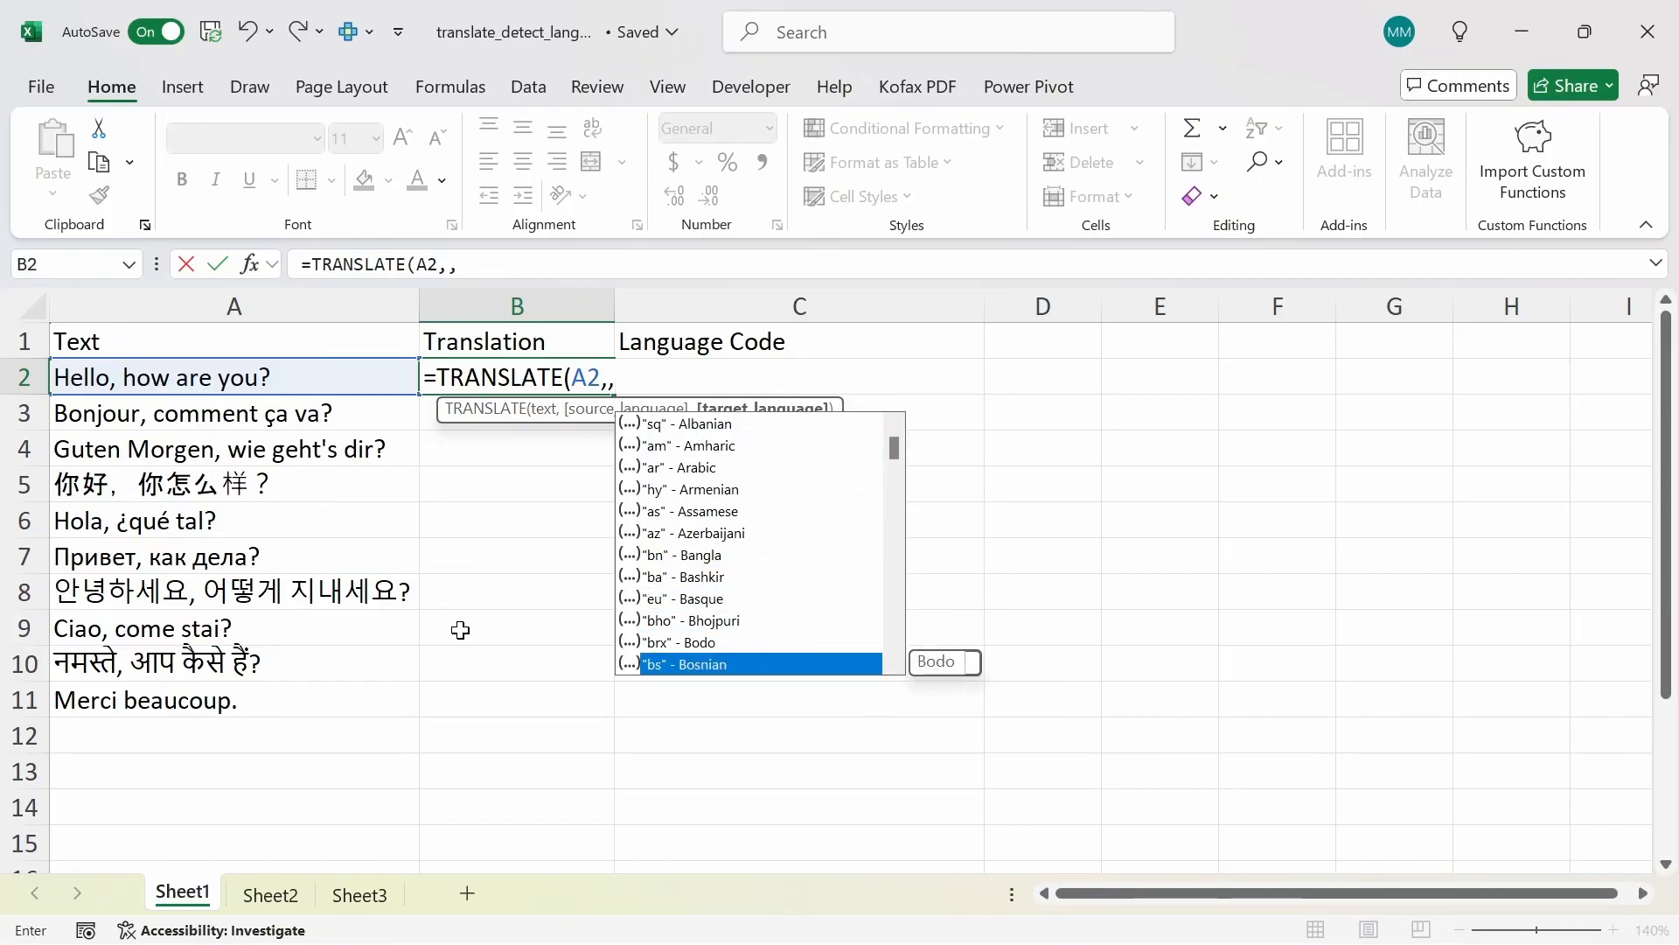
pyautogui.press('Up')
pyautogui.press('Up')
pyautogui.press('Up')
pyautogui.press('Up')
pyautogui.press('Up')
pyautogui.press('Up')
pyautogui.press('Up')
pyautogui.press('Up')
pyautogui.press('Up')
pyautogui.press('Up')
pyautogui.press('Up')
pyautogui.press('Up')
pyautogui.press('Up')
pyautogui.press('Up')
pyautogui.press('Up')
pyautogui.press('Up')
pyautogui.press('Up')
pyautogui.press('Up')
pyautogui.press('Up')
pyautogui.press('Up')
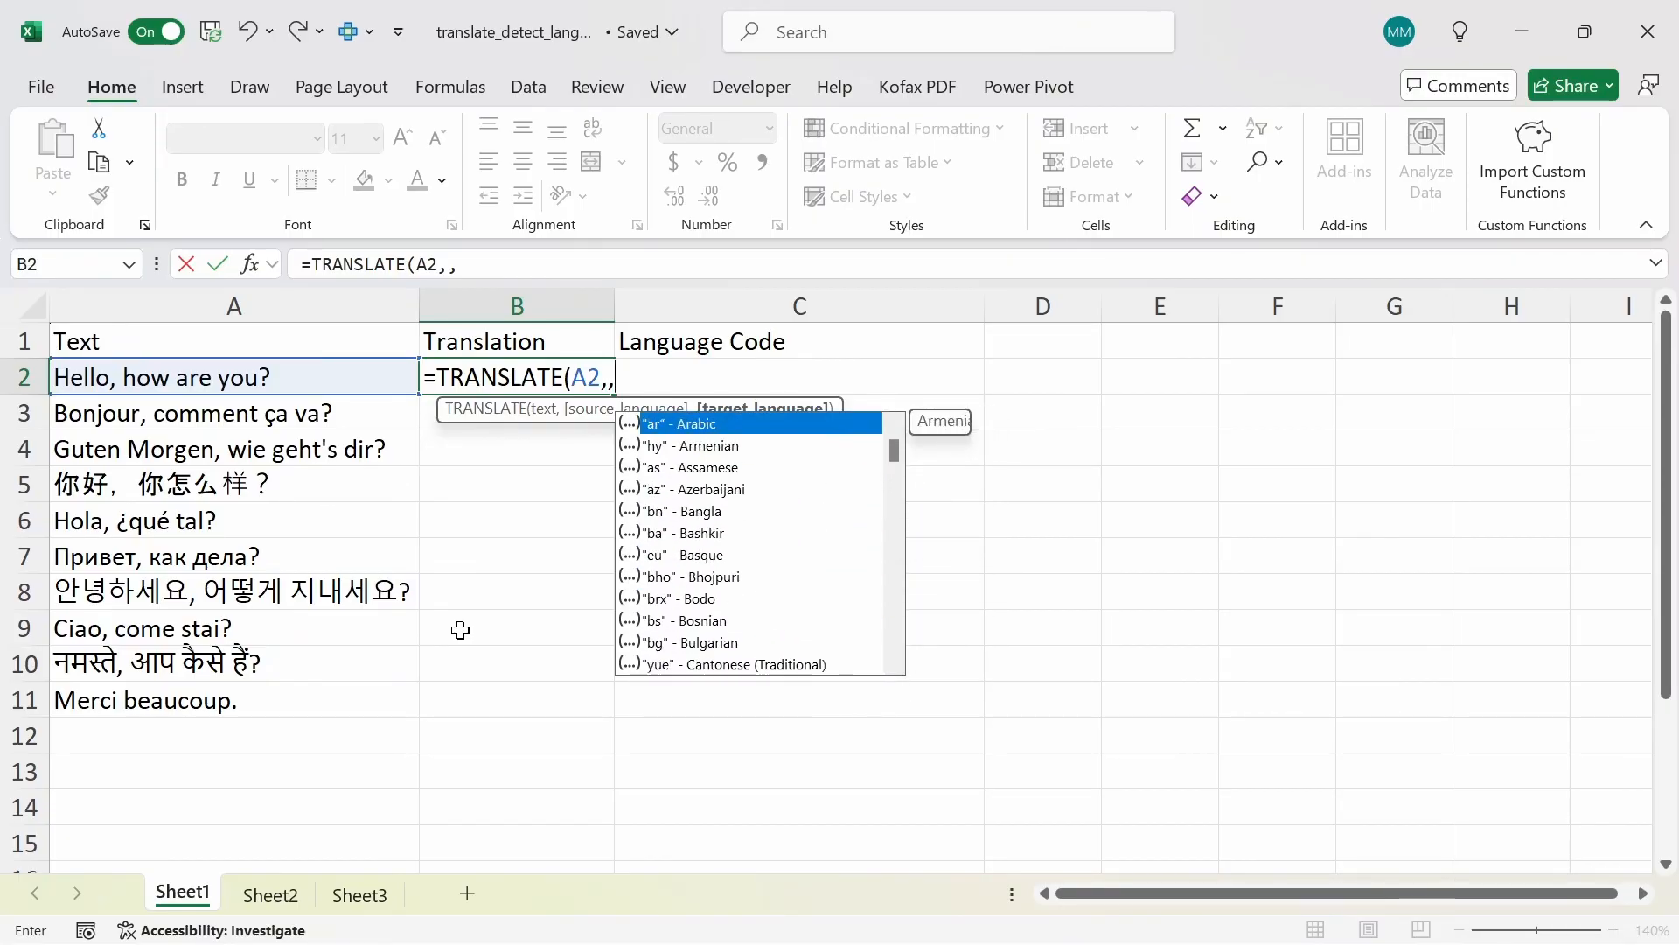
pyautogui.press('Down')
pyautogui.press('Down')
pyautogui.press('Down')
pyautogui.press('Down')
pyautogui.press('Down')
pyautogui.press('Down')
pyautogui.press('Down')
pyautogui.press('Down')
pyautogui.press('Down')
pyautogui.press('Down')
pyautogui.press('Down')
pyautogui.press('Down')
pyautogui.press('Down')
pyautogui.press('Down')
pyautogui.press('Down')
pyautogui.press('Down')
pyautogui.press('Down')
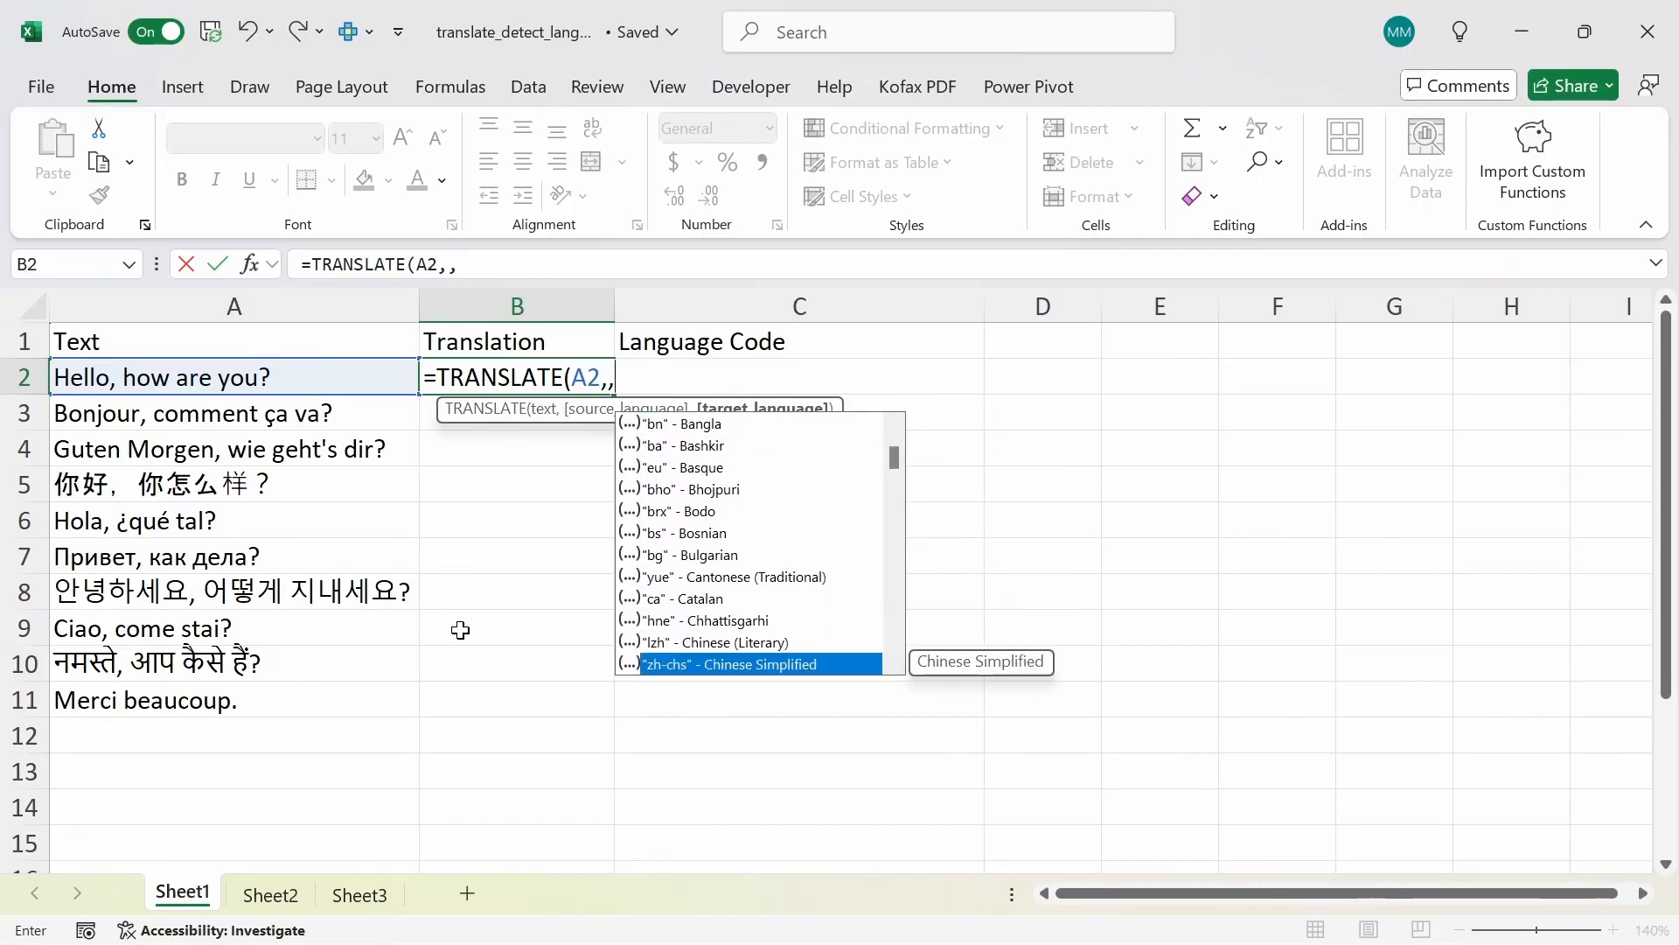
pyautogui.press('Down')
pyautogui.press('Down')
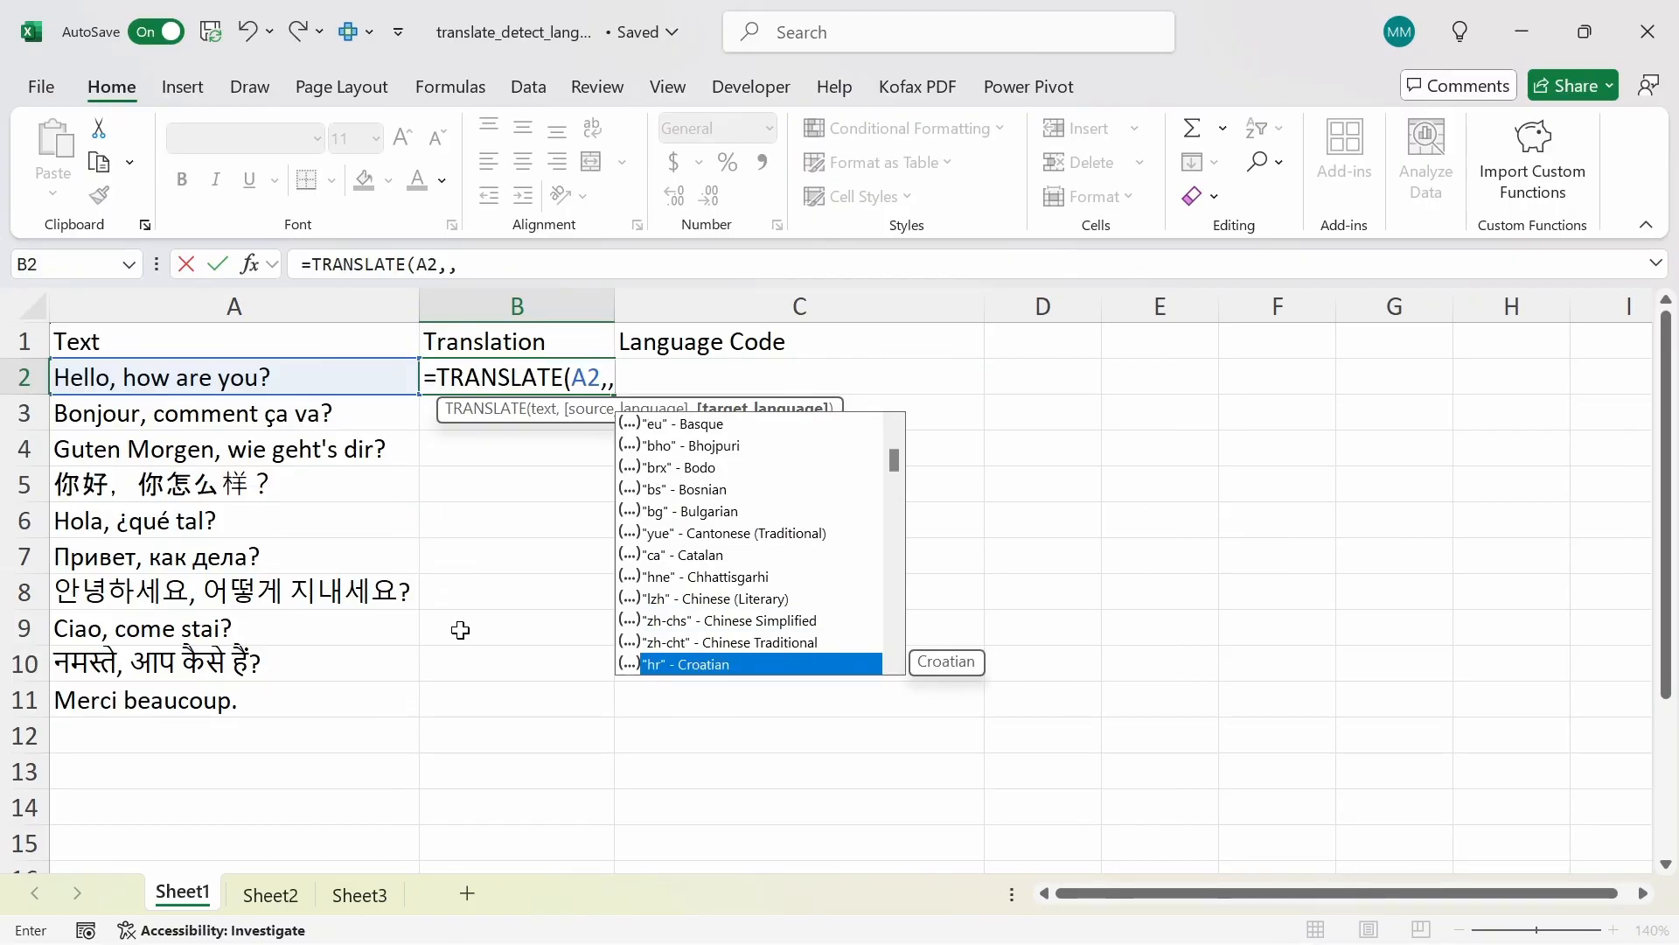
pyautogui.press('Up')
pyautogui.press('Up')
pyautogui.press('Up')
pyautogui.press('Up')
pyautogui.press('Up')
pyautogui.press('Up')
pyautogui.press('Up')
pyautogui.press('Up')
pyautogui.press('Up')
pyautogui.press('Up')
pyautogui.press('Up')
pyautogui.press('Up')
pyautogui.press('Up')
pyautogui.press('Up')
pyautogui.press('Up')
pyautogui.press('Up')
pyautogui.press('Up')
pyautogui.press('Up')
pyautogui.press('Up')
pyautogui.press('Up')
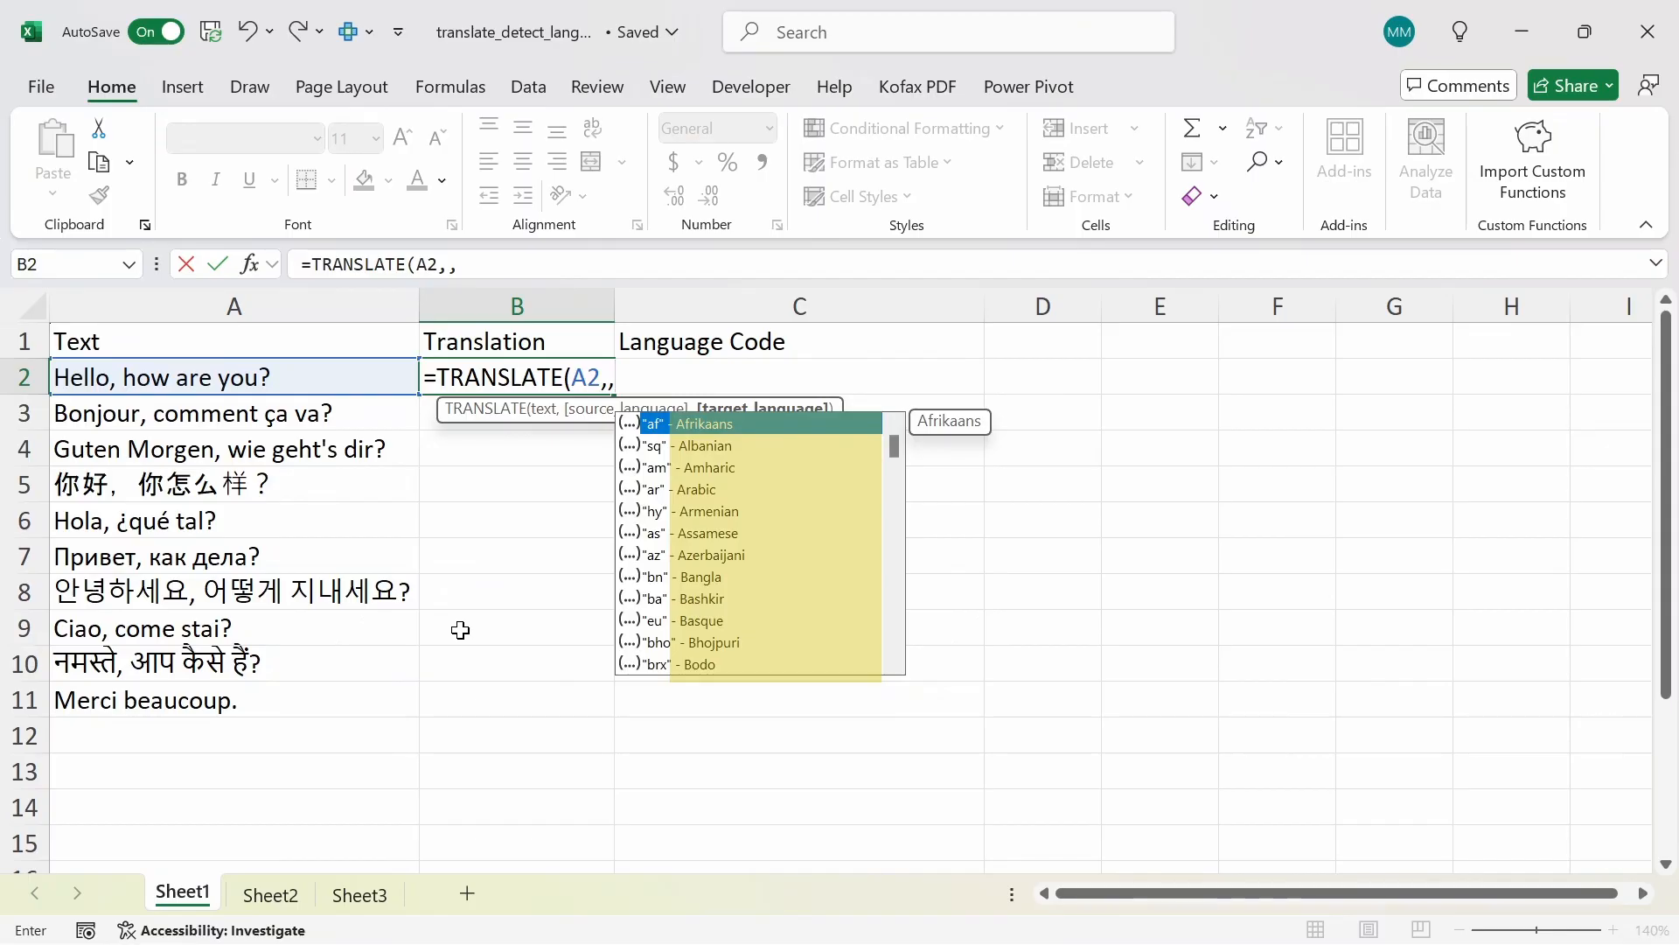
# - Complete the B2 formula with "en" as the target language so it reads =TRANSLATE(A2,,"en")
pyautogui.write('"en')
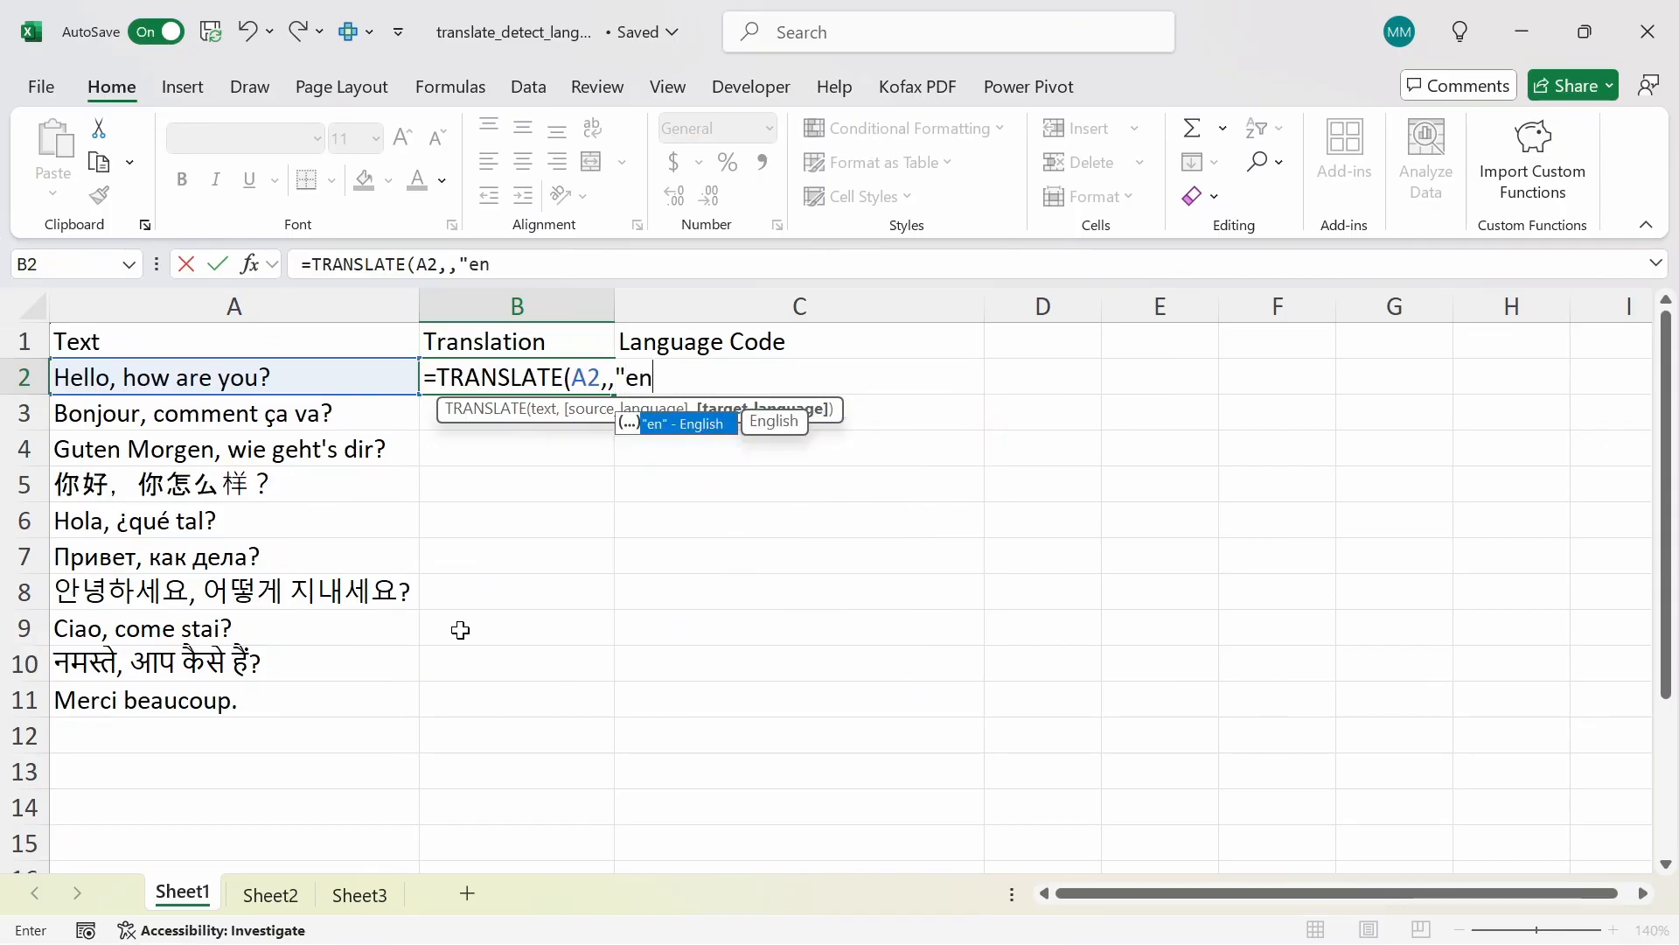
pyautogui.write('")')
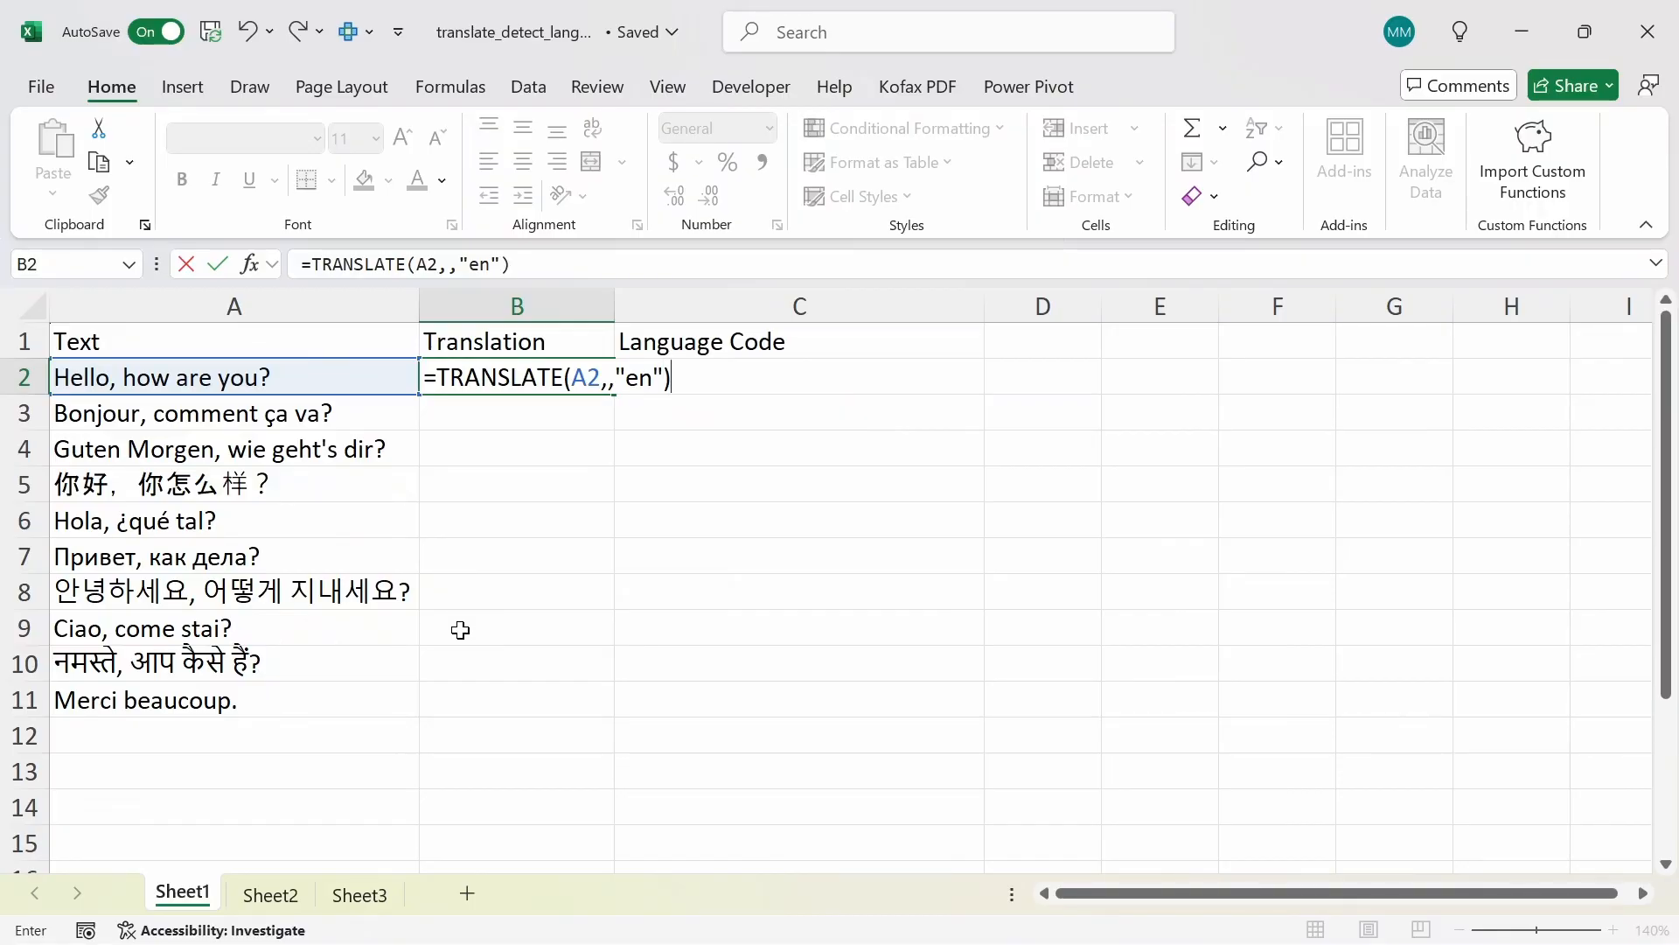
pyautogui.hotkey('ctrl', 'Return')
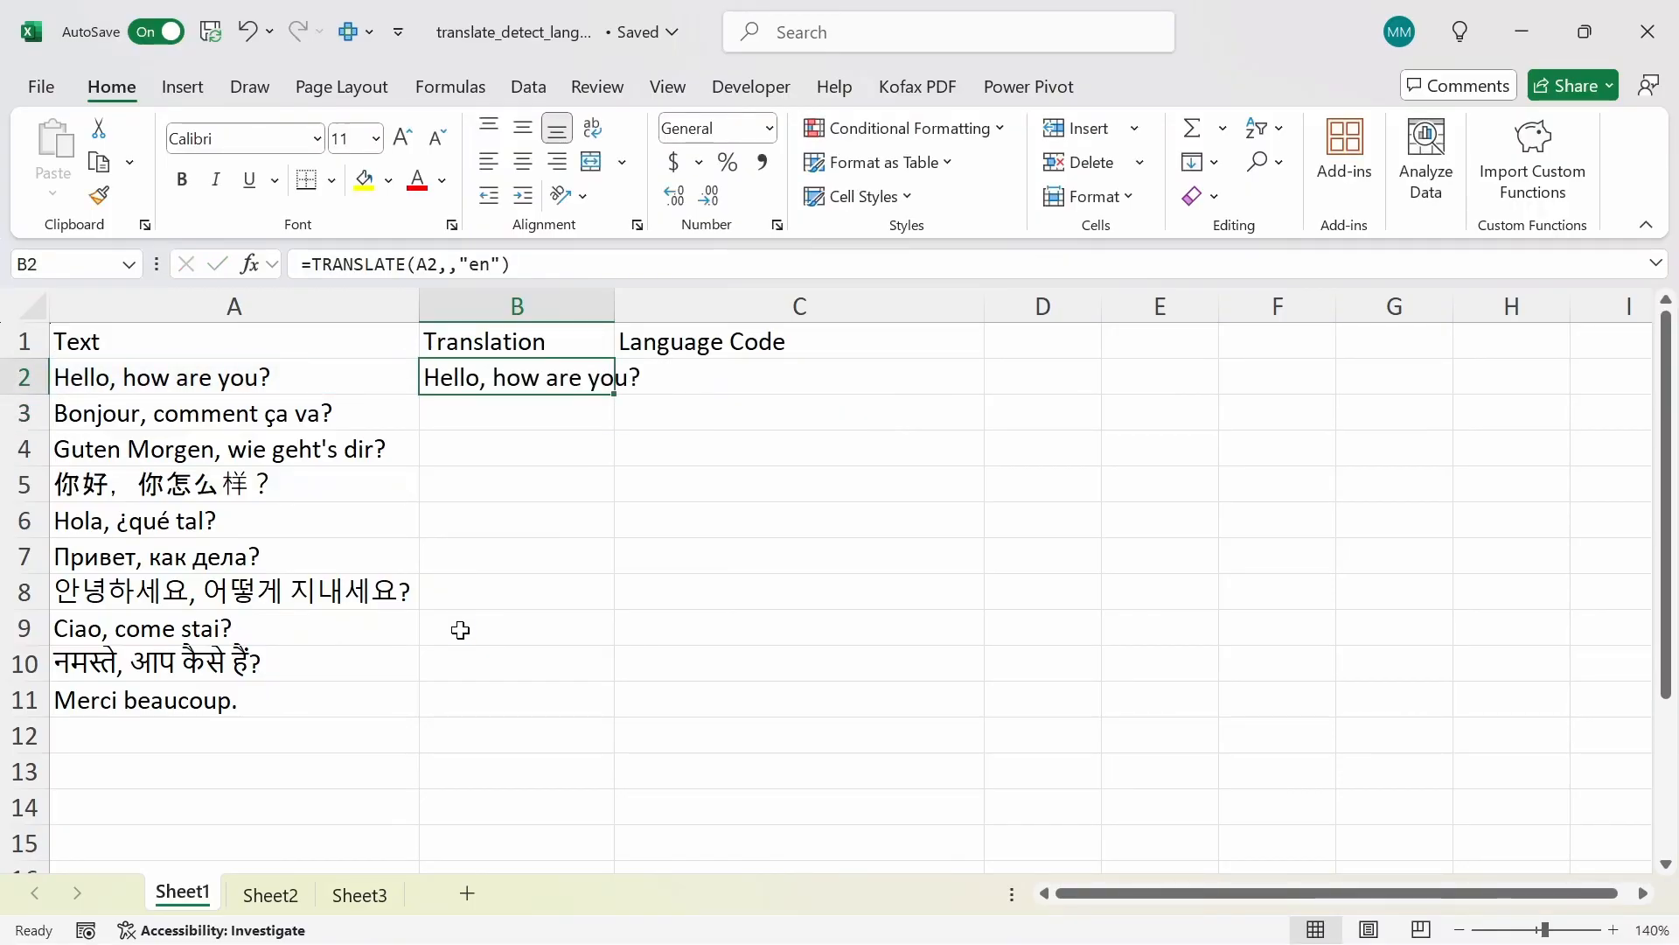
# - Fill the TRANSLATE formula from B2 down through B11
pyautogui.press('Left')
pyautogui.press('Right')
pyautogui.hotkey('shift', 'Down')
pyautogui.hotkey('shift', 'Down')
pyautogui.hotkey('shift', 'Down')
pyautogui.hotkey('shift', 'Down')
pyautogui.hotkey('shift', 'Down')
pyautogui.hotkey('shift', 'Down')
pyautogui.hotkey('shift', 'Down')
pyautogui.hotkey('shift', 'Down')
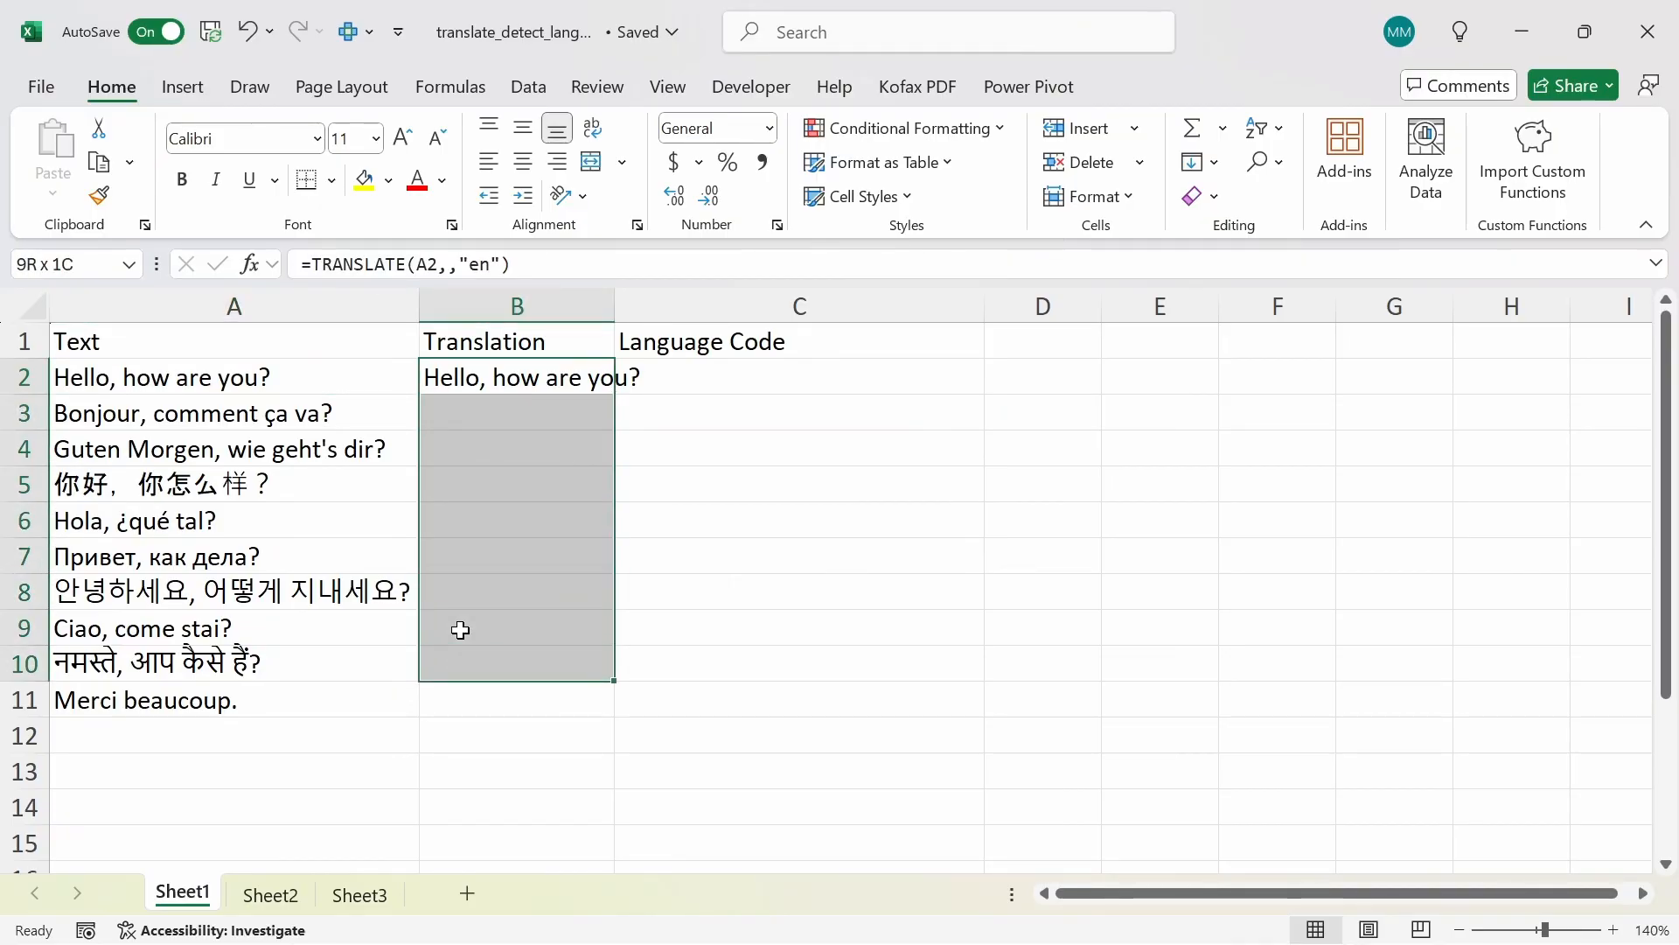
pyautogui.hotkey('shift', 'Down')
pyautogui.hotkey('ctrl', 'd')
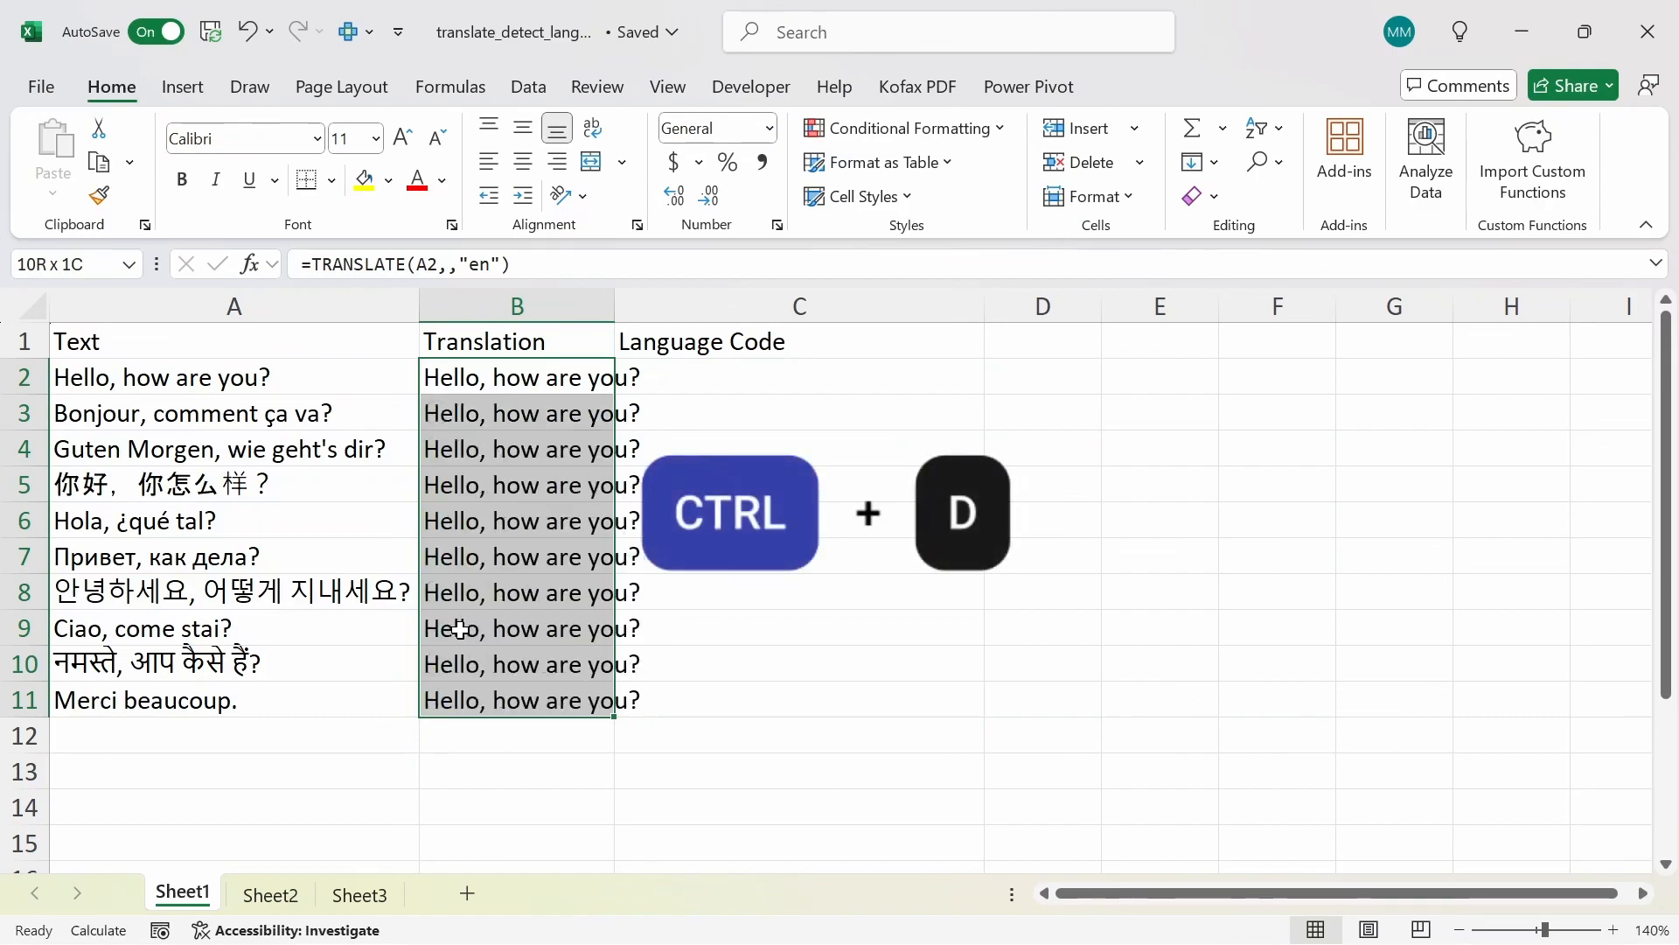
# - Compare the French text in A3 with its translation in B3
pyautogui.click(483, 412)
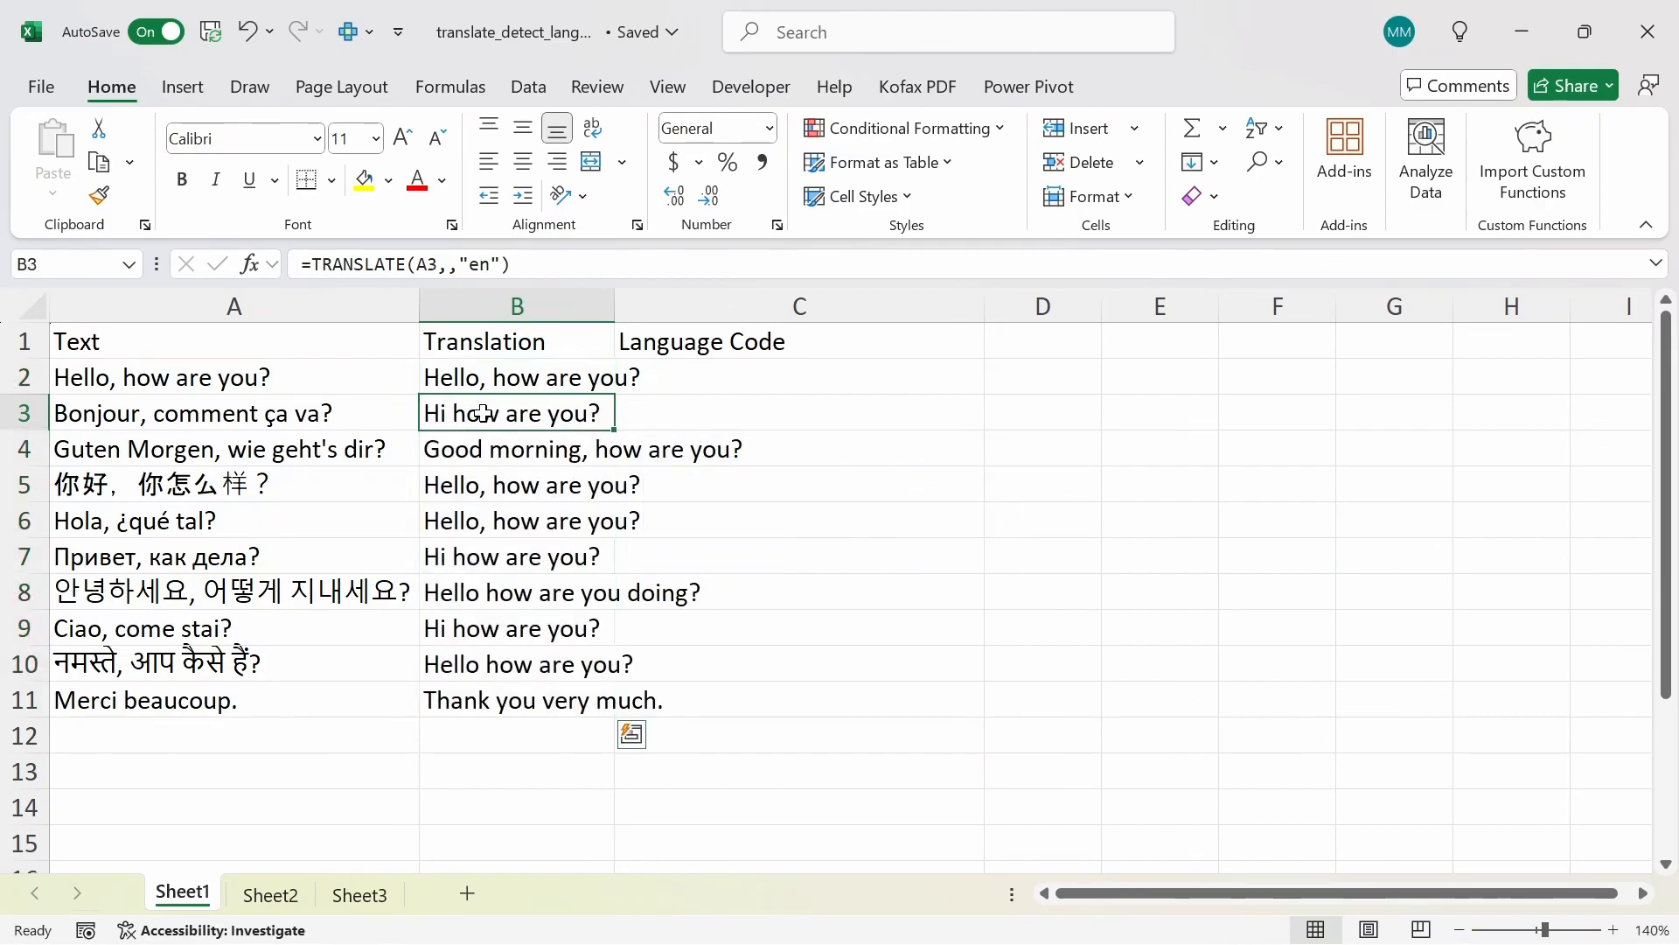
pyautogui.click(253, 417)
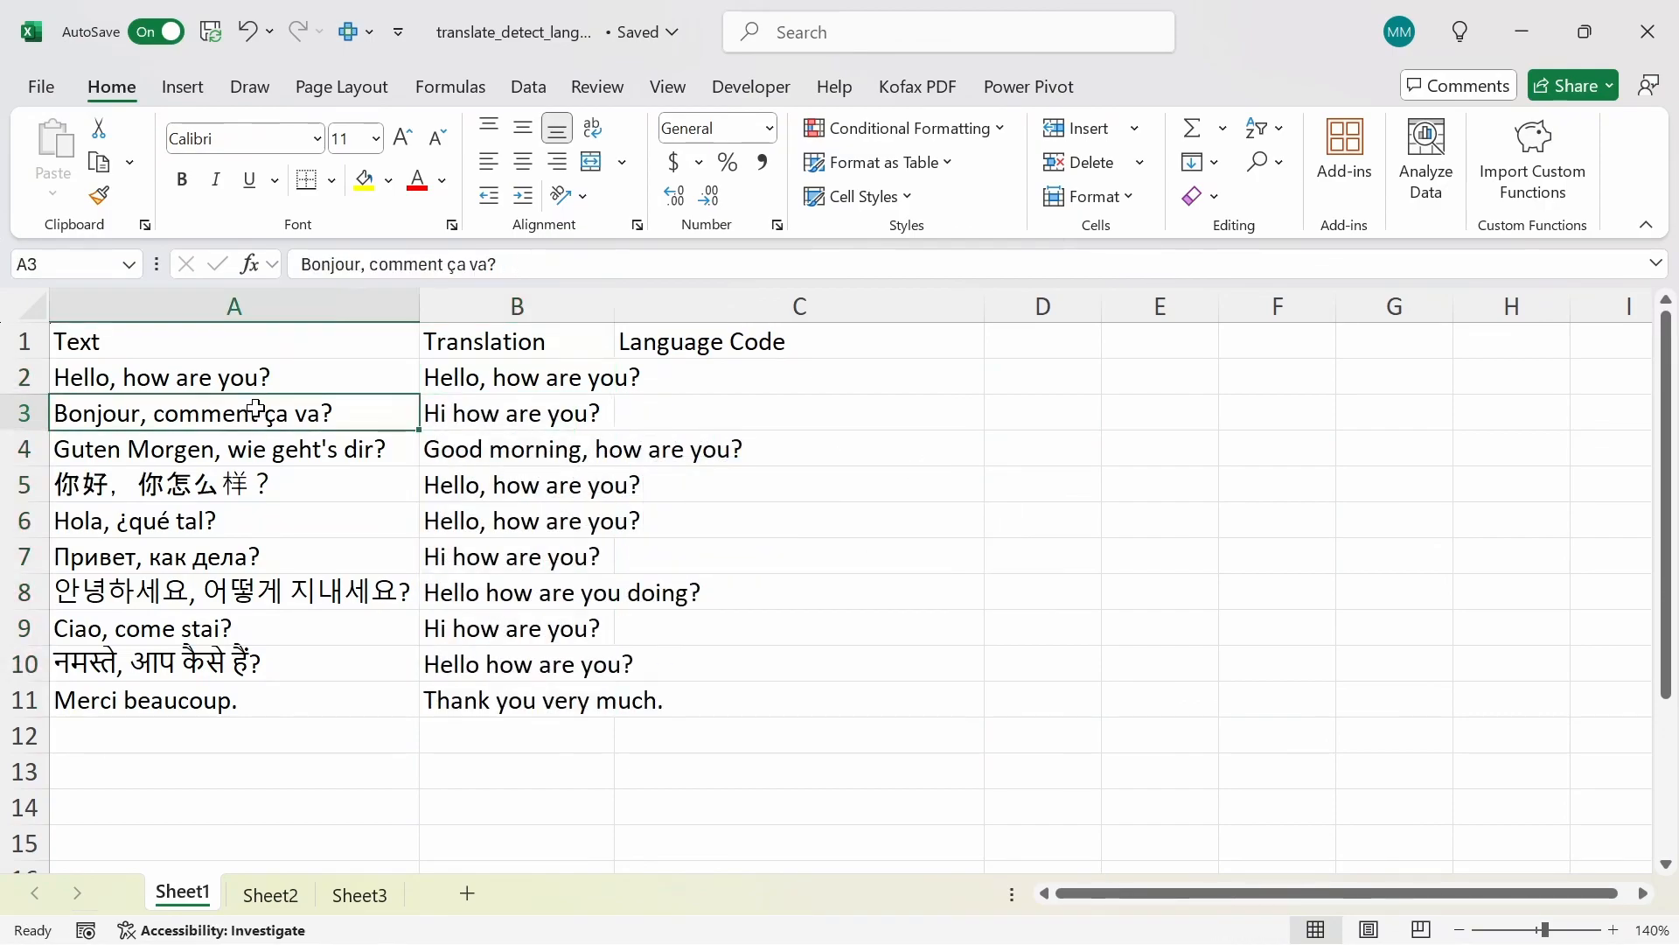
pyautogui.click(506, 417)
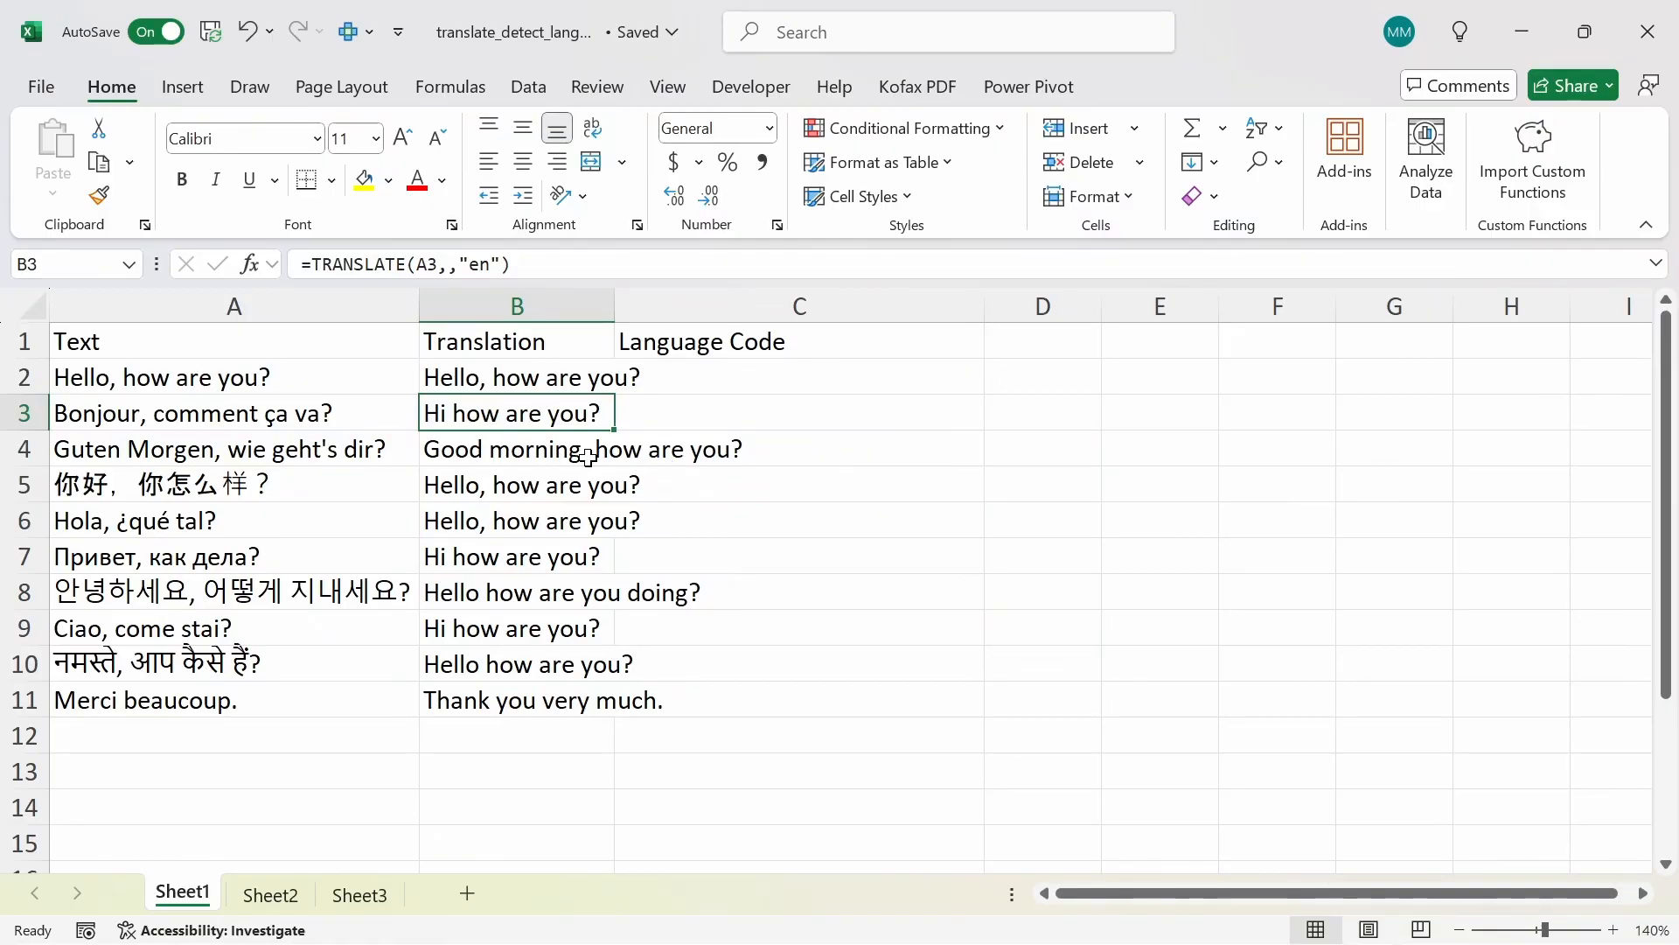
pyautogui.press('End')
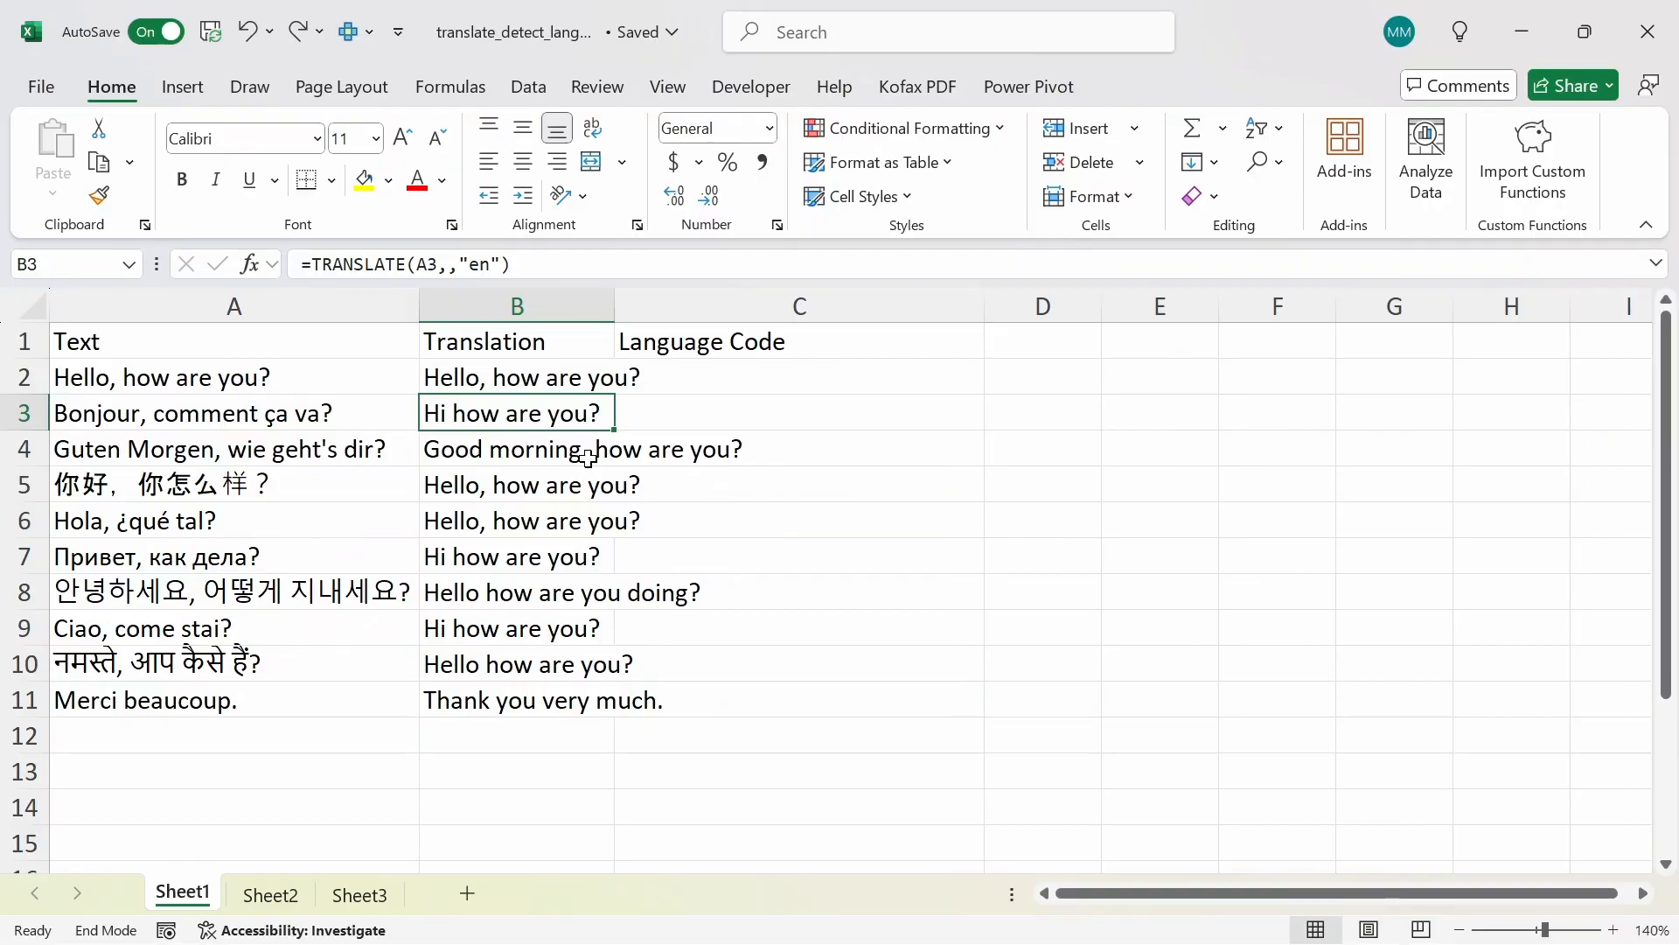
pyautogui.press('Up')
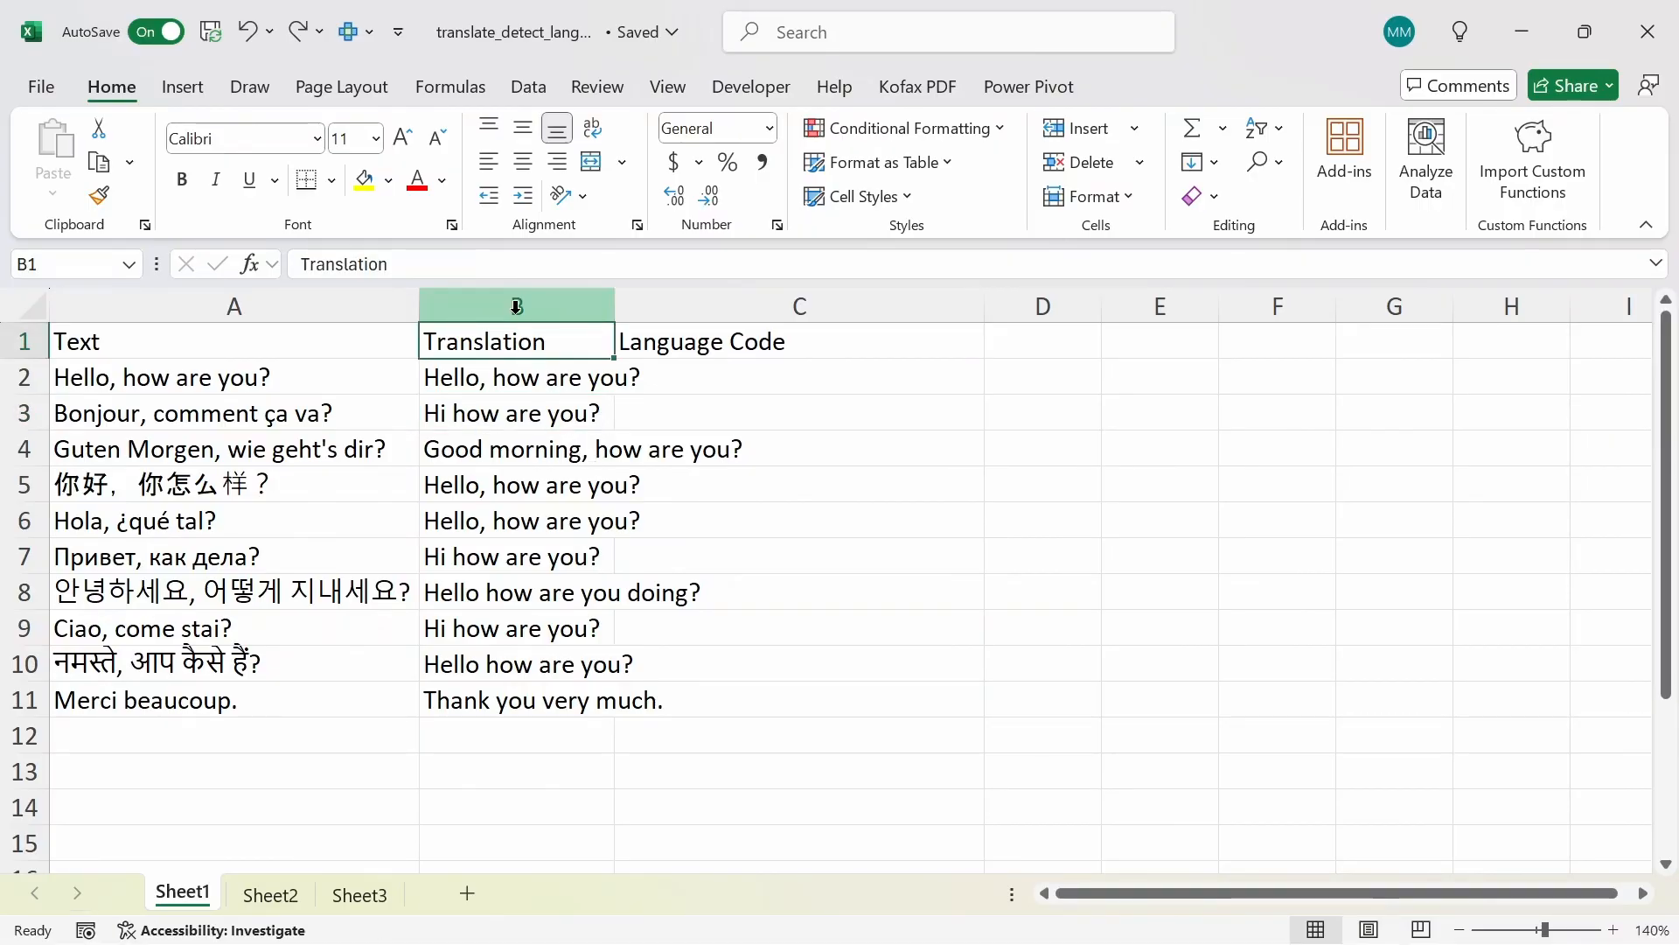
# - Remove the source and target language arguments from the B2 formula, leaving =TRANSLATE(A2)
pyautogui.click(531, 388)
pyautogui.click(502, 265)
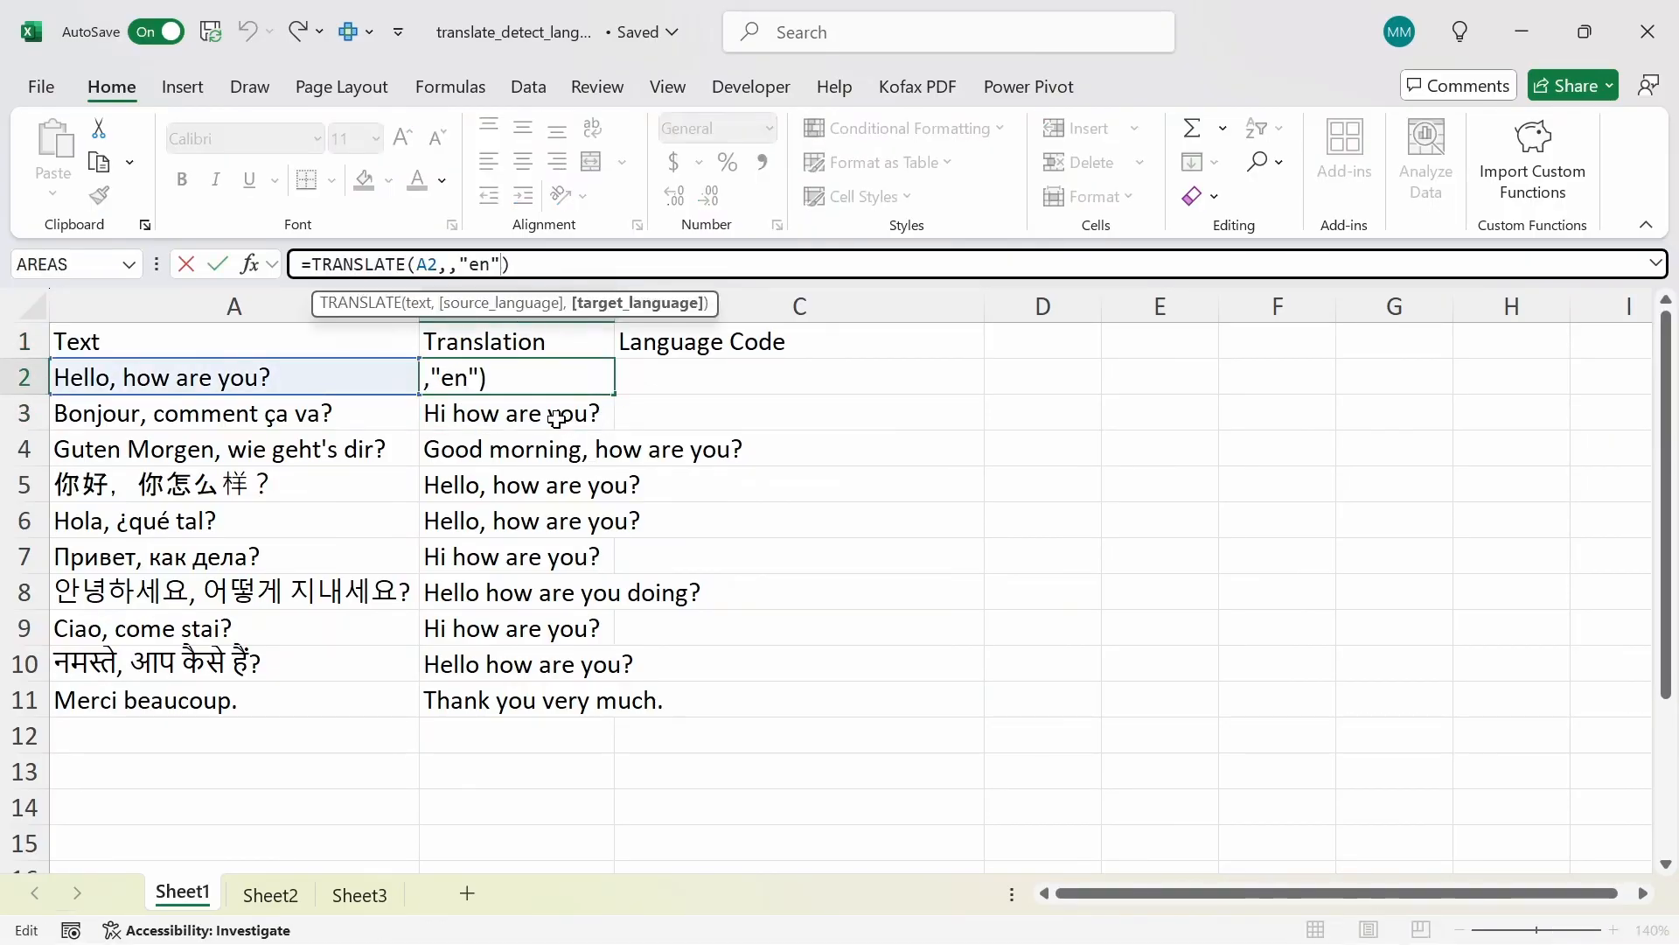
pyautogui.write('\\')
pyautogui.press('BackSpace')
pyautogui.press('BackSpace')
pyautogui.press('BackSpace')
pyautogui.press('BackSpace')
pyautogui.press('BackSpace')
pyautogui.press('BackSpace')
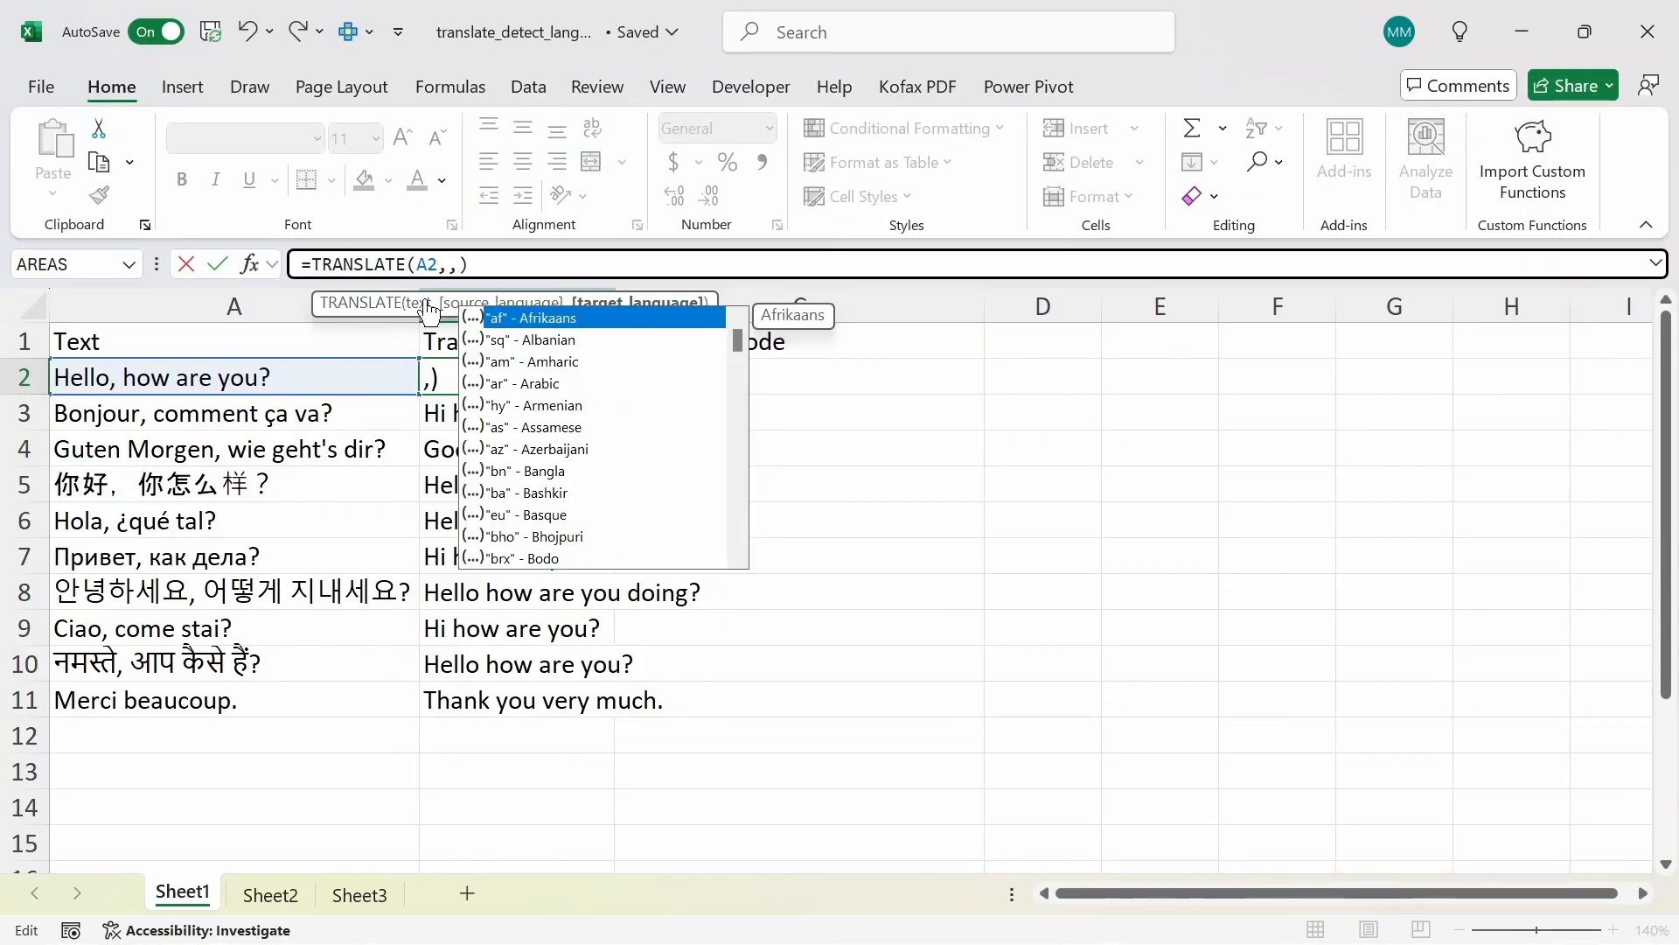
pyautogui.press('BackSpace')
pyautogui.press('BackSpace')
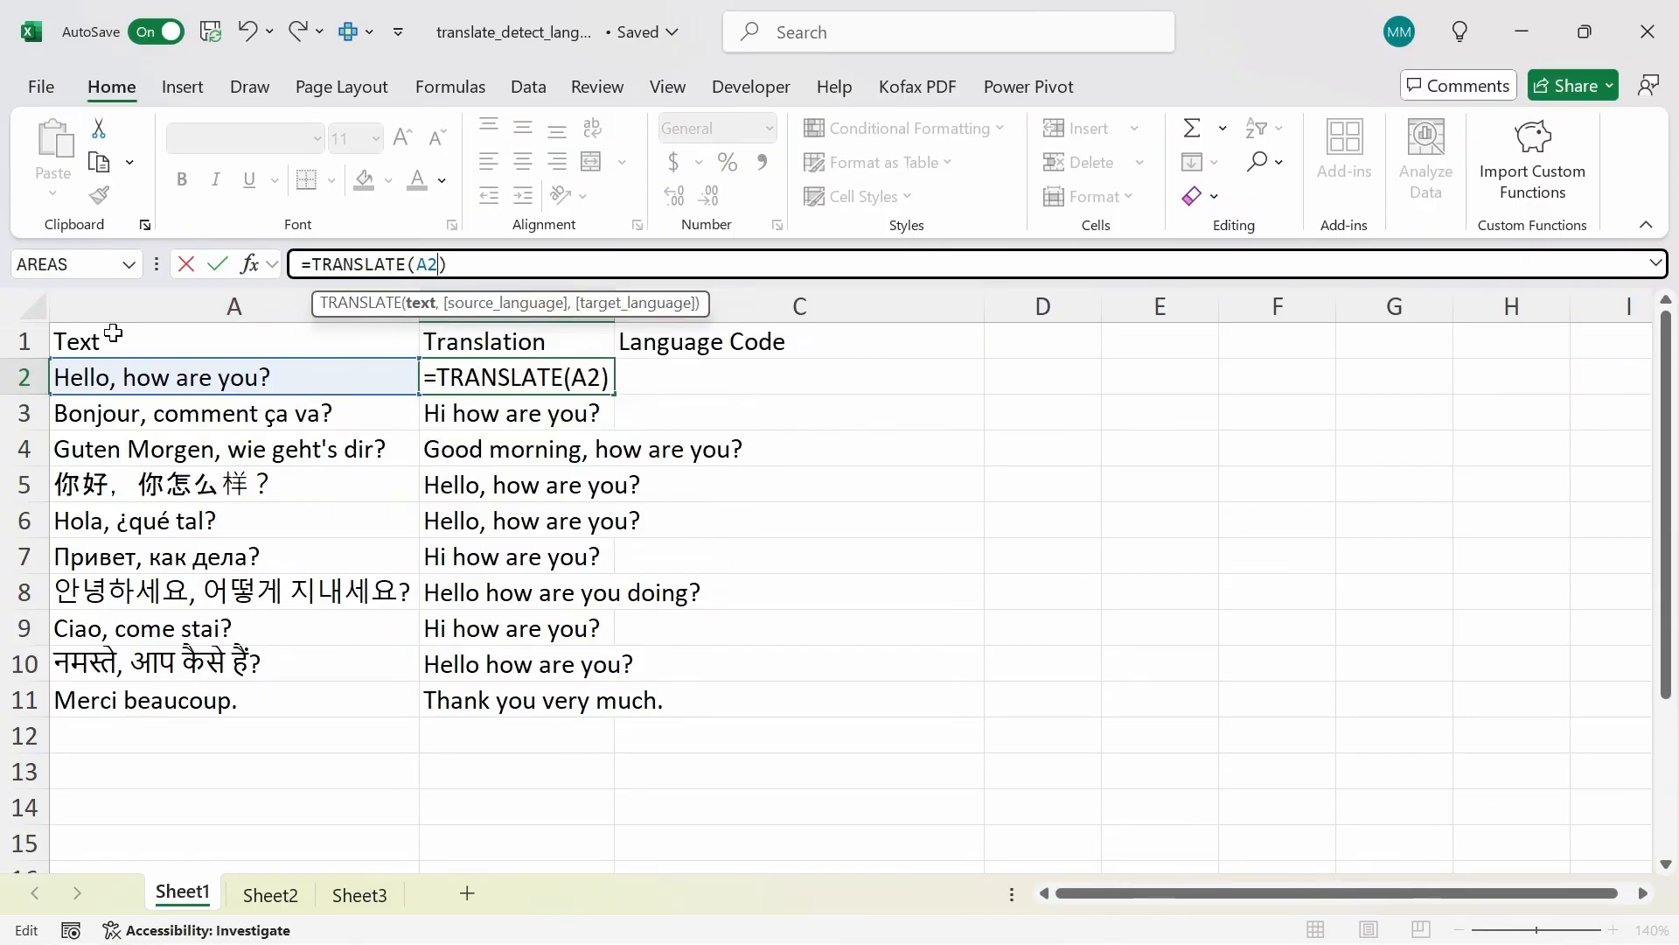
pyautogui.press('Return')
# - Fill the shortened TRANSLATE formula from B2 down to B11
pyautogui.press('Up')
pyautogui.hotkey('ctrl', 'shift', 'Down')
pyautogui.hotkey('ctrl', 'd')
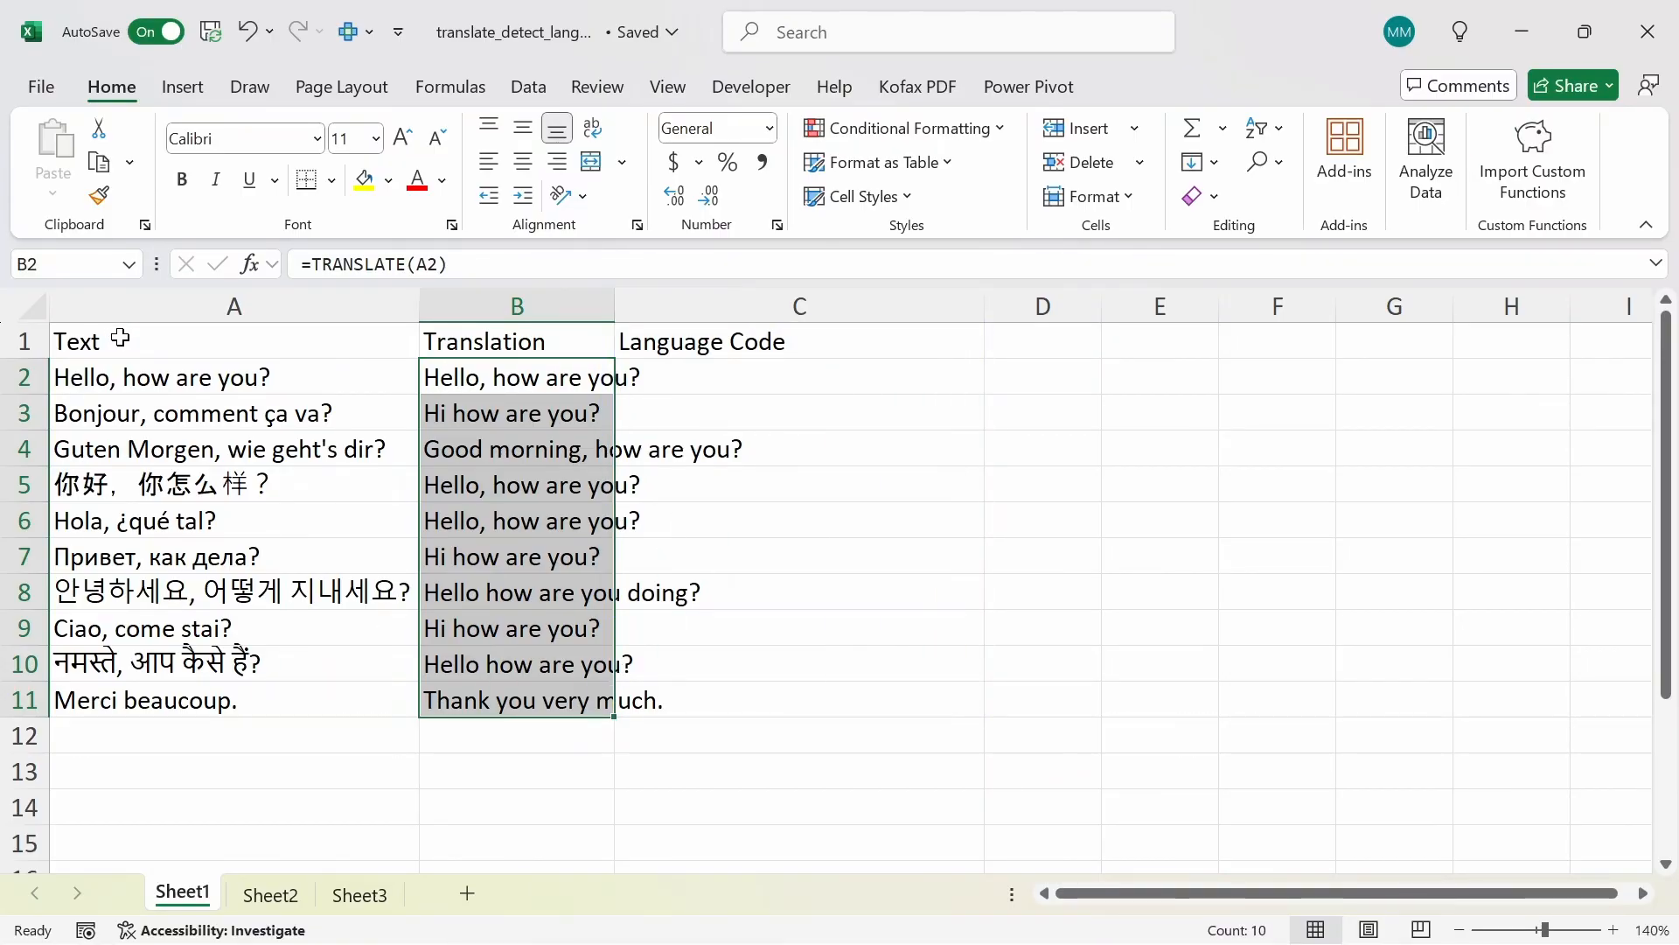
# - Autofit the width of the Translation column to the contents of B2:B11
pyautogui.hotkey('alt', 'h')
pyautogui.press('o')
pyautogui.press('i')
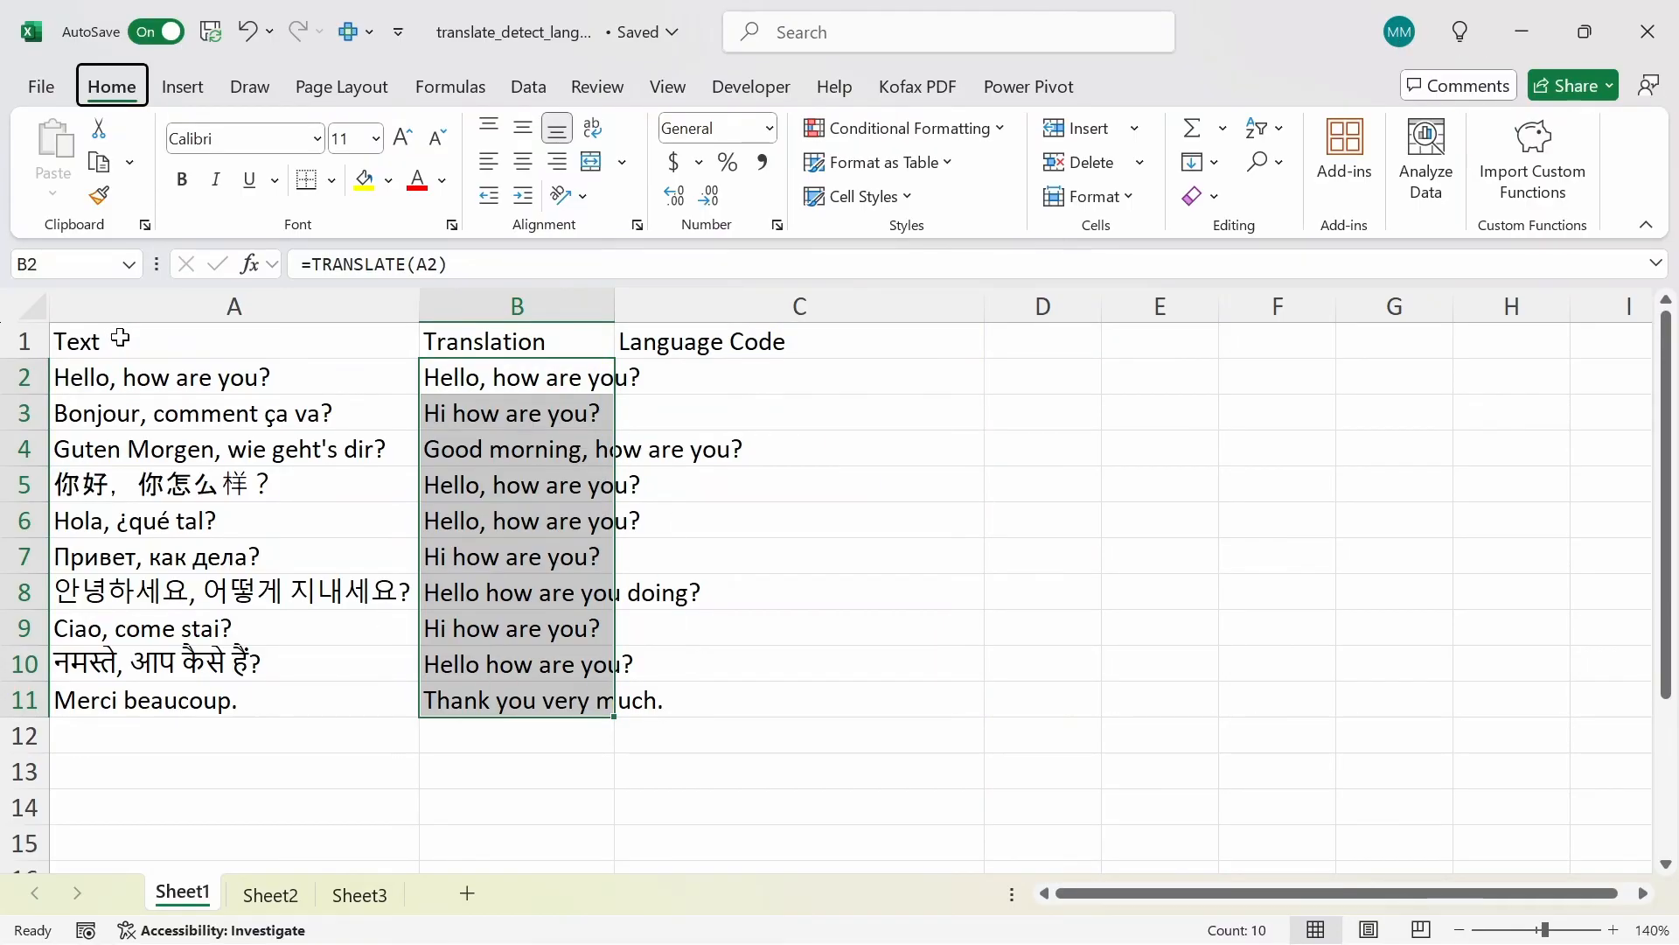
# - Enter =DETECTLANGUAGE(A2) in C2 under the Language Code heading
pyautogui.press('Right')
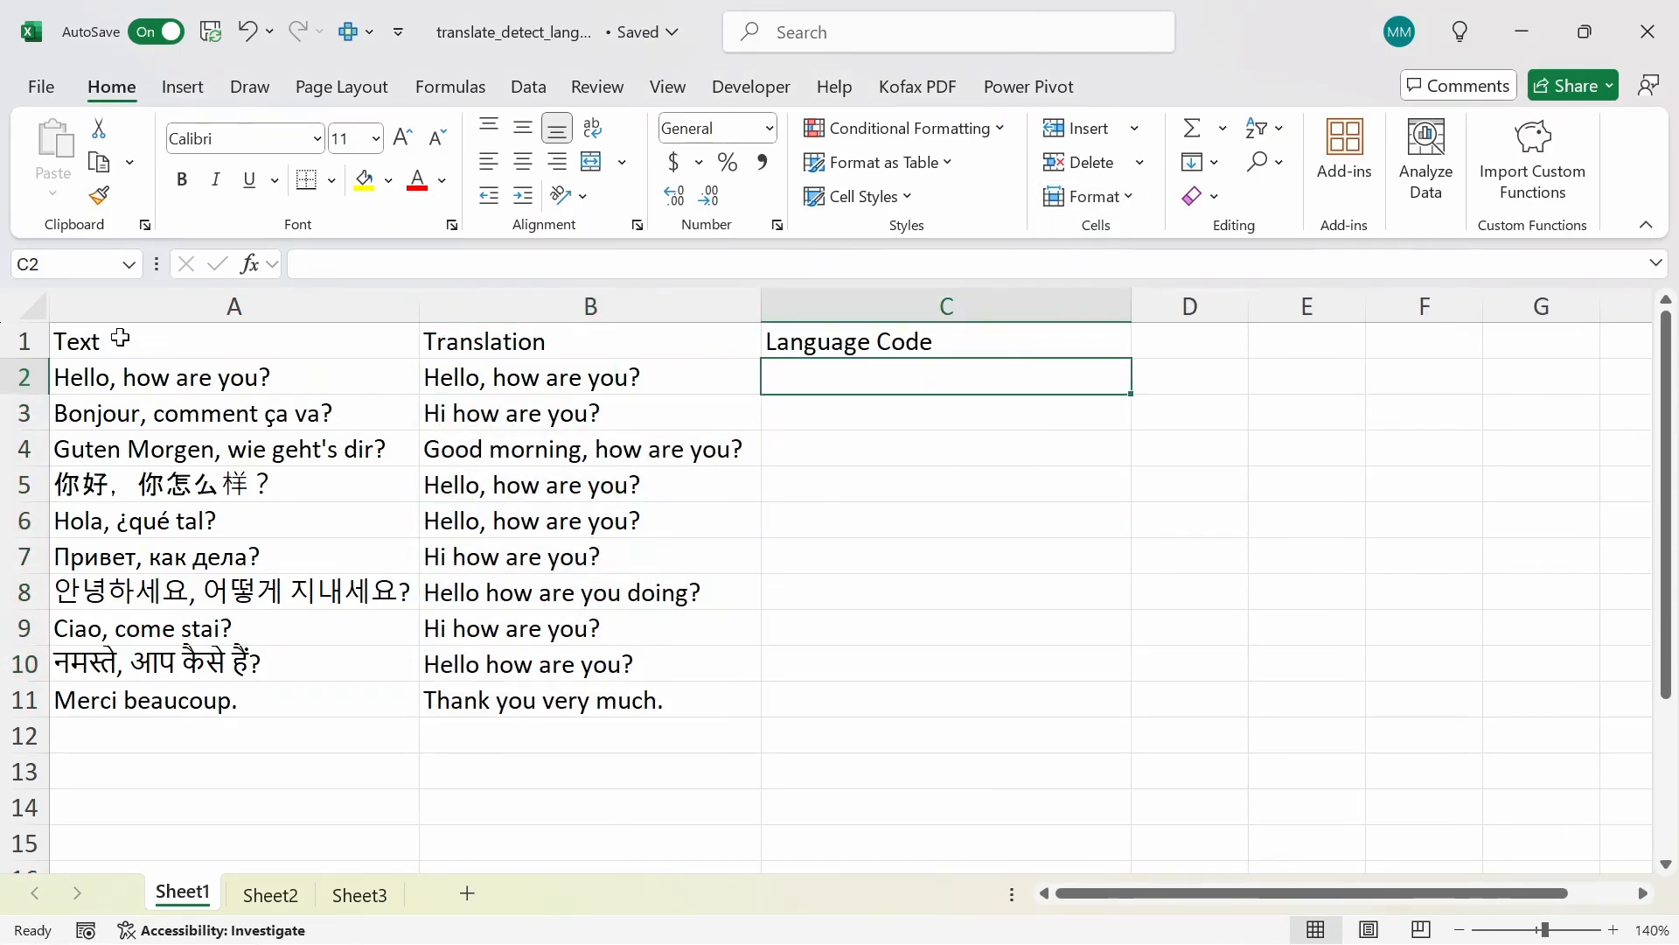
pyautogui.write('=de')
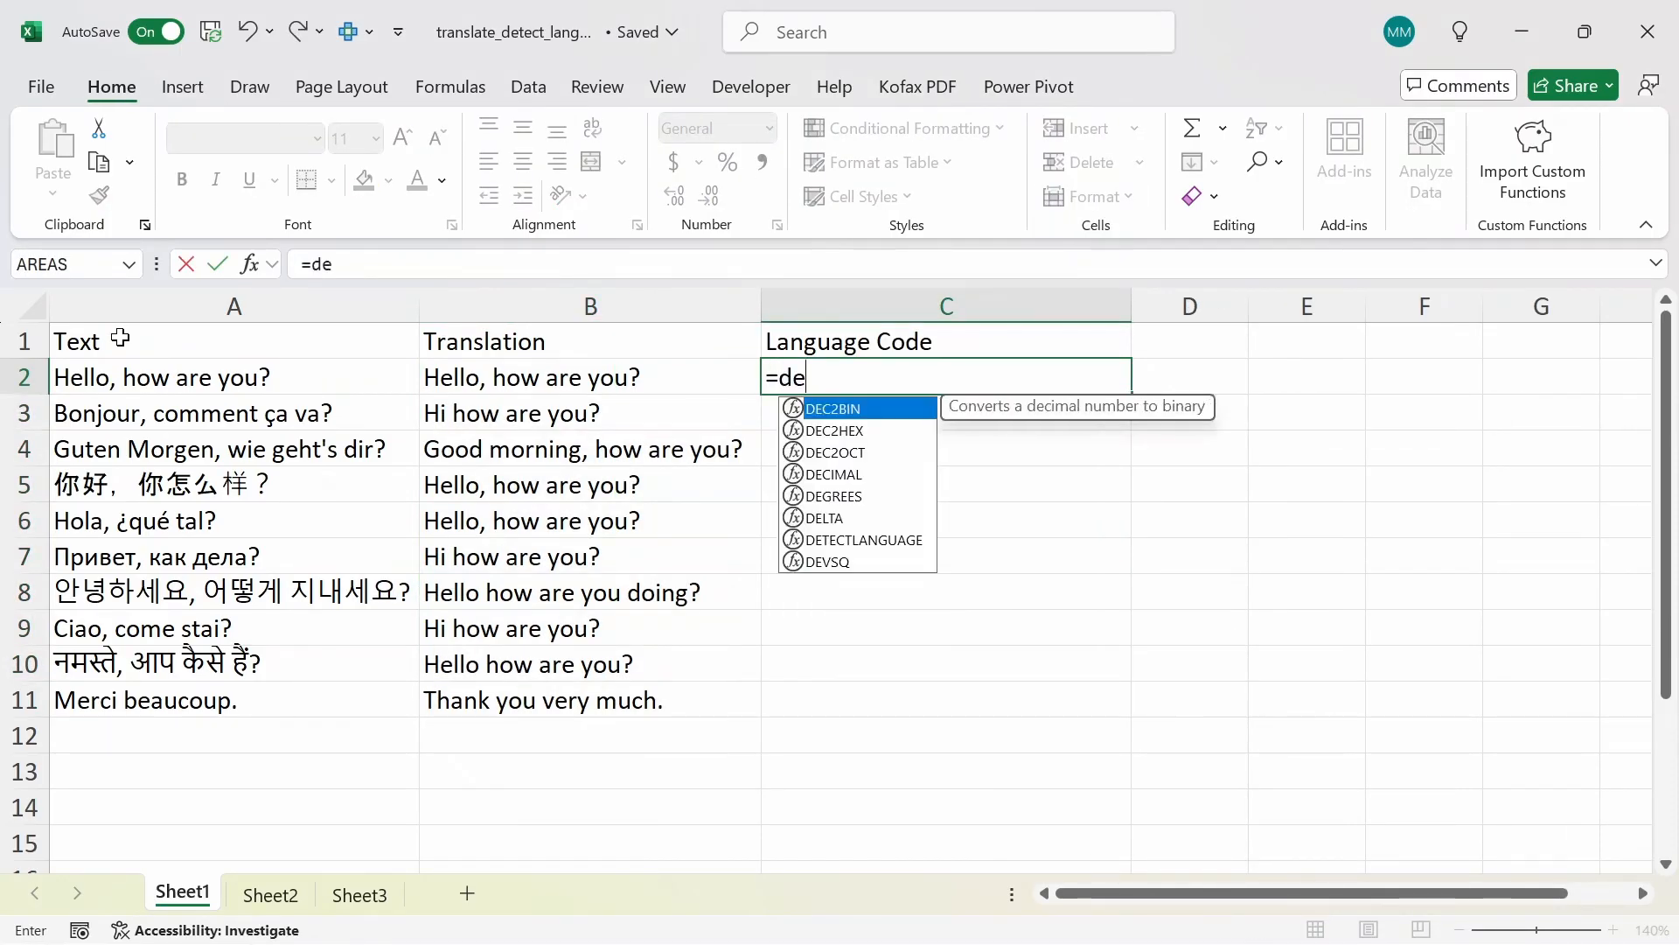
pyautogui.press('Down')
pyautogui.press('Down')
pyautogui.press('Down')
pyautogui.press('Down')
pyautogui.press('Down')
pyautogui.press('Down')
pyautogui.press('Tab')
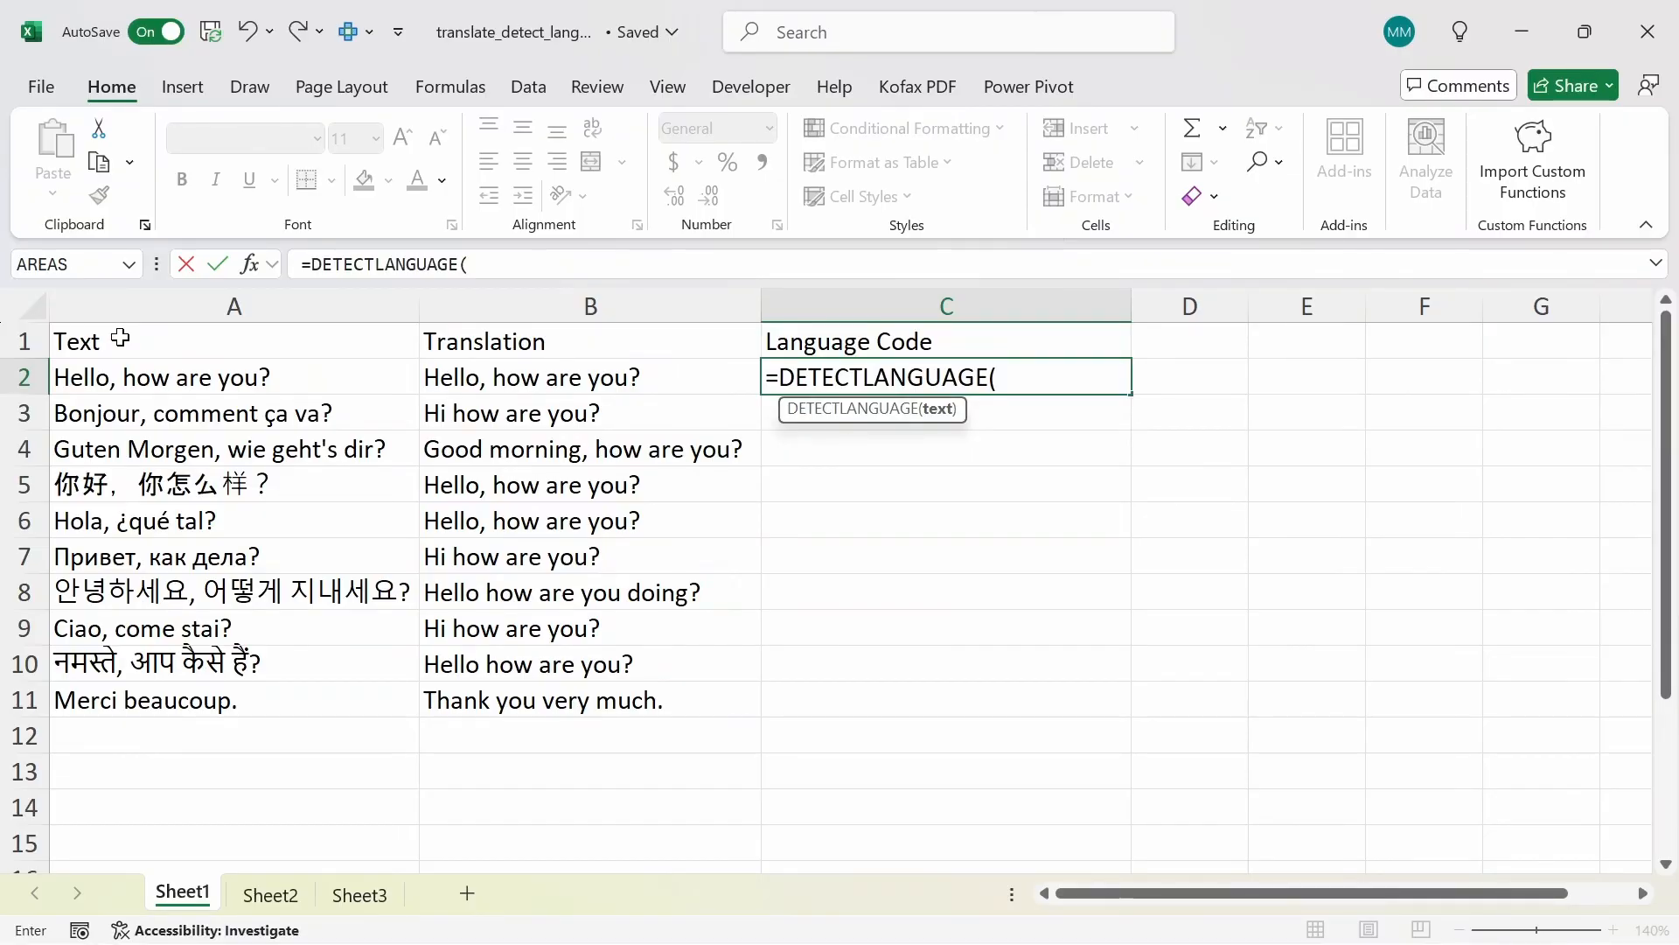
pyautogui.click(202, 378)
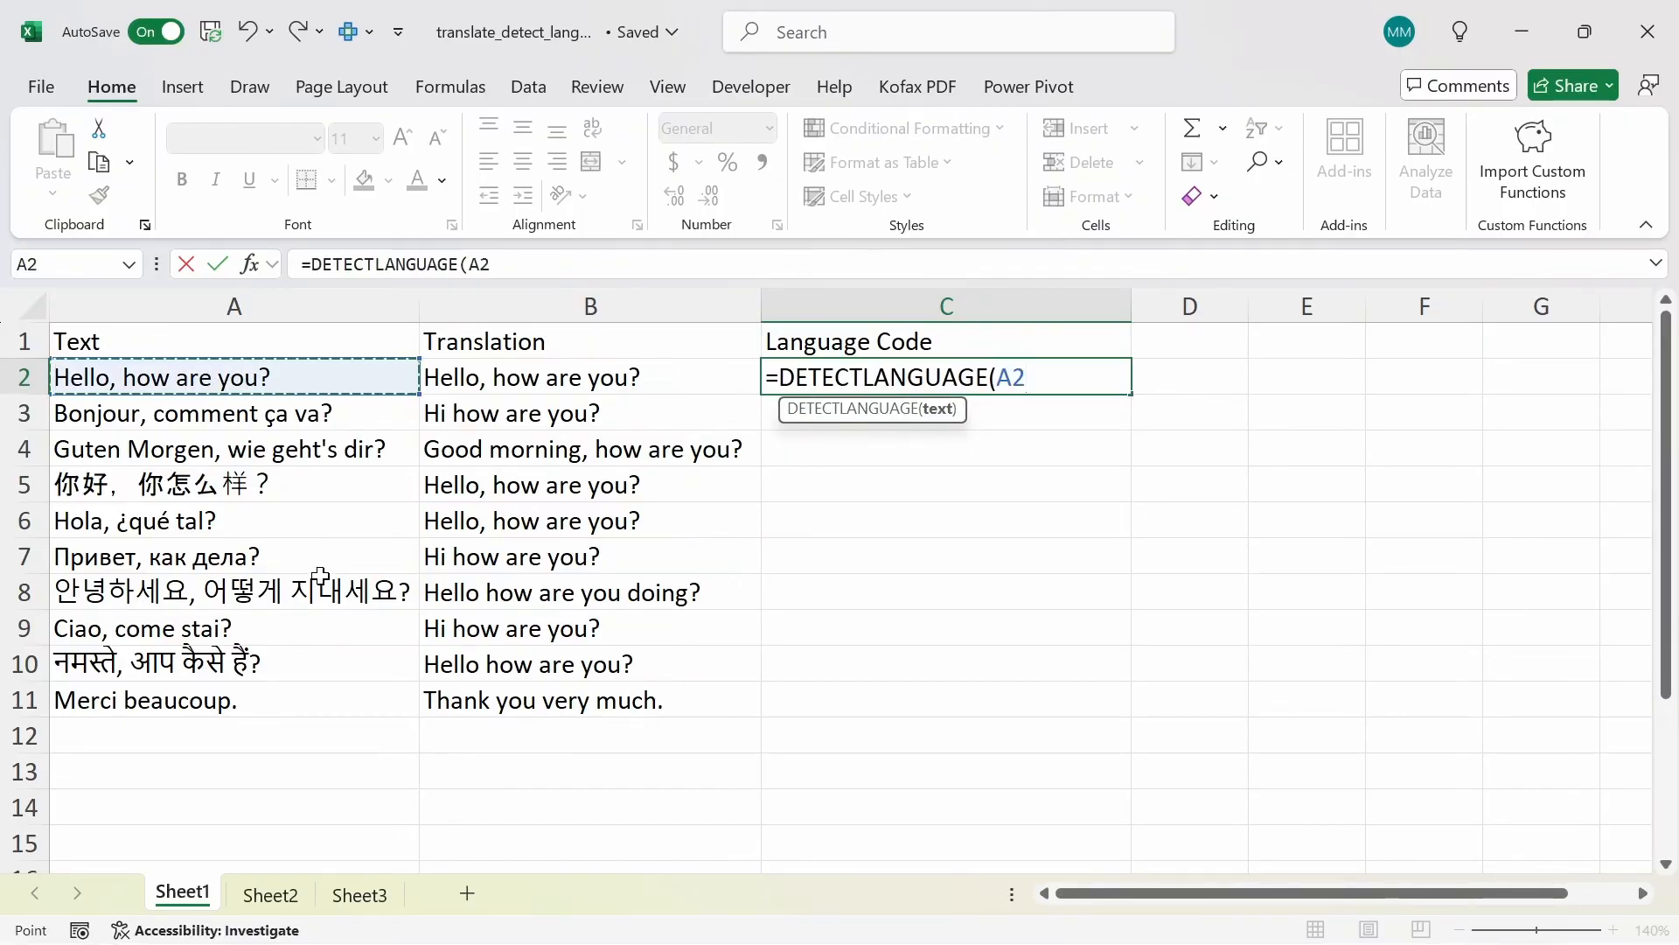
pyautogui.write(')')
pyautogui.hotkey('ctrl', 'Return')
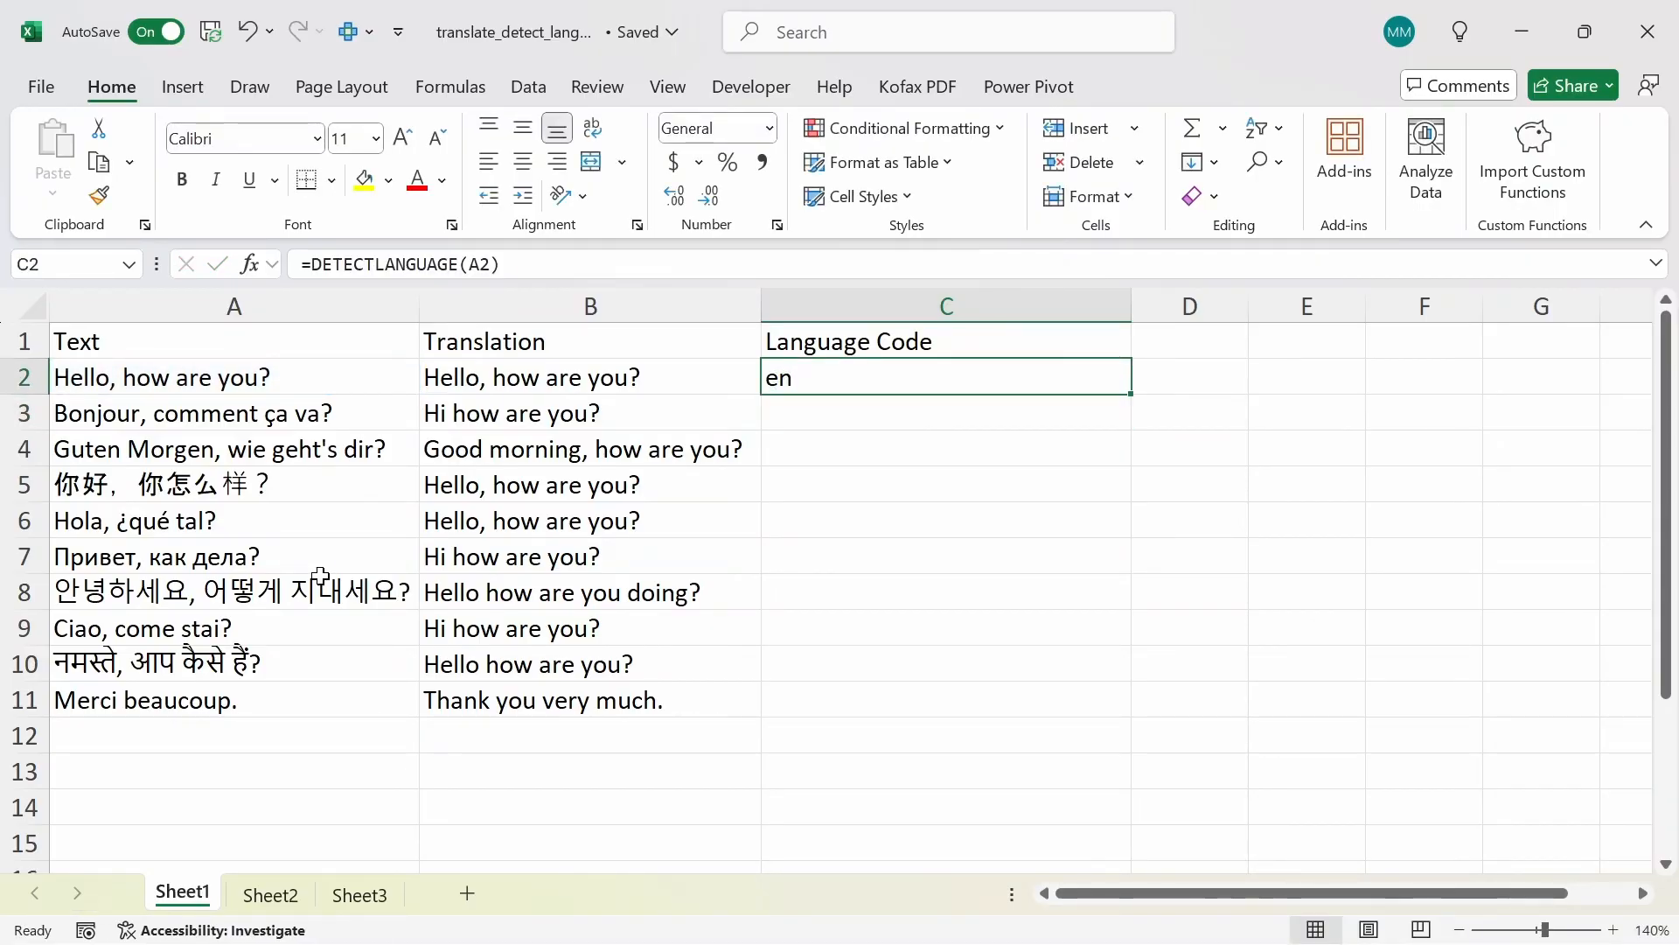
# - Fill the DETECTLANGUAGE formula from C2 down through C11
pyautogui.hotkey('shift', 'Down')
pyautogui.hotkey('shift', 'Down')
pyautogui.hotkey('shift', 'Down')
pyautogui.hotkey('shift', 'Down')
pyautogui.hotkey('shift', 'Down')
pyautogui.hotkey('shift', 'Down')
pyautogui.hotkey('shift', 'Down')
pyautogui.hotkey('shift', 'Down')
pyautogui.hotkey('shift', 'Down')
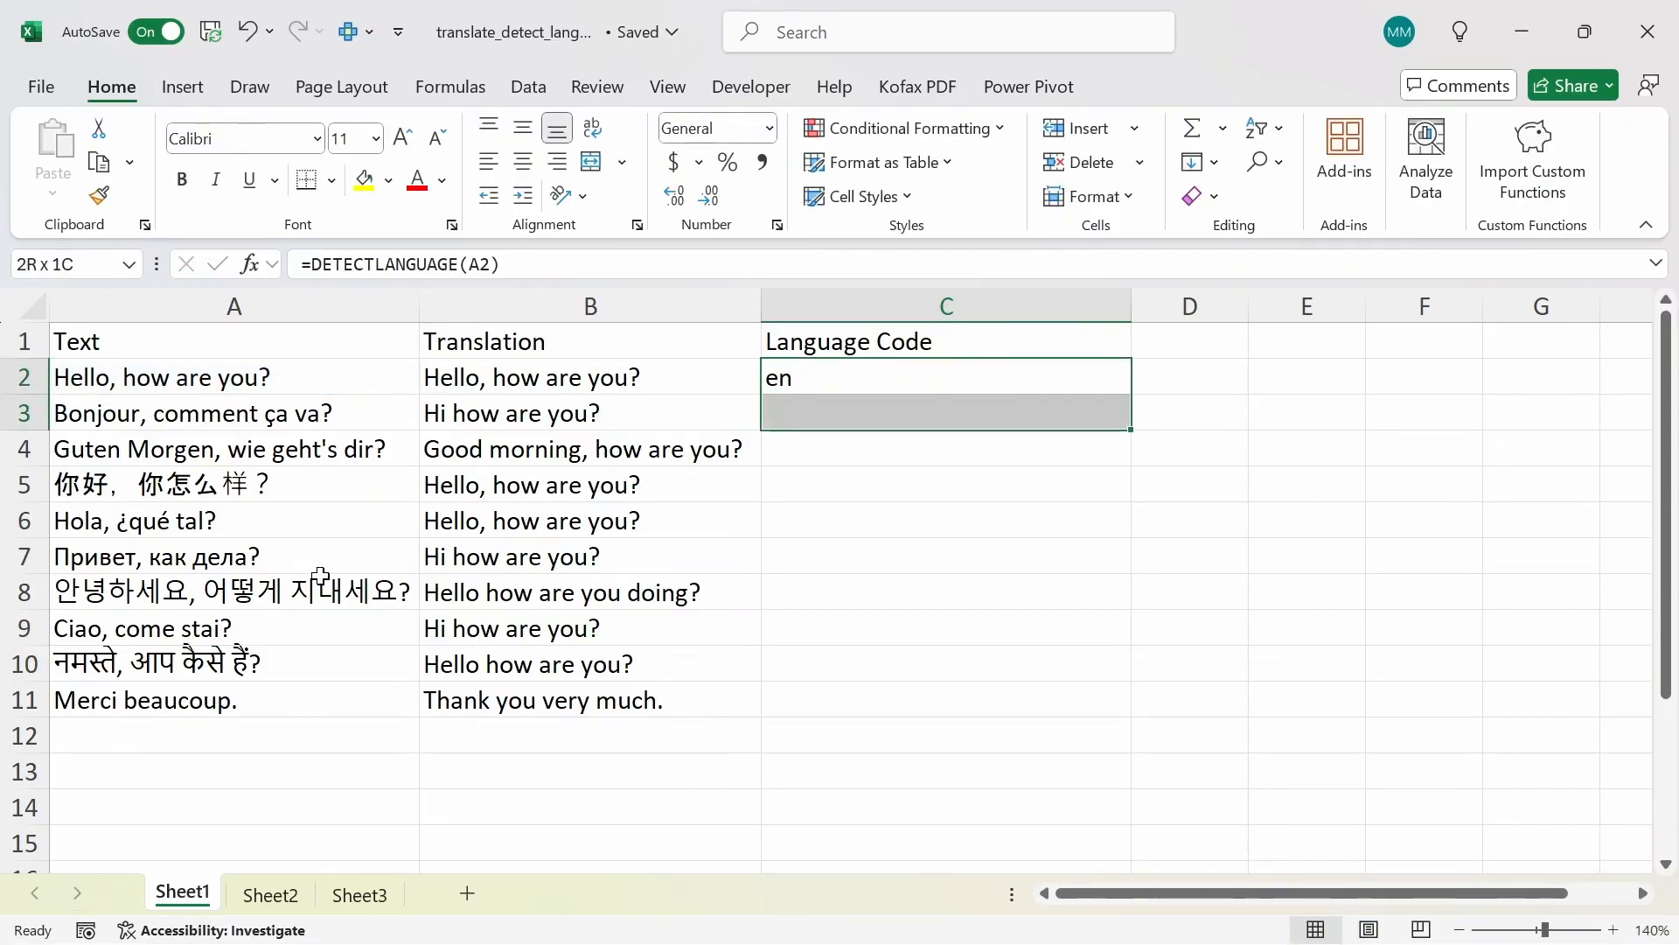
pyautogui.hotkey('ctrl', 'd')
# - Check the detected language codes in column C against the source texts in column A, from row 3 to row 7
pyautogui.press('Down')
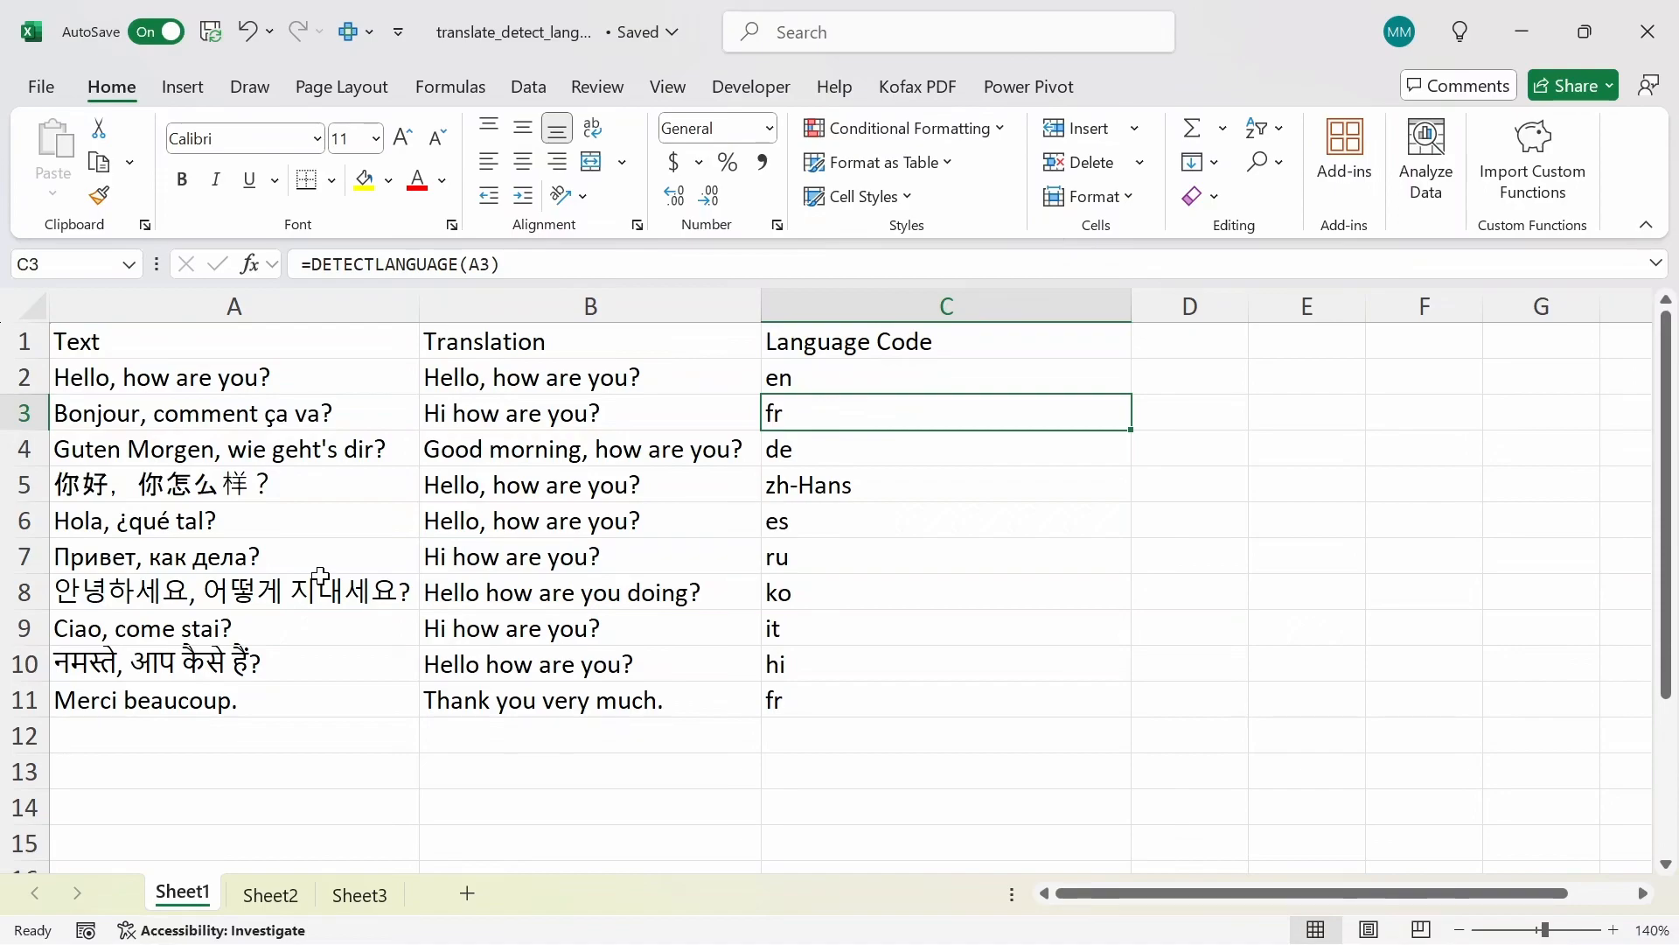
pyautogui.press('Left')
pyautogui.press('Left')
pyautogui.press('Right')
pyautogui.press('Right')
pyautogui.press('Down')
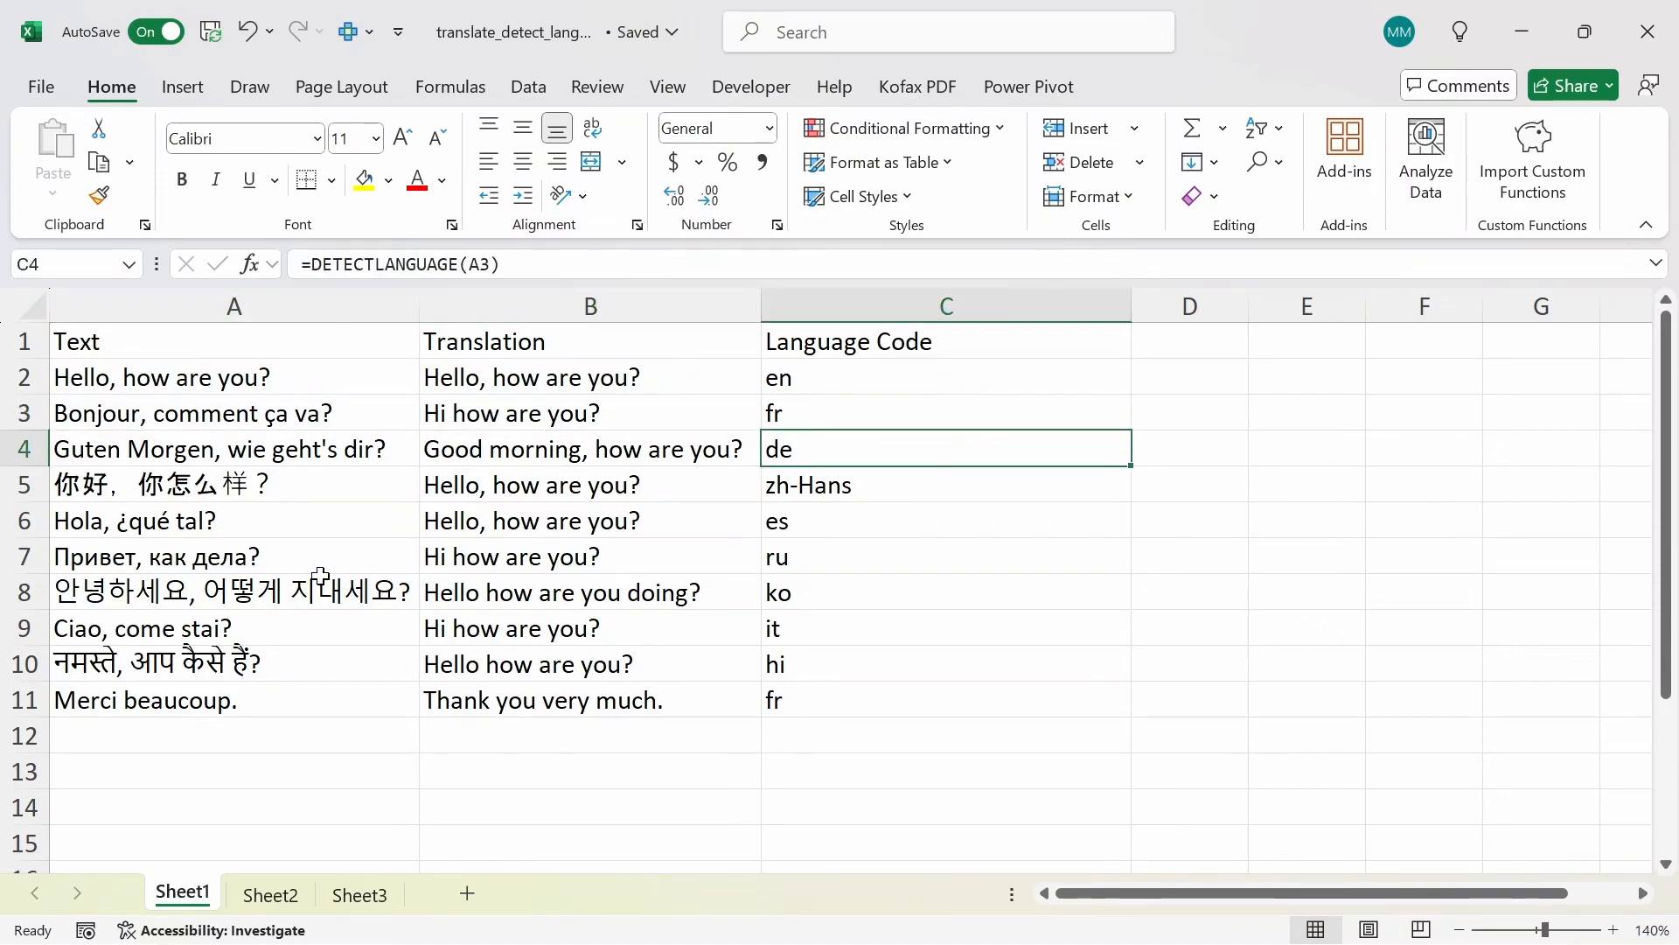
pyautogui.press('Down')
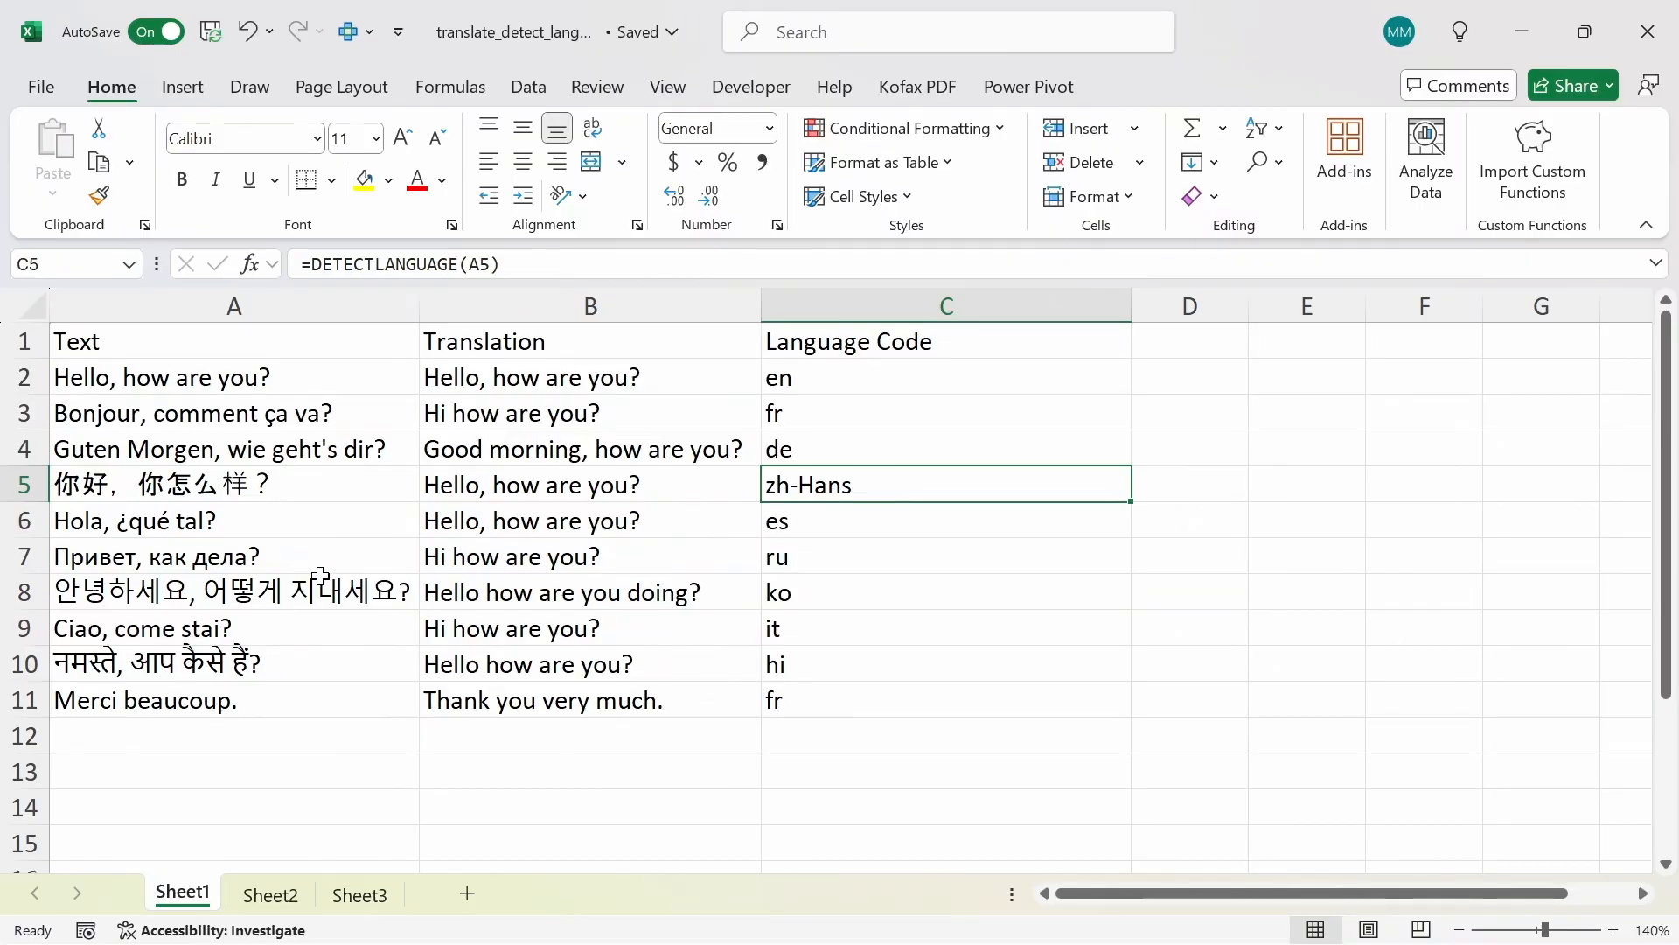
pyautogui.press('Down')
pyautogui.press('Down')
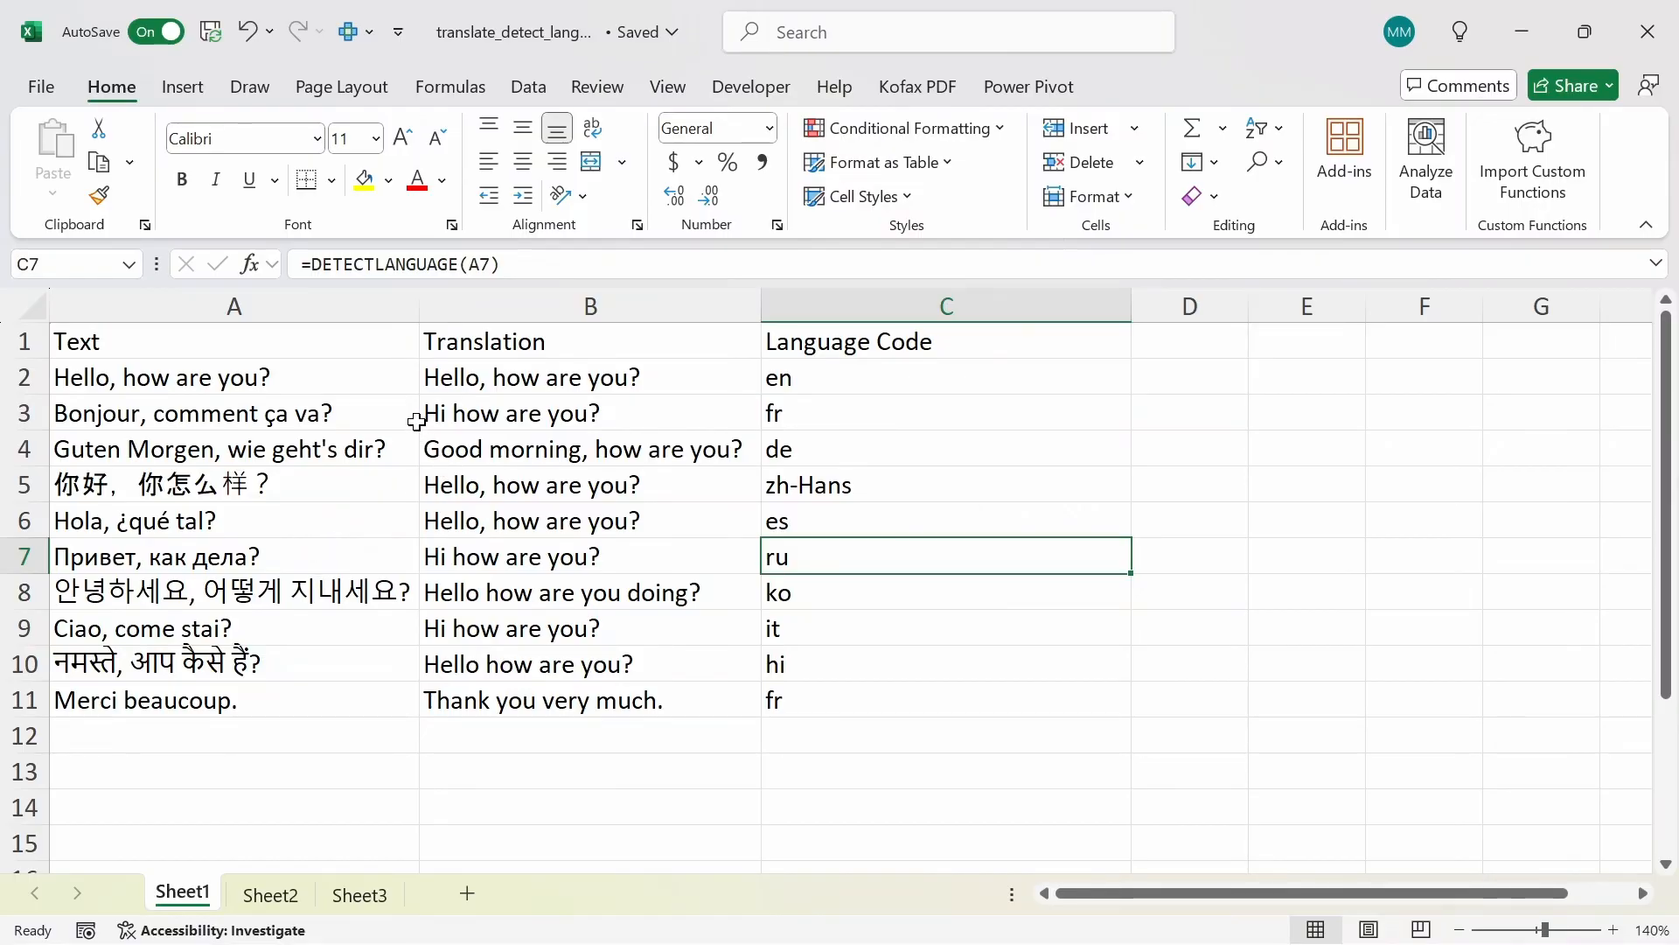
# - Extend the B2 translation formula with source and target languages so it reads =TRANSLATE(A2,C2,"en")
pyautogui.click(458, 392)
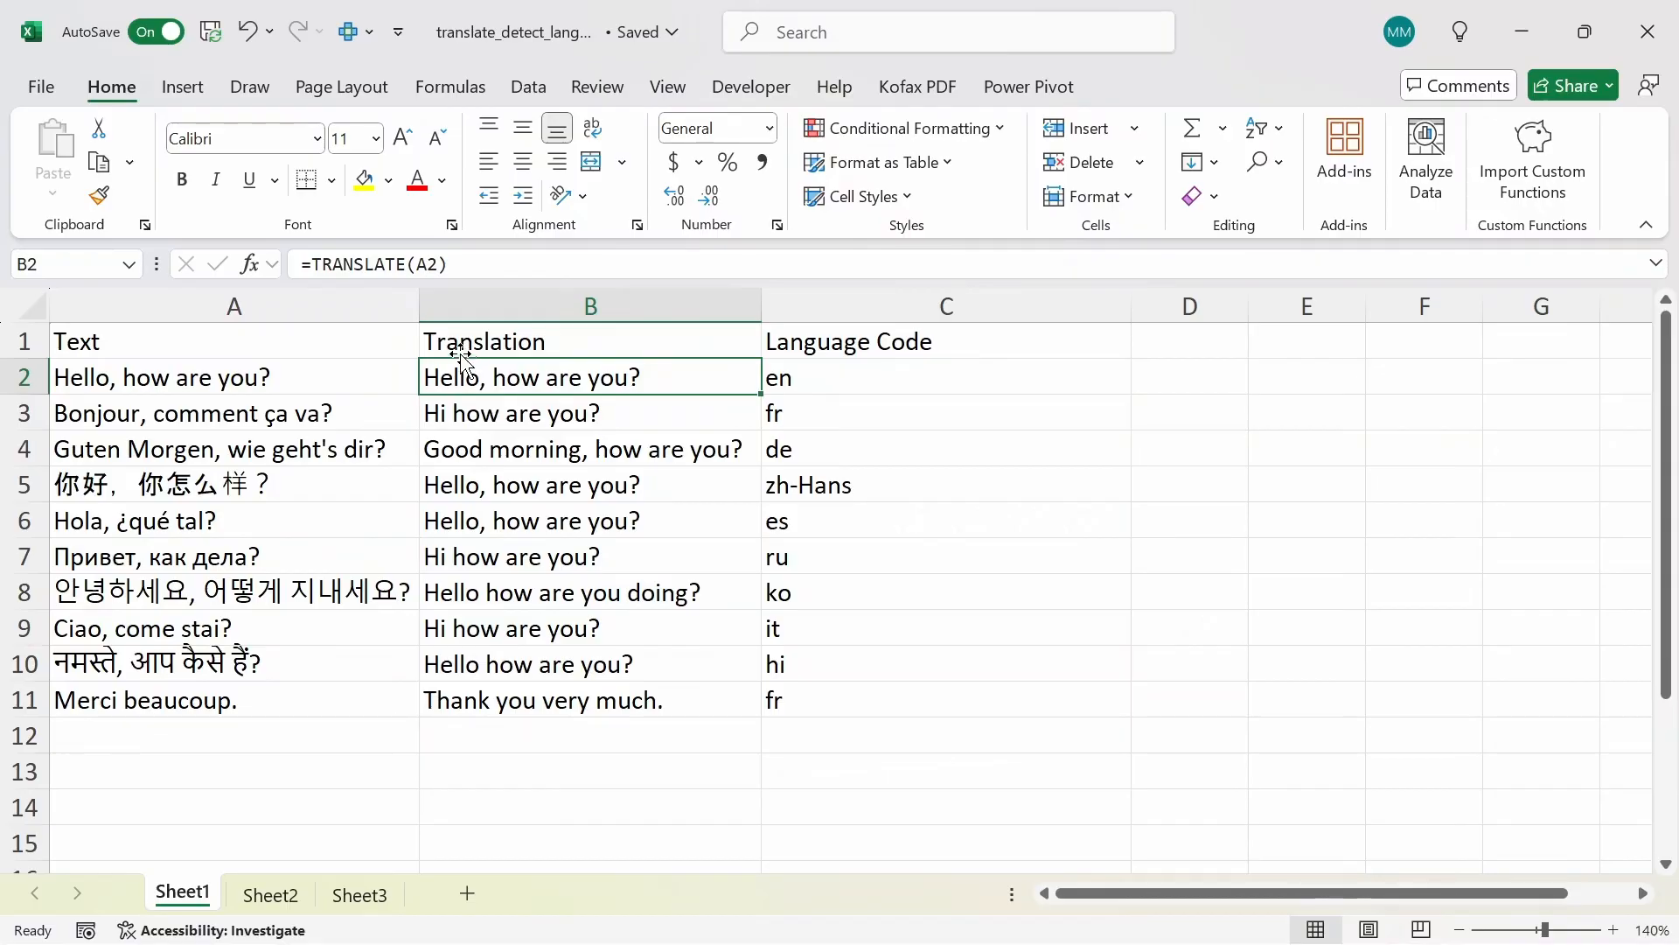
pyautogui.press('F2')
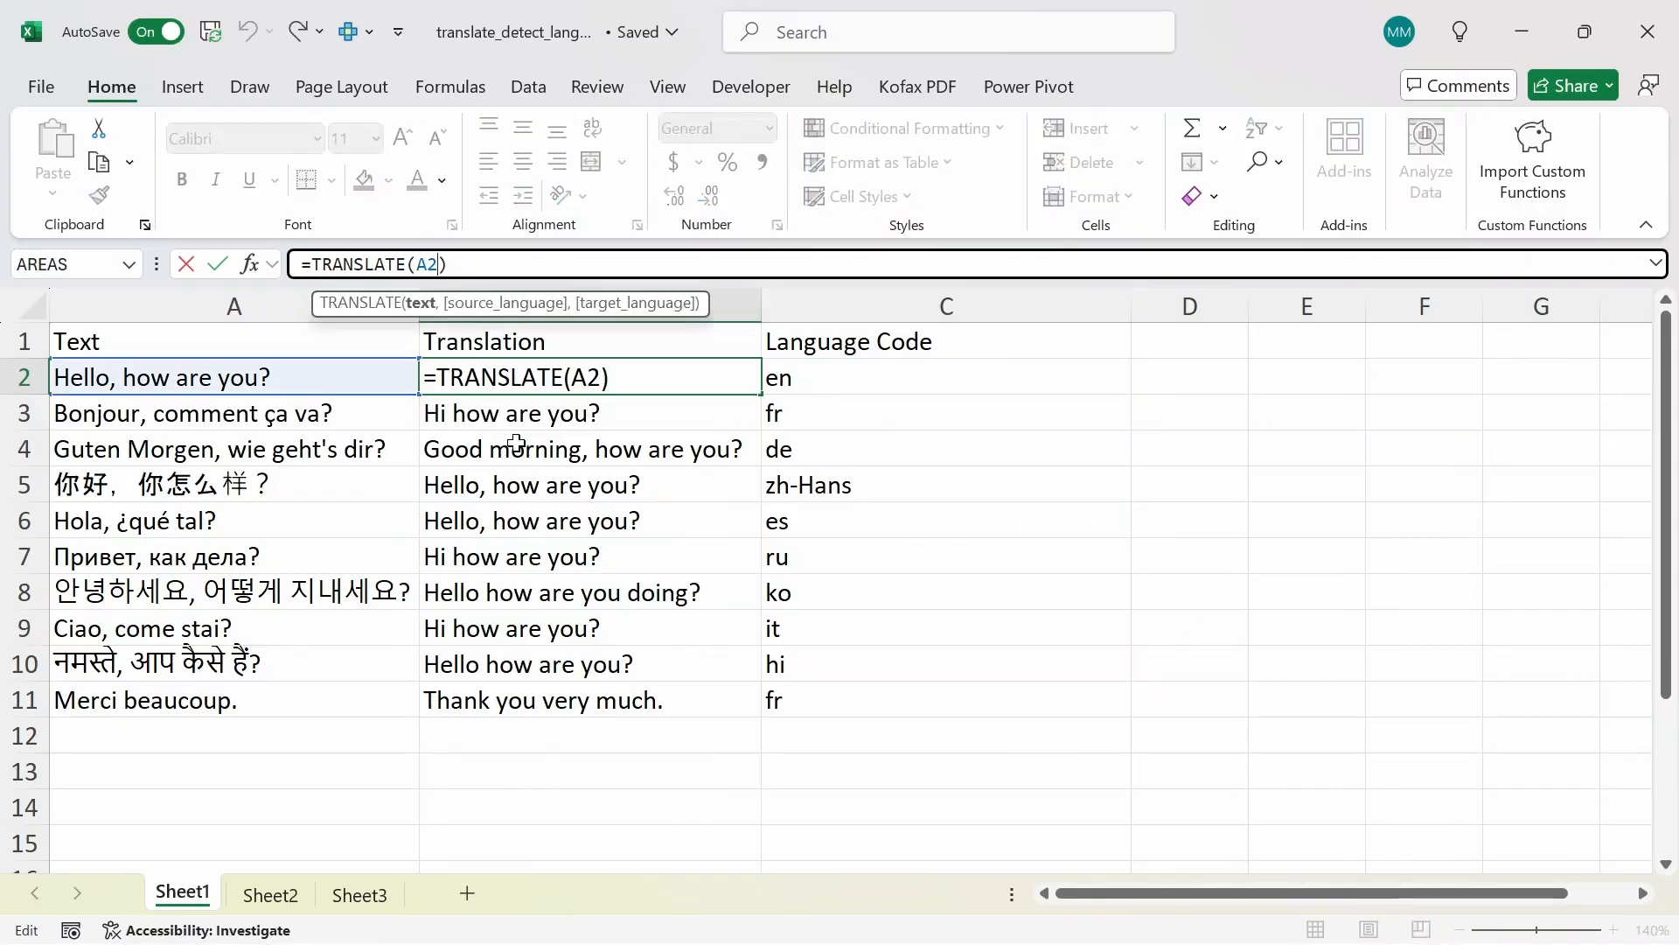
pyautogui.write(',')
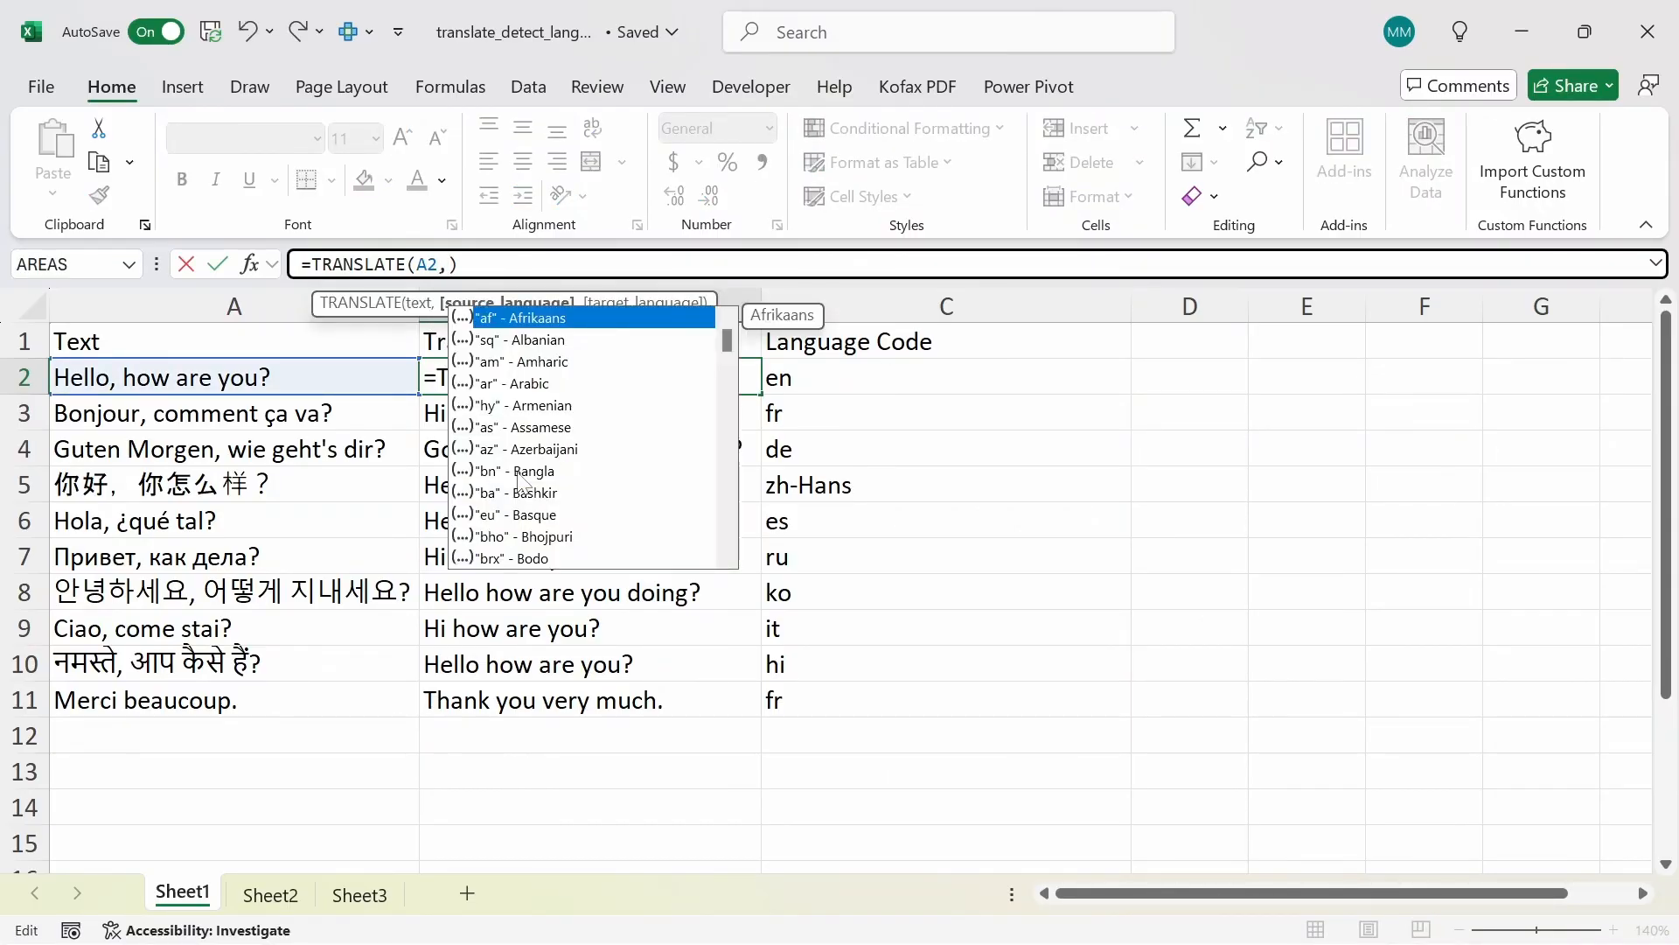
pyautogui.click(834, 377)
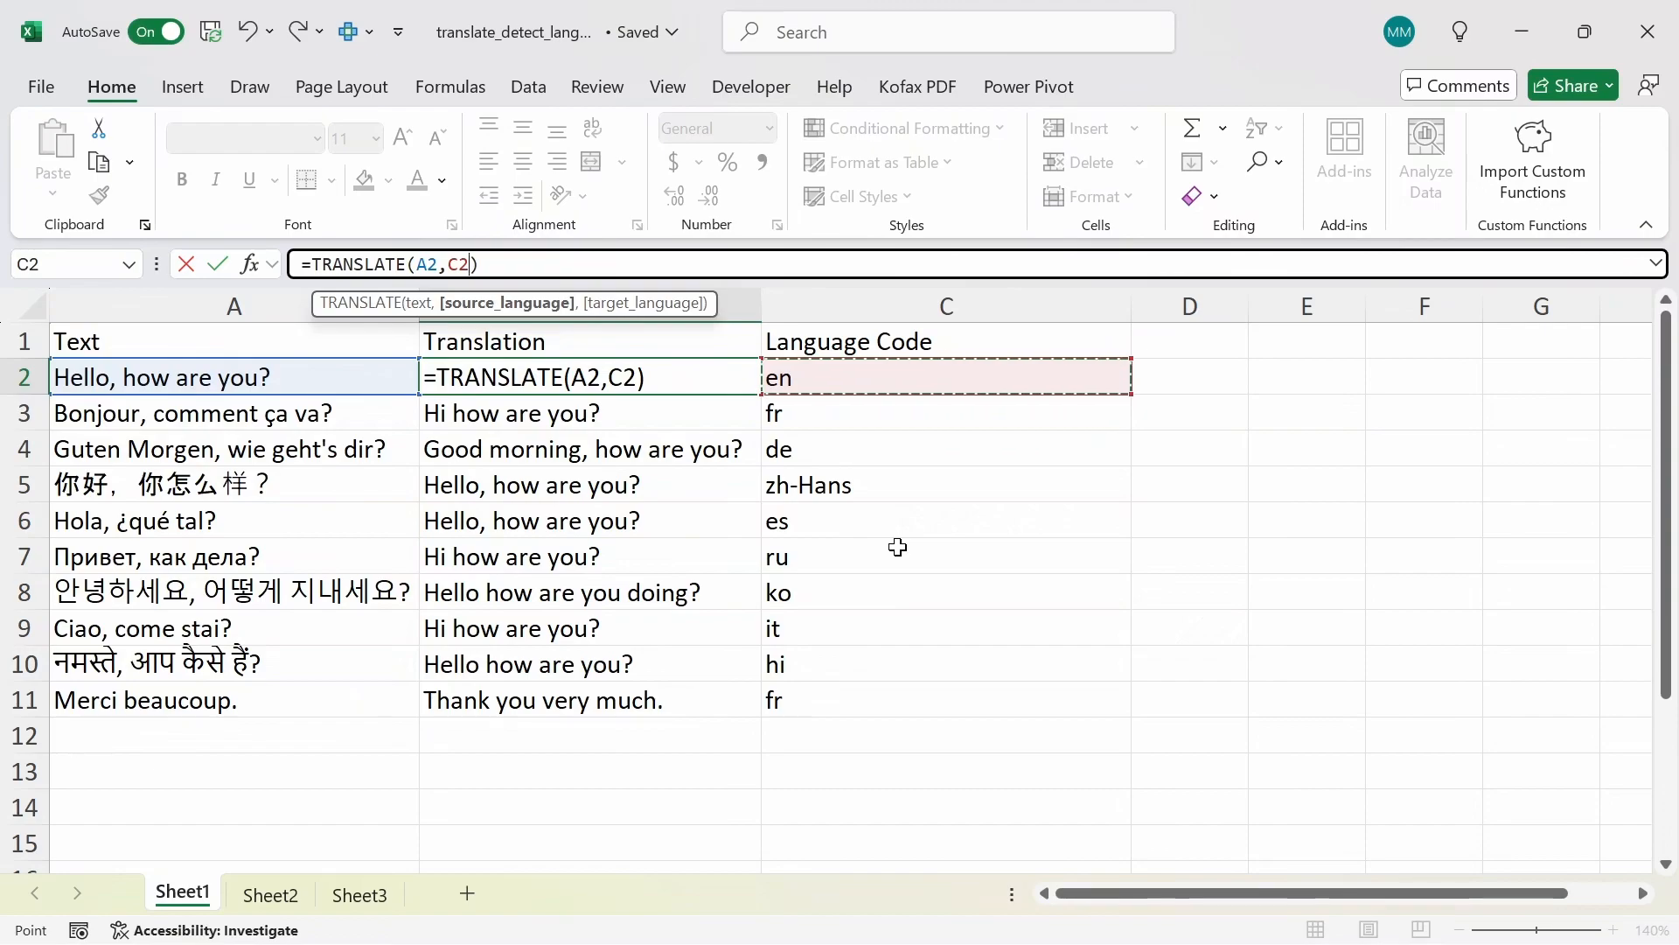
pyautogui.write(',"en"')
pyautogui.press('Return')
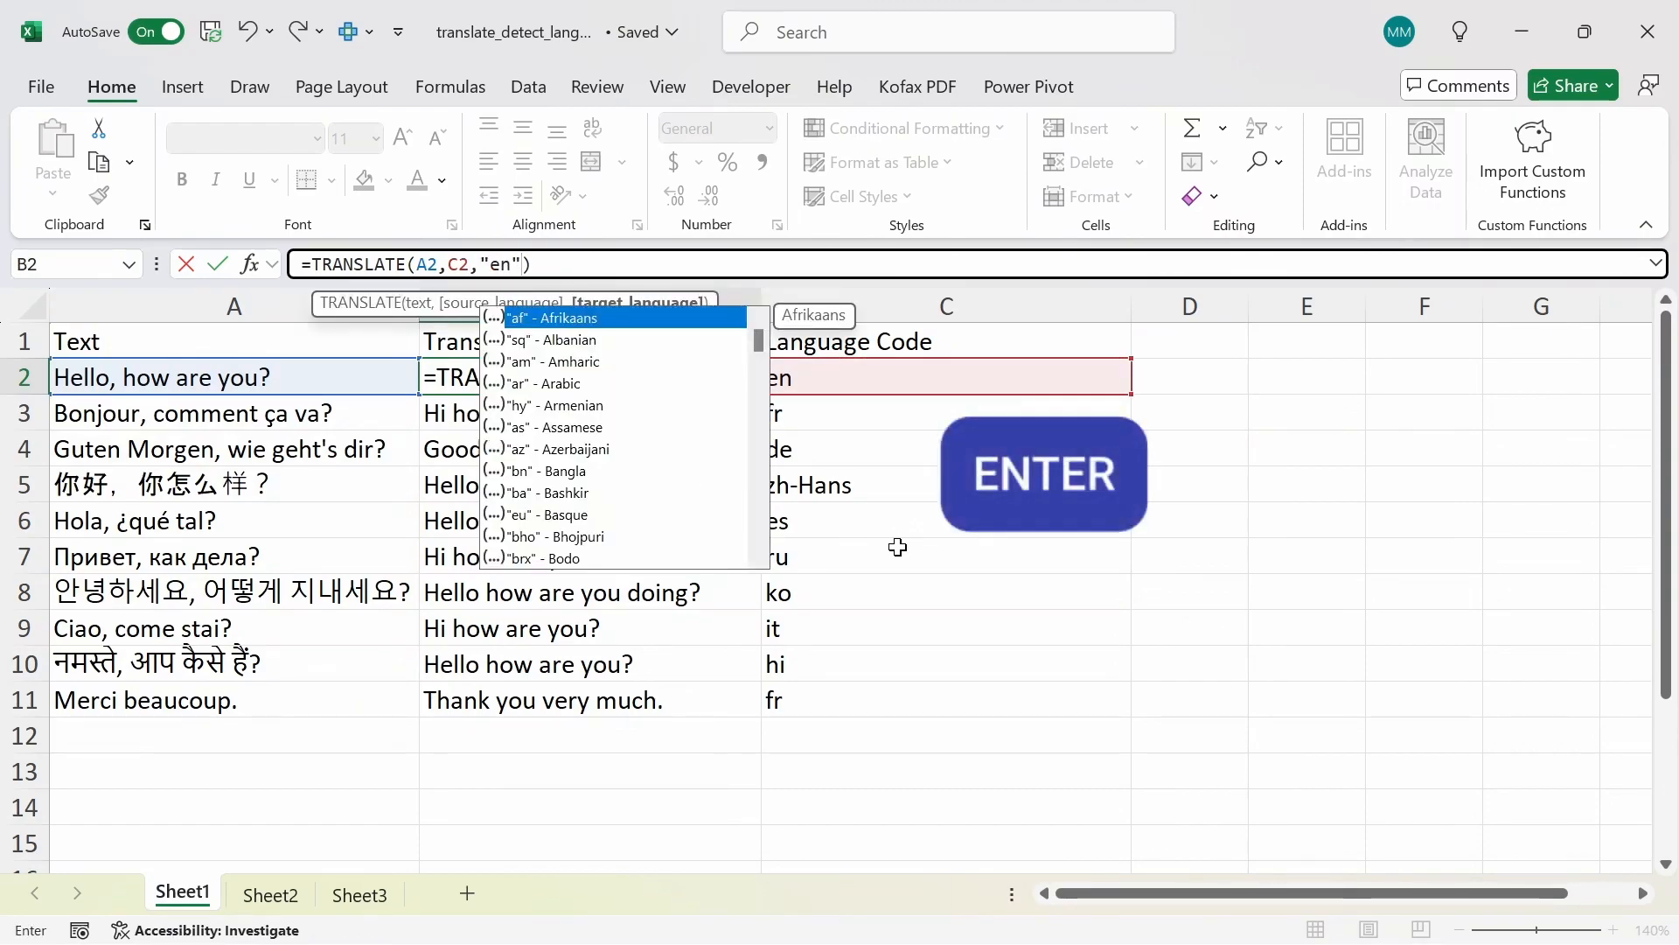
# - Fill the three-argument TRANSLATE formula from B2 down through B11
pyautogui.press('Up')
pyautogui.hotkey('ctrl', 'shift', 'Down')
pyautogui.hotkey('ctrl', 'd')
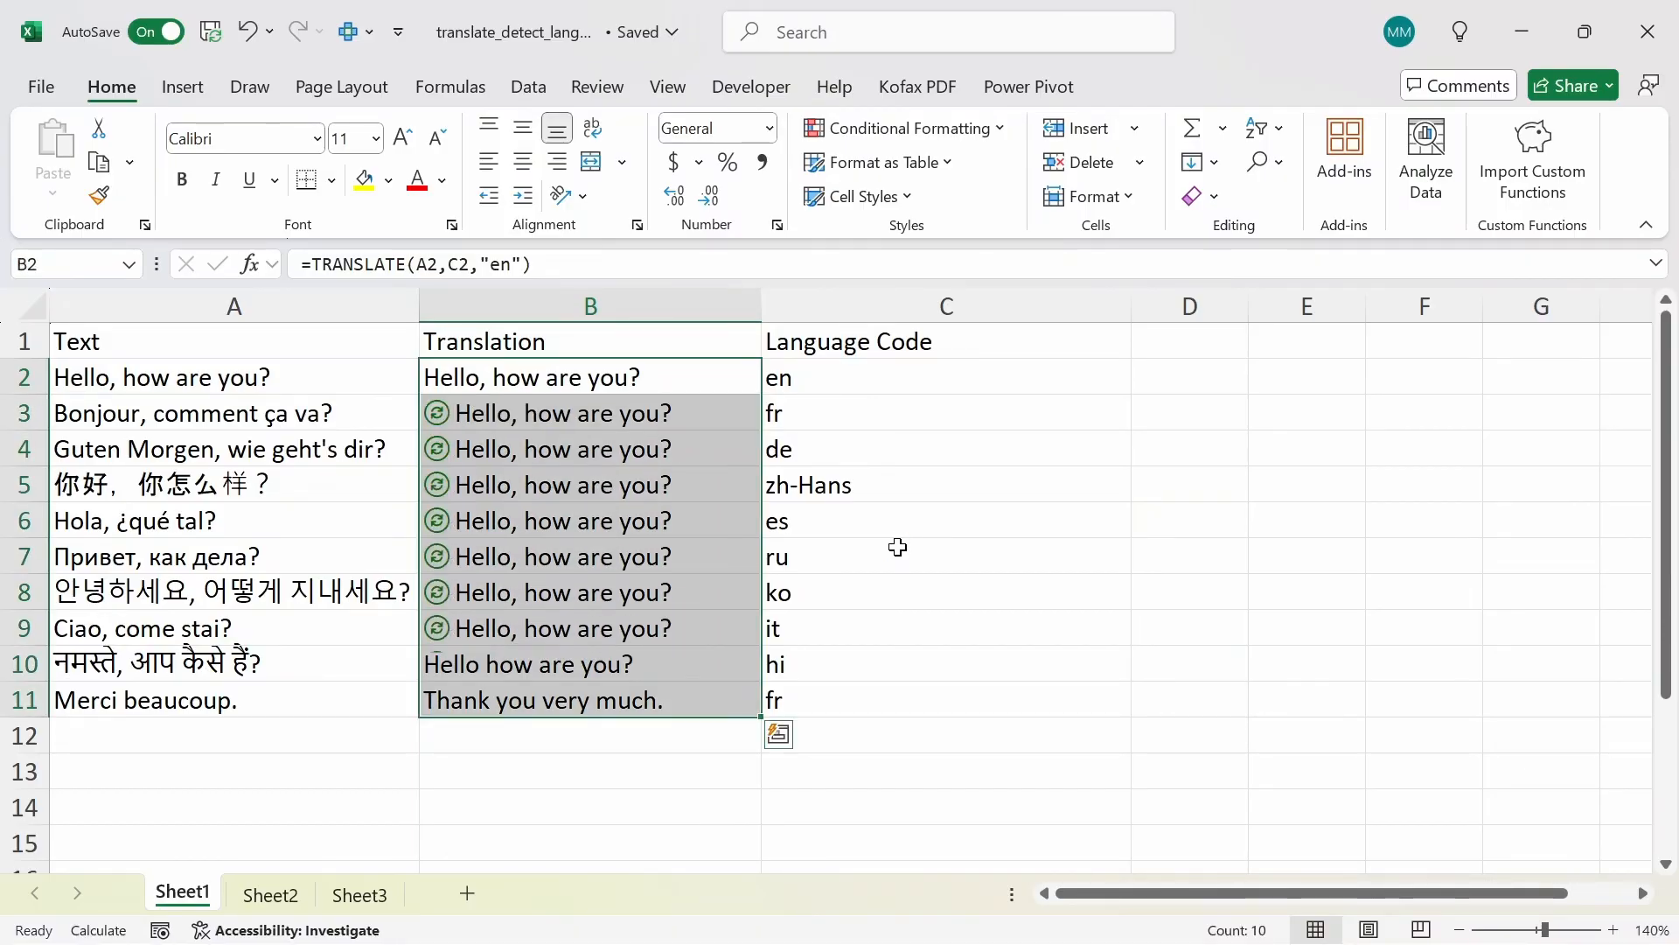
# - Switch to Sheet2 and set the Target Language in F1 to Hindi
pyautogui.hotkey('ctrl', 'pagedown')
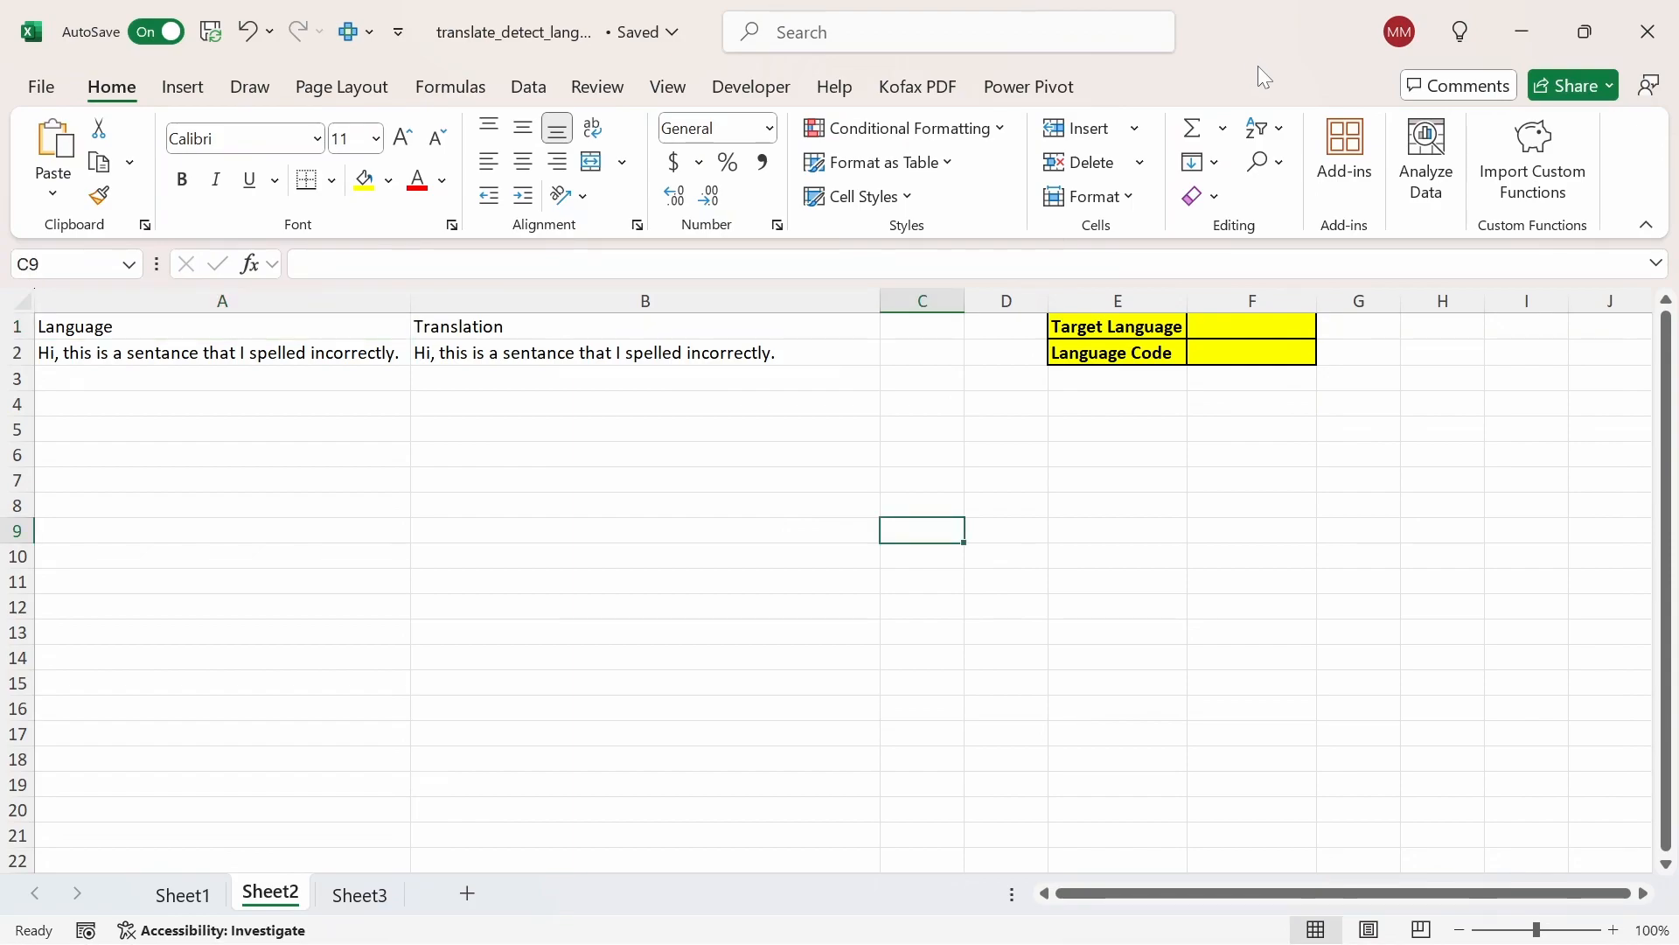
pyautogui.click(1266, 329)
pyautogui.click(1329, 327)
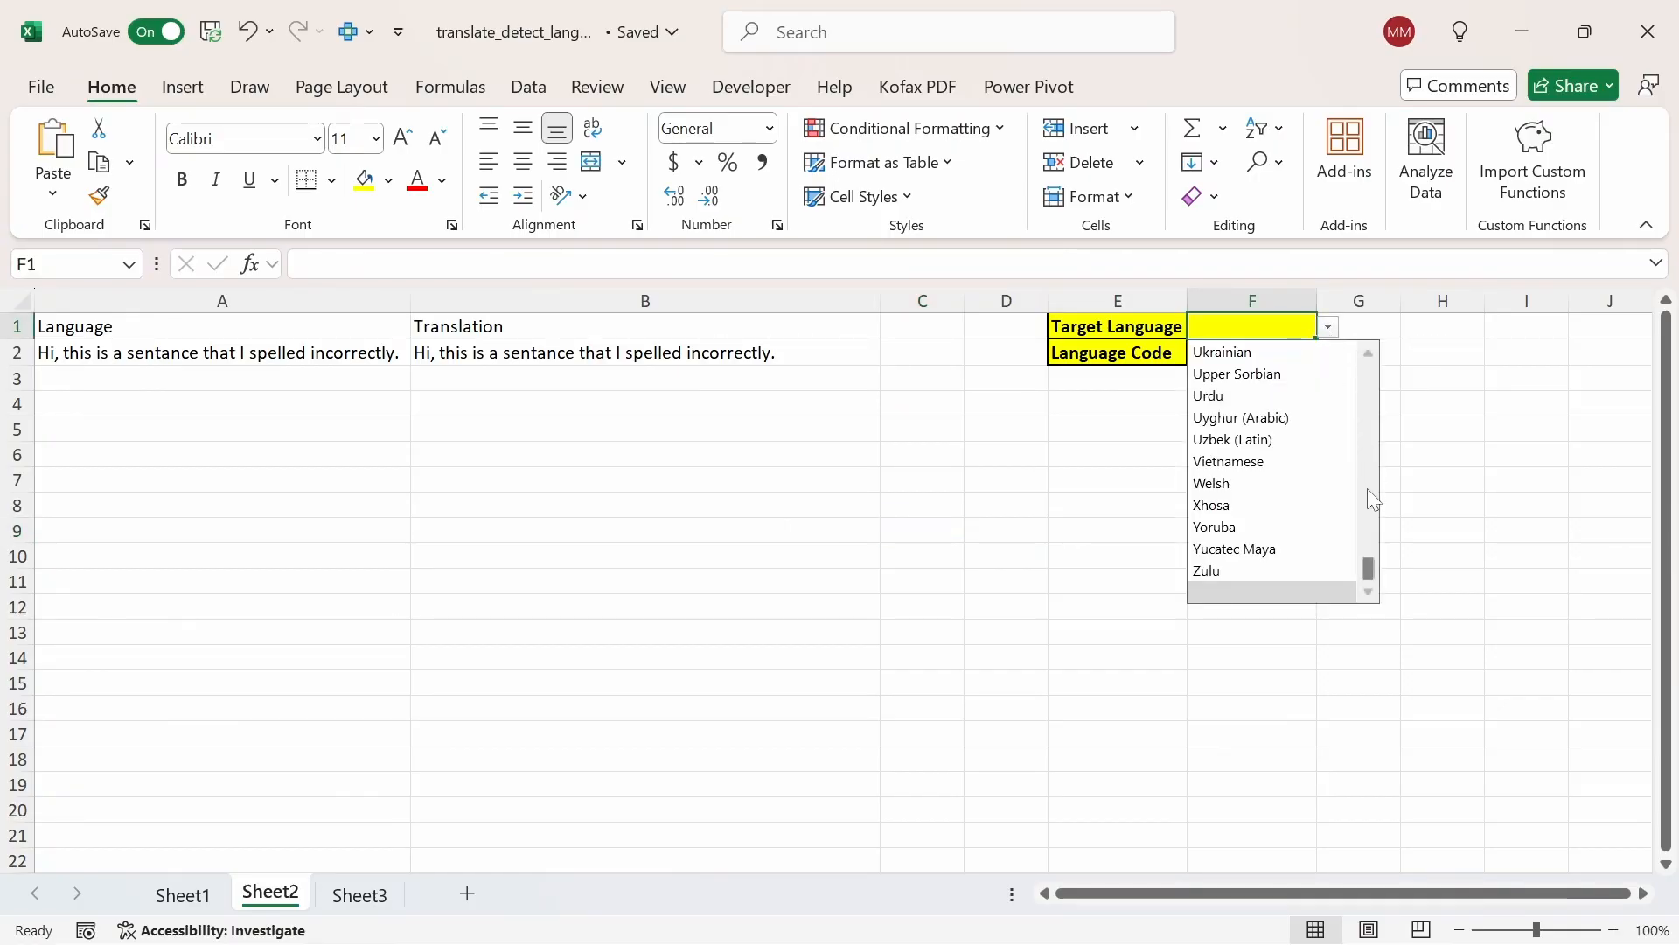
pyautogui.moveTo(1369, 566); pyautogui.dragTo(1363, 443)
pyautogui.click(1242, 374)
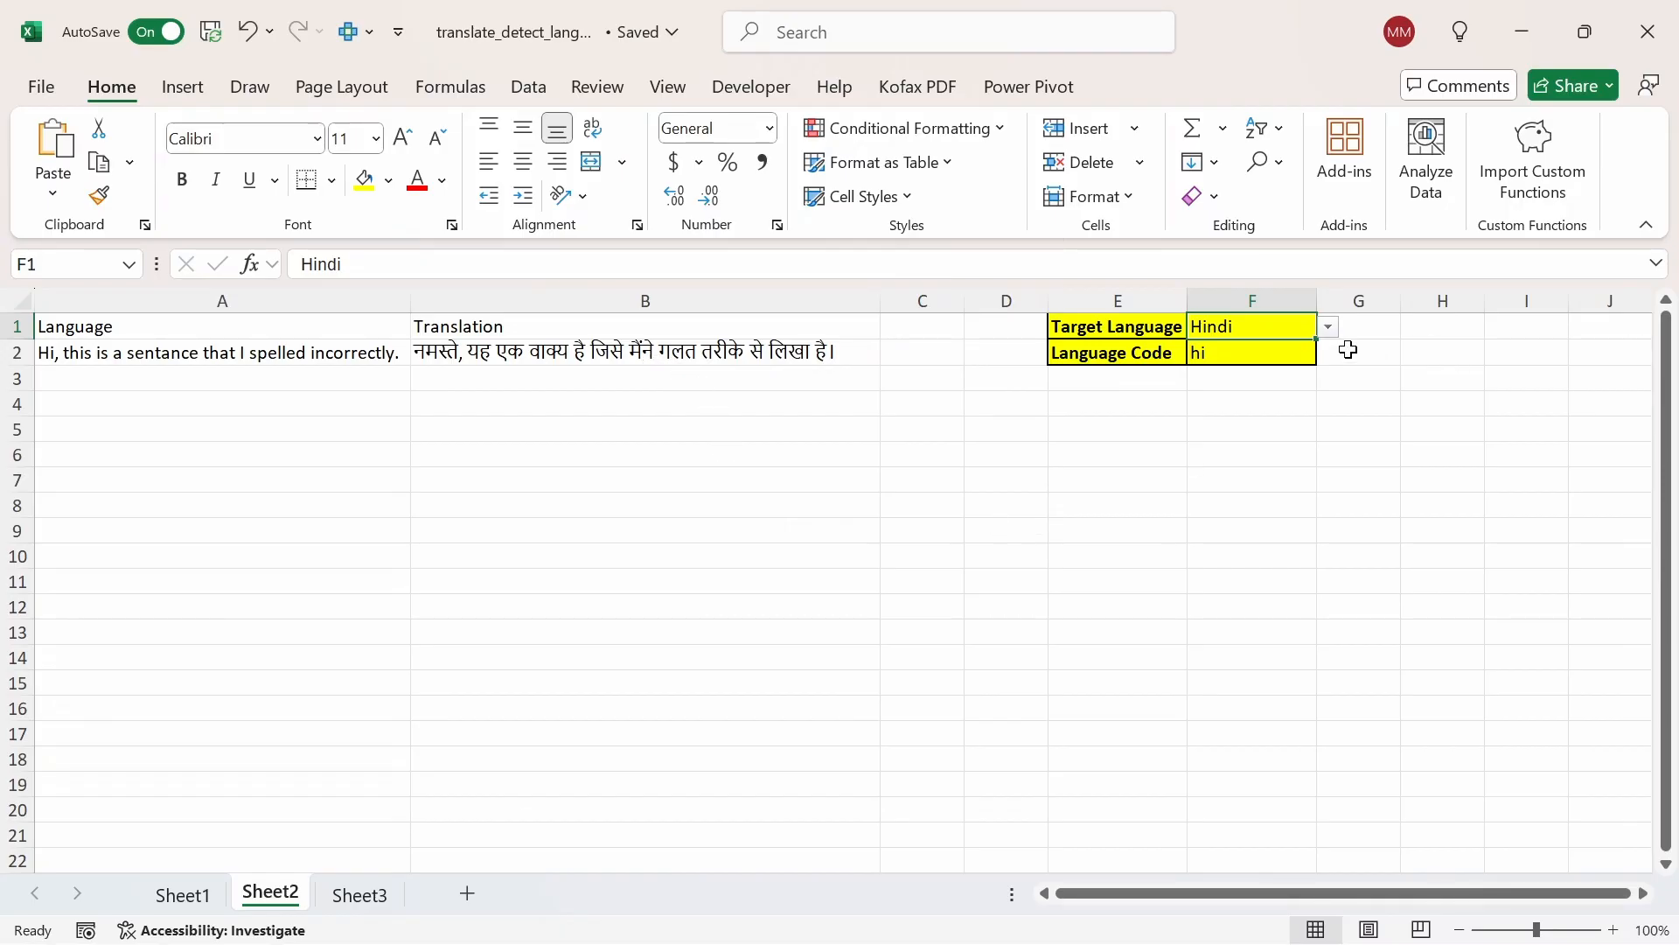
# - Set the Target Language in F1 to French and inspect the translation formula in B2
pyautogui.click(1329, 327)
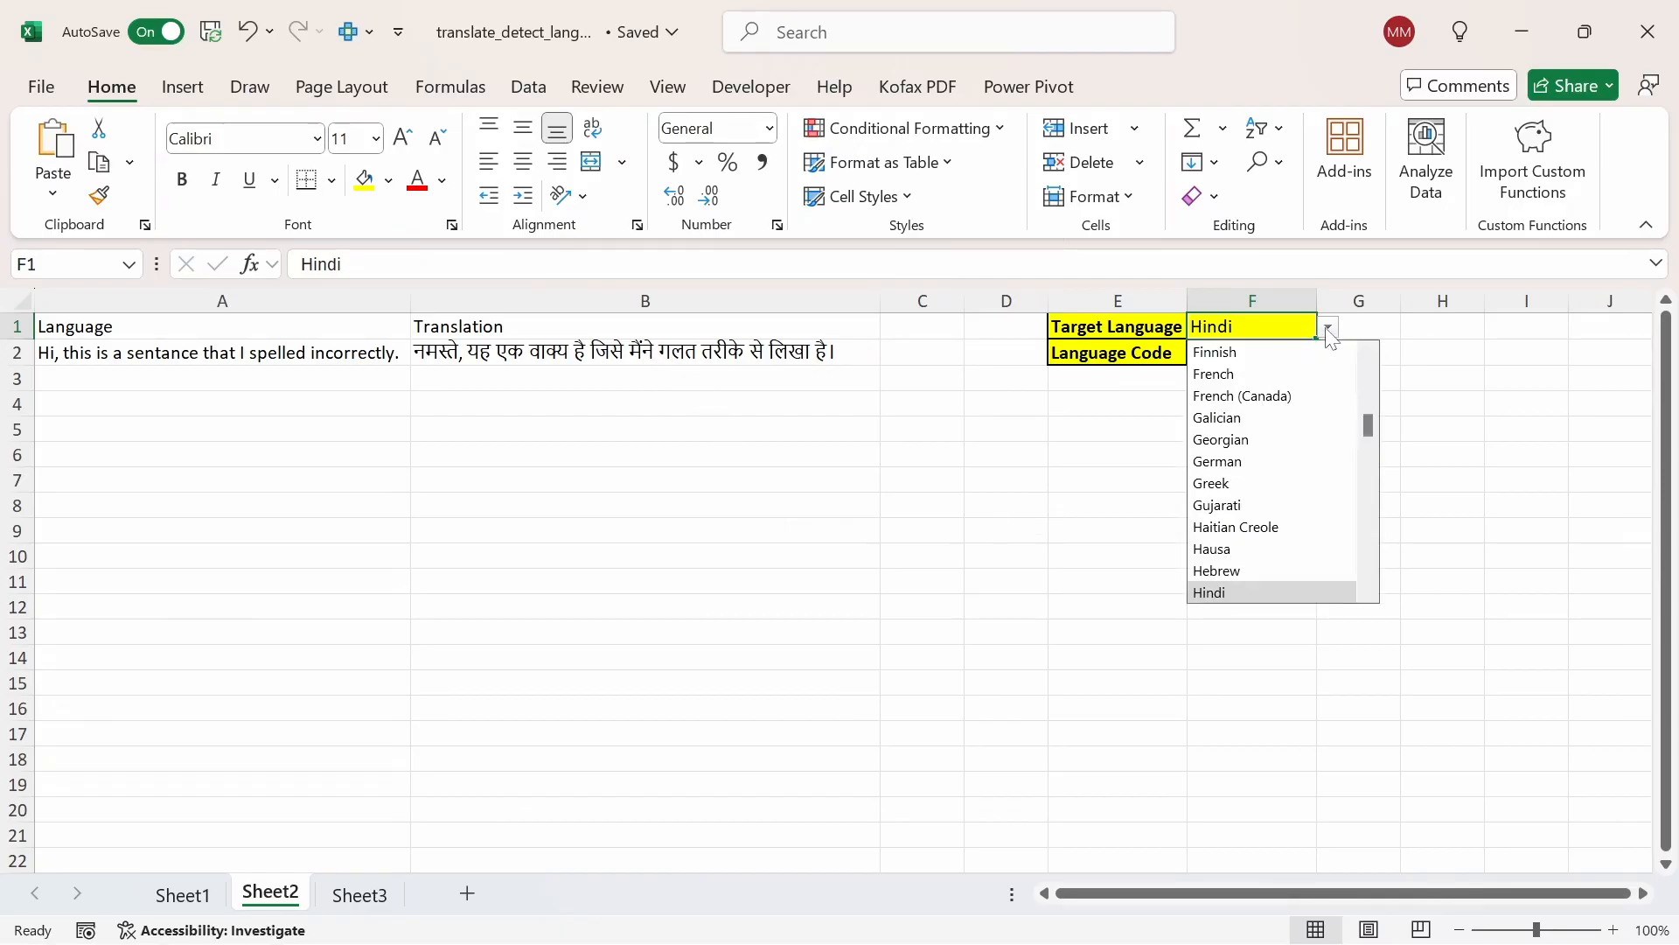
pyautogui.click(1275, 374)
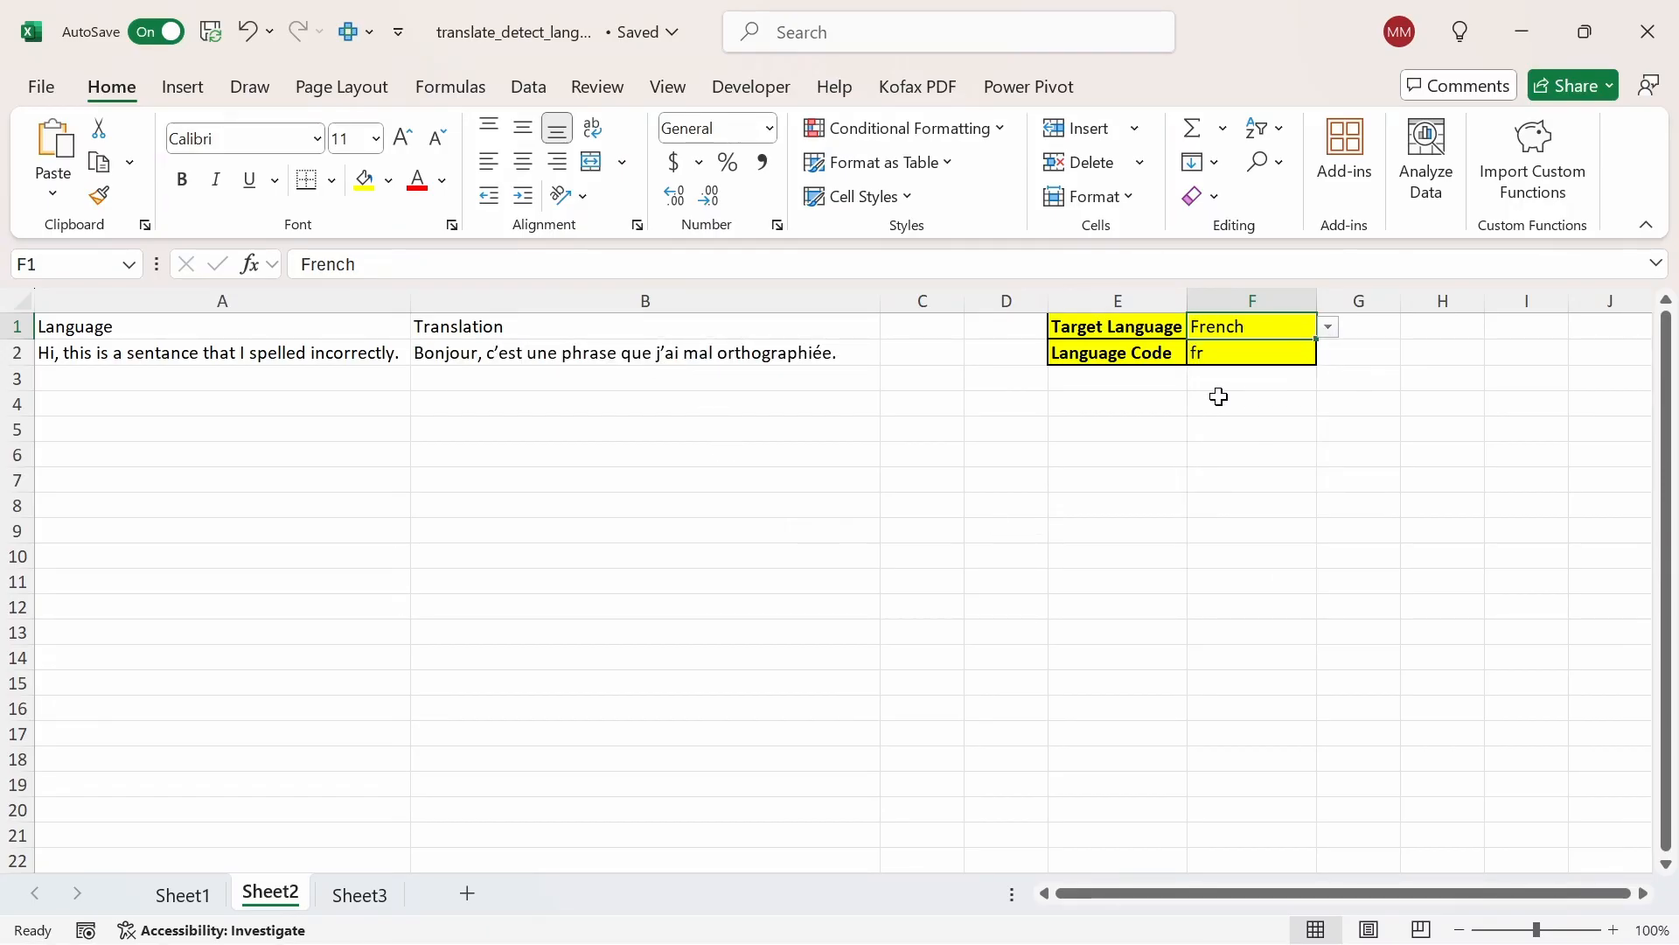
pyautogui.click(629, 357)
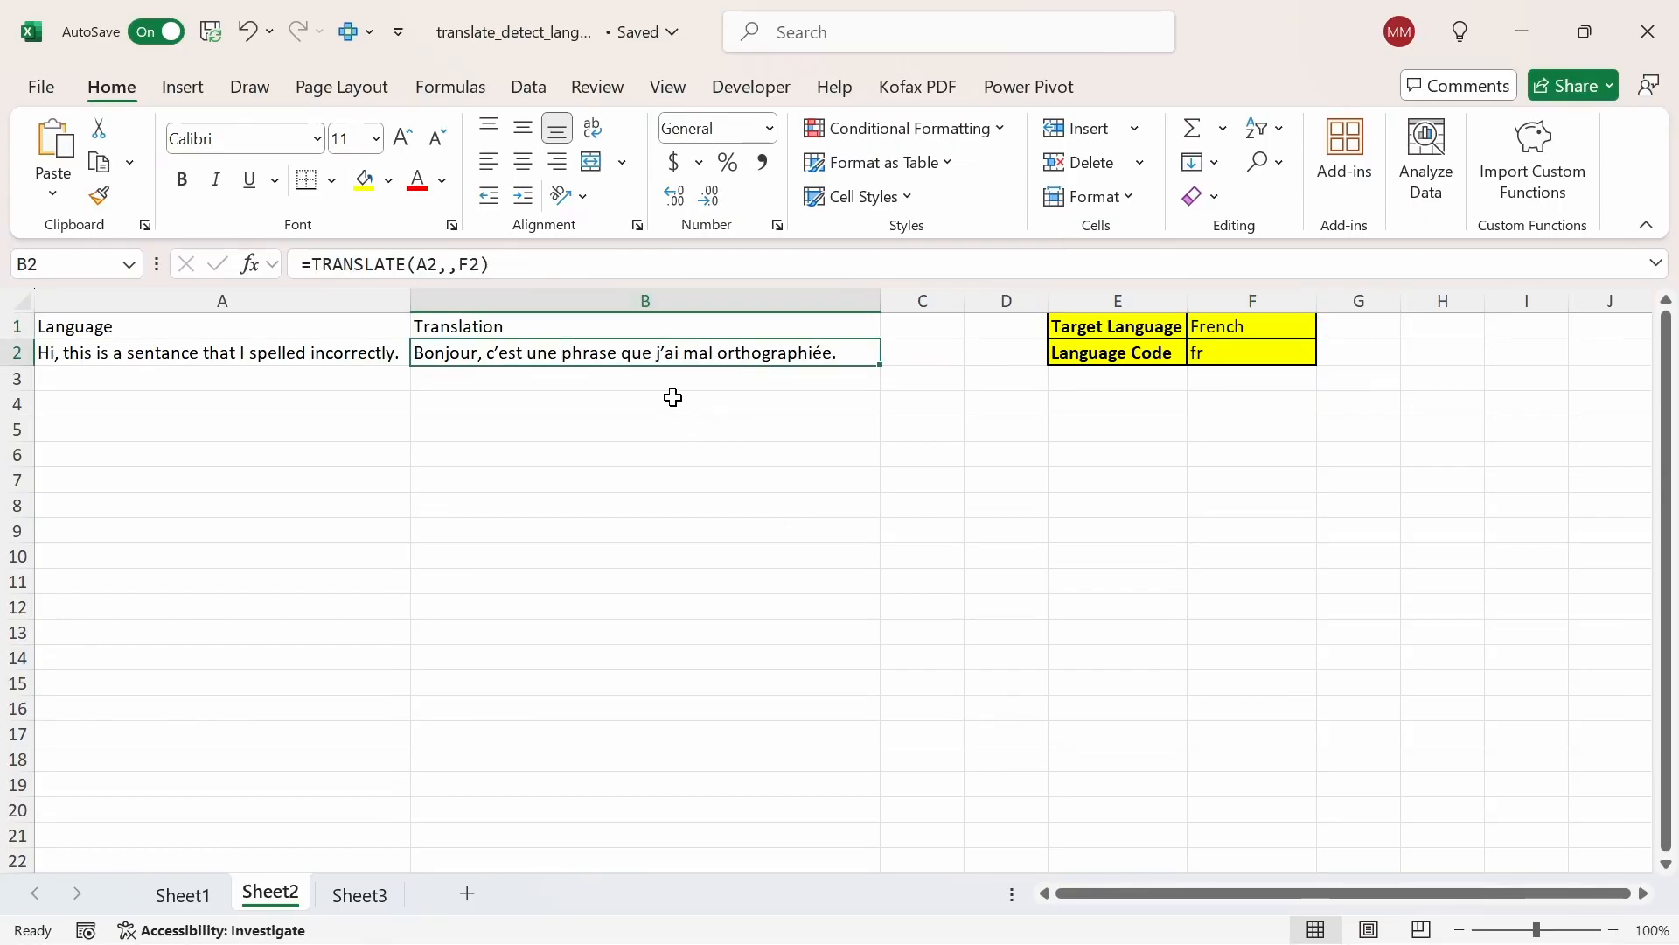
# - Set the Target Language in F1 to Bangla
pyautogui.click(1280, 331)
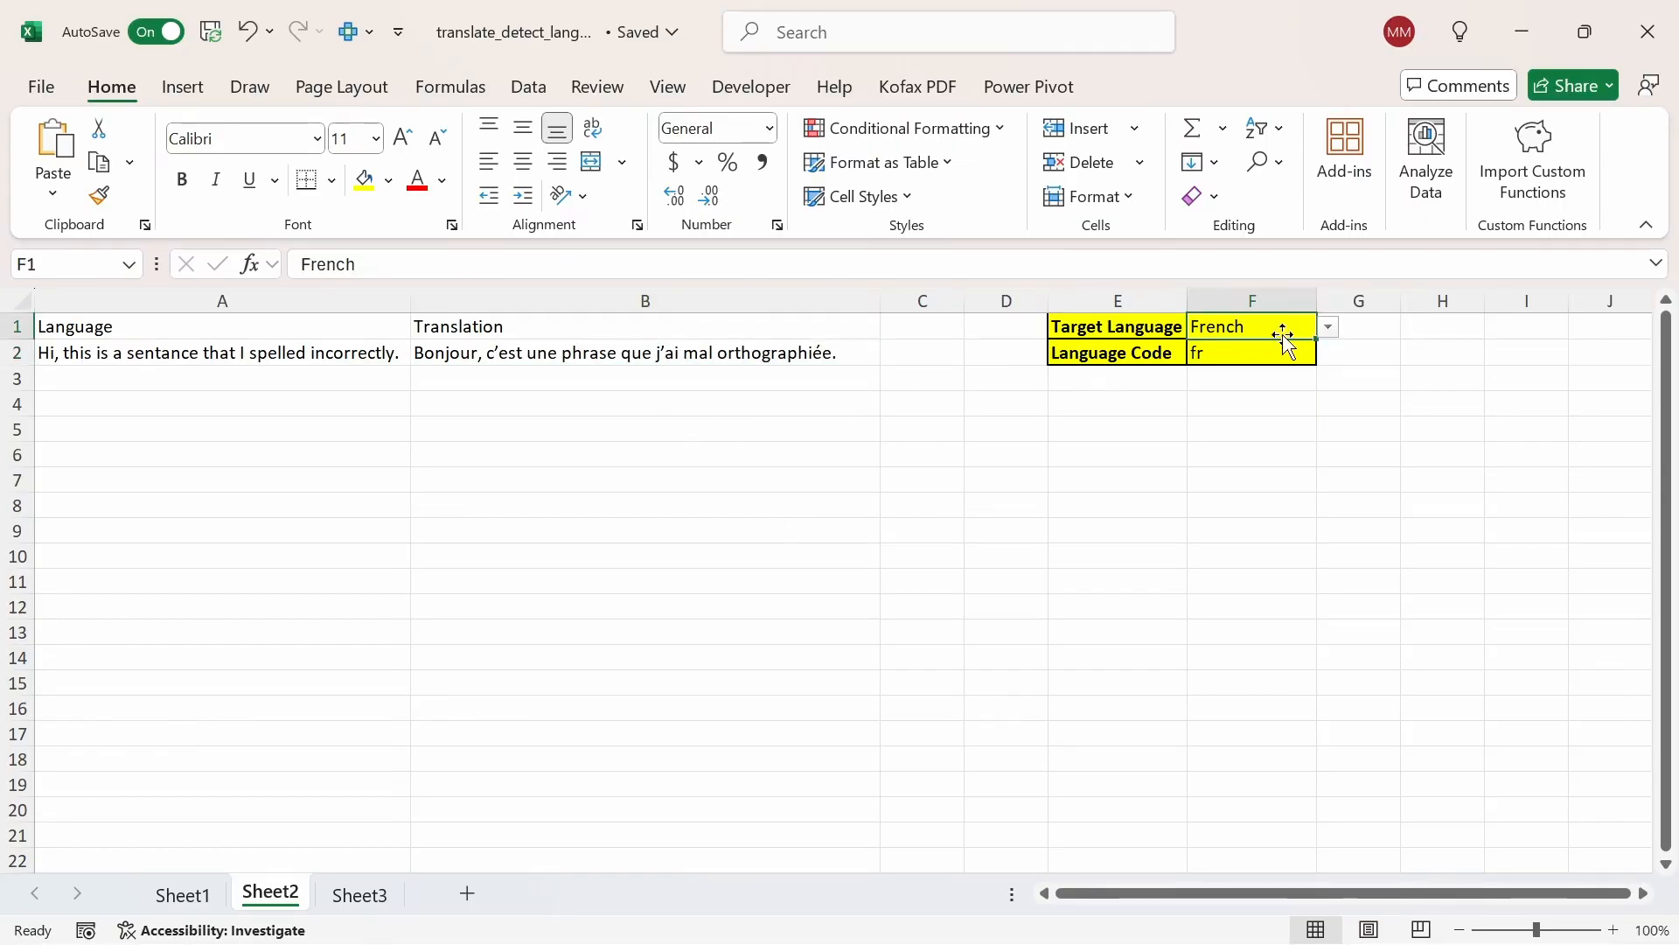
pyautogui.click(1328, 326)
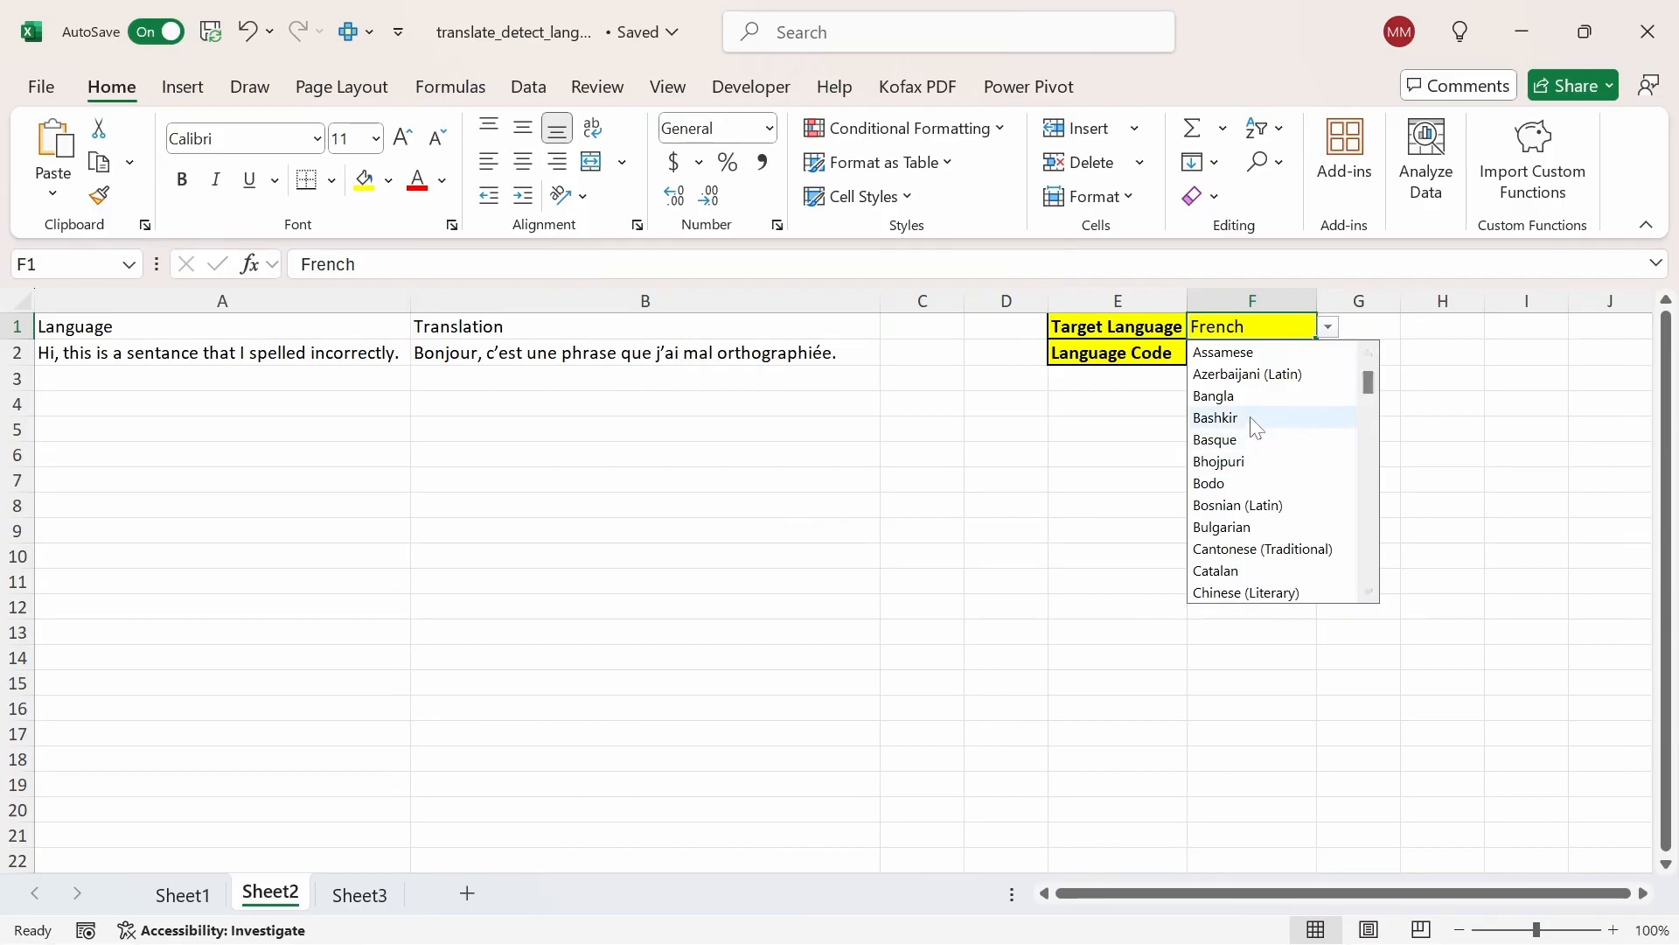
pyautogui.click(1220, 395)
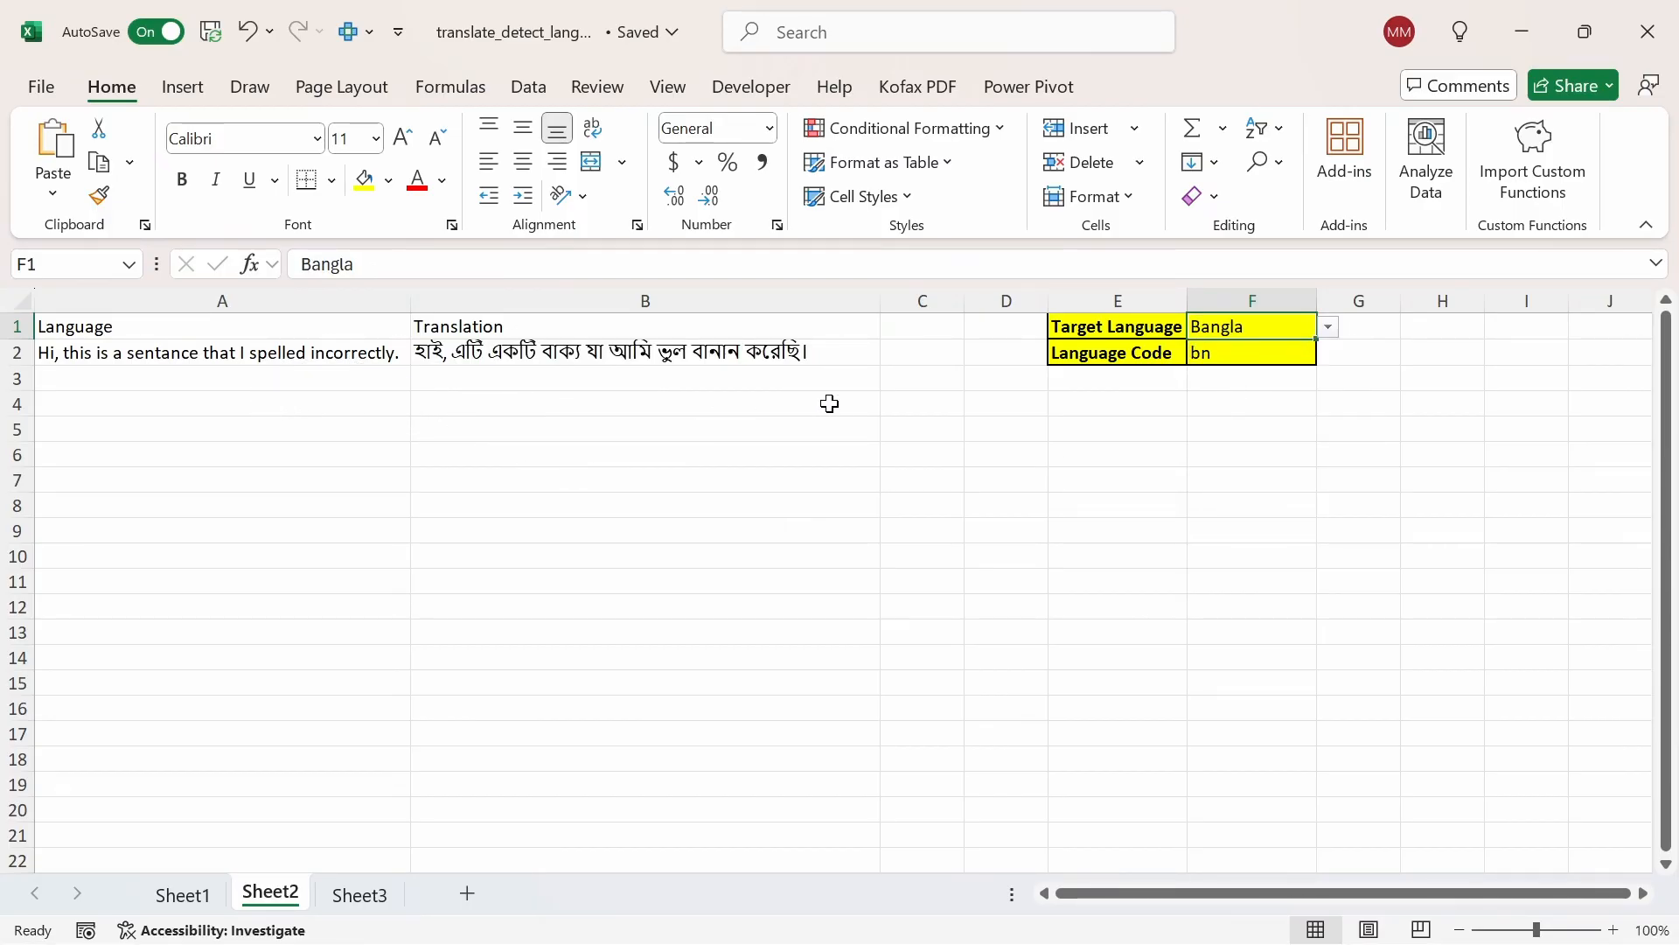
# - Set the Target Language in F1 to the blank entry at the end of the language list
pyautogui.click(1329, 328)
pyautogui.moveTo(1373, 382); pyautogui.dragTo(1336, 595)
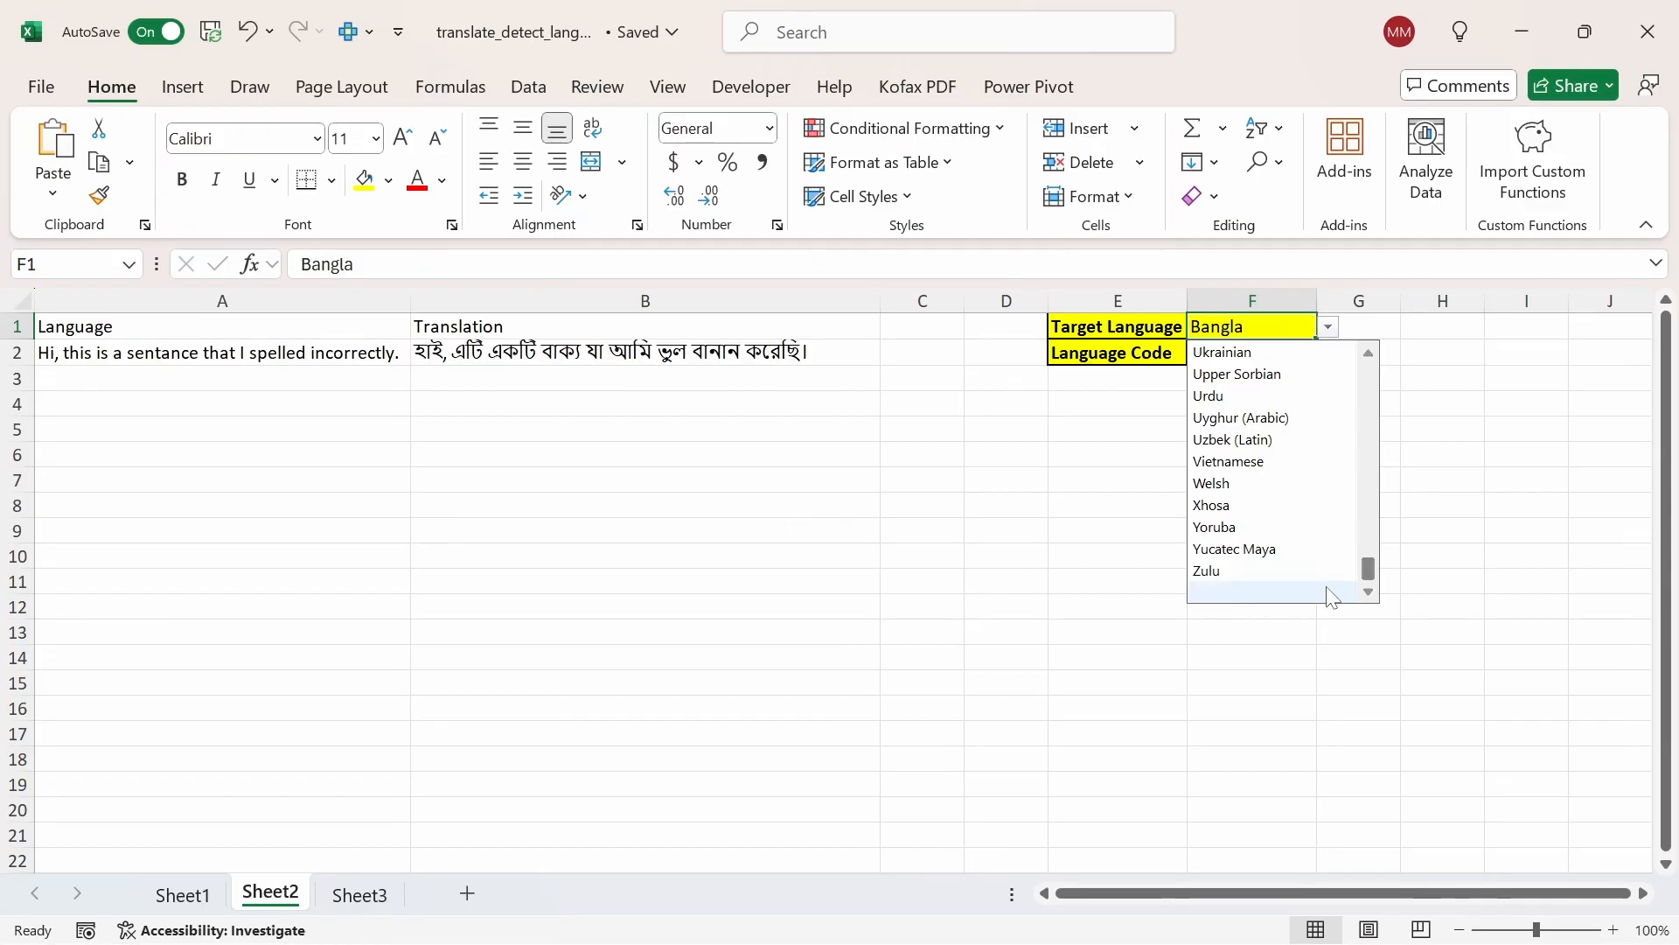
pyautogui.click(1315, 592)
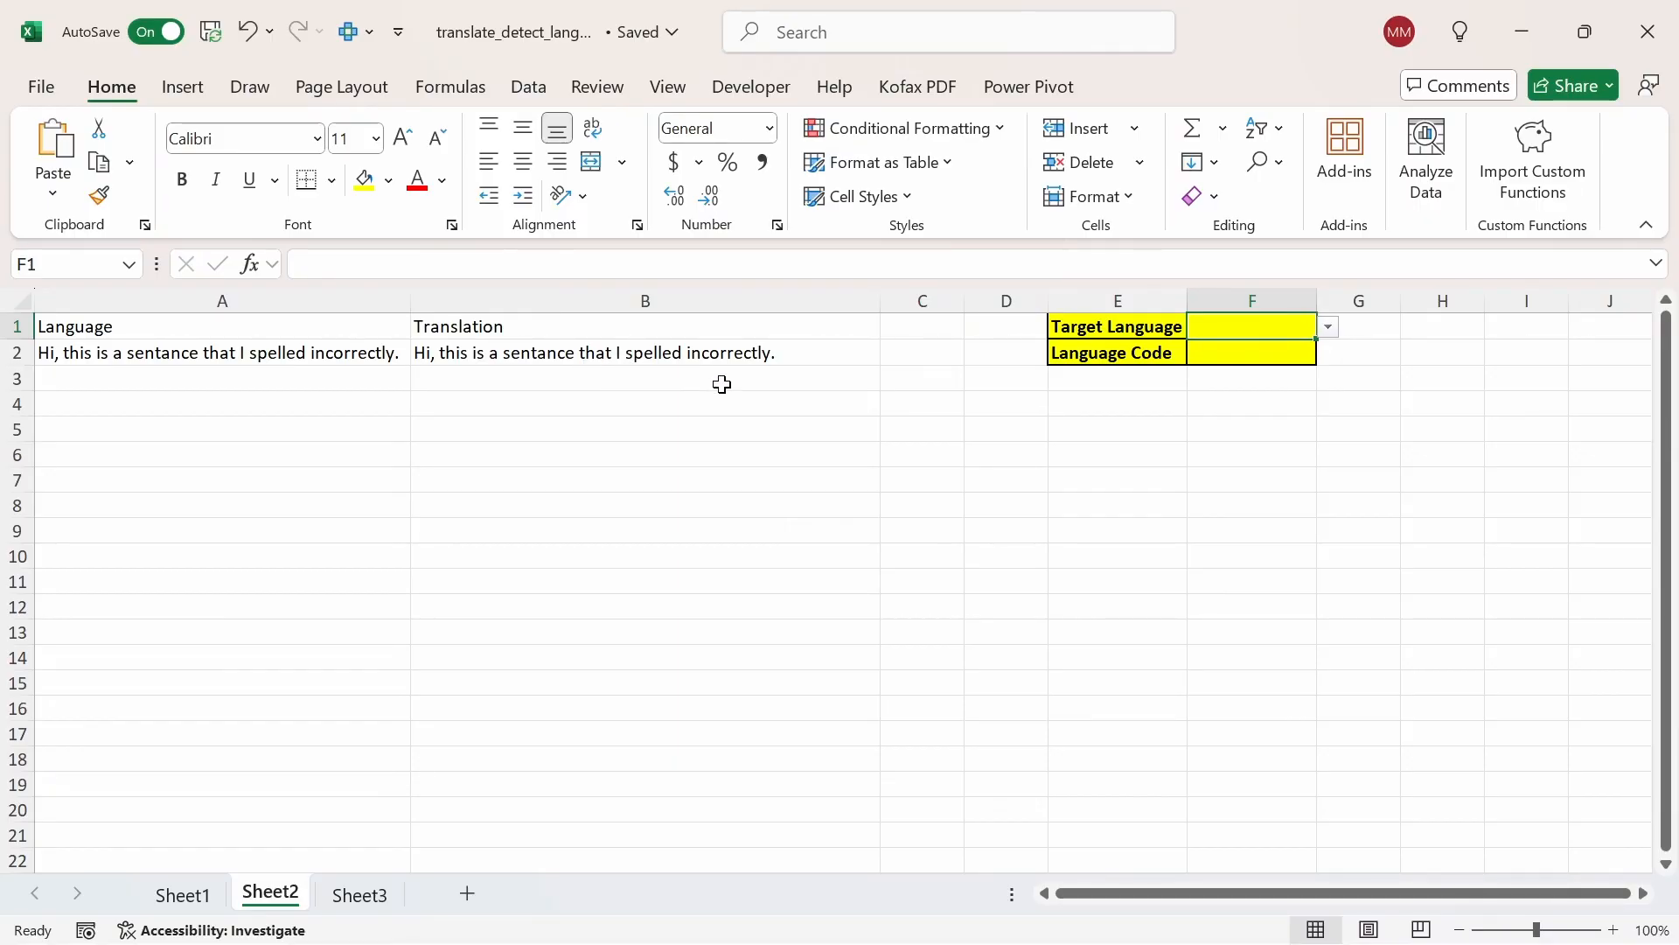
# - Try Uzbek (Latin) as the Target Language in F1 and clear the cell again
pyautogui.click(1329, 327)
pyautogui.click(1220, 435)
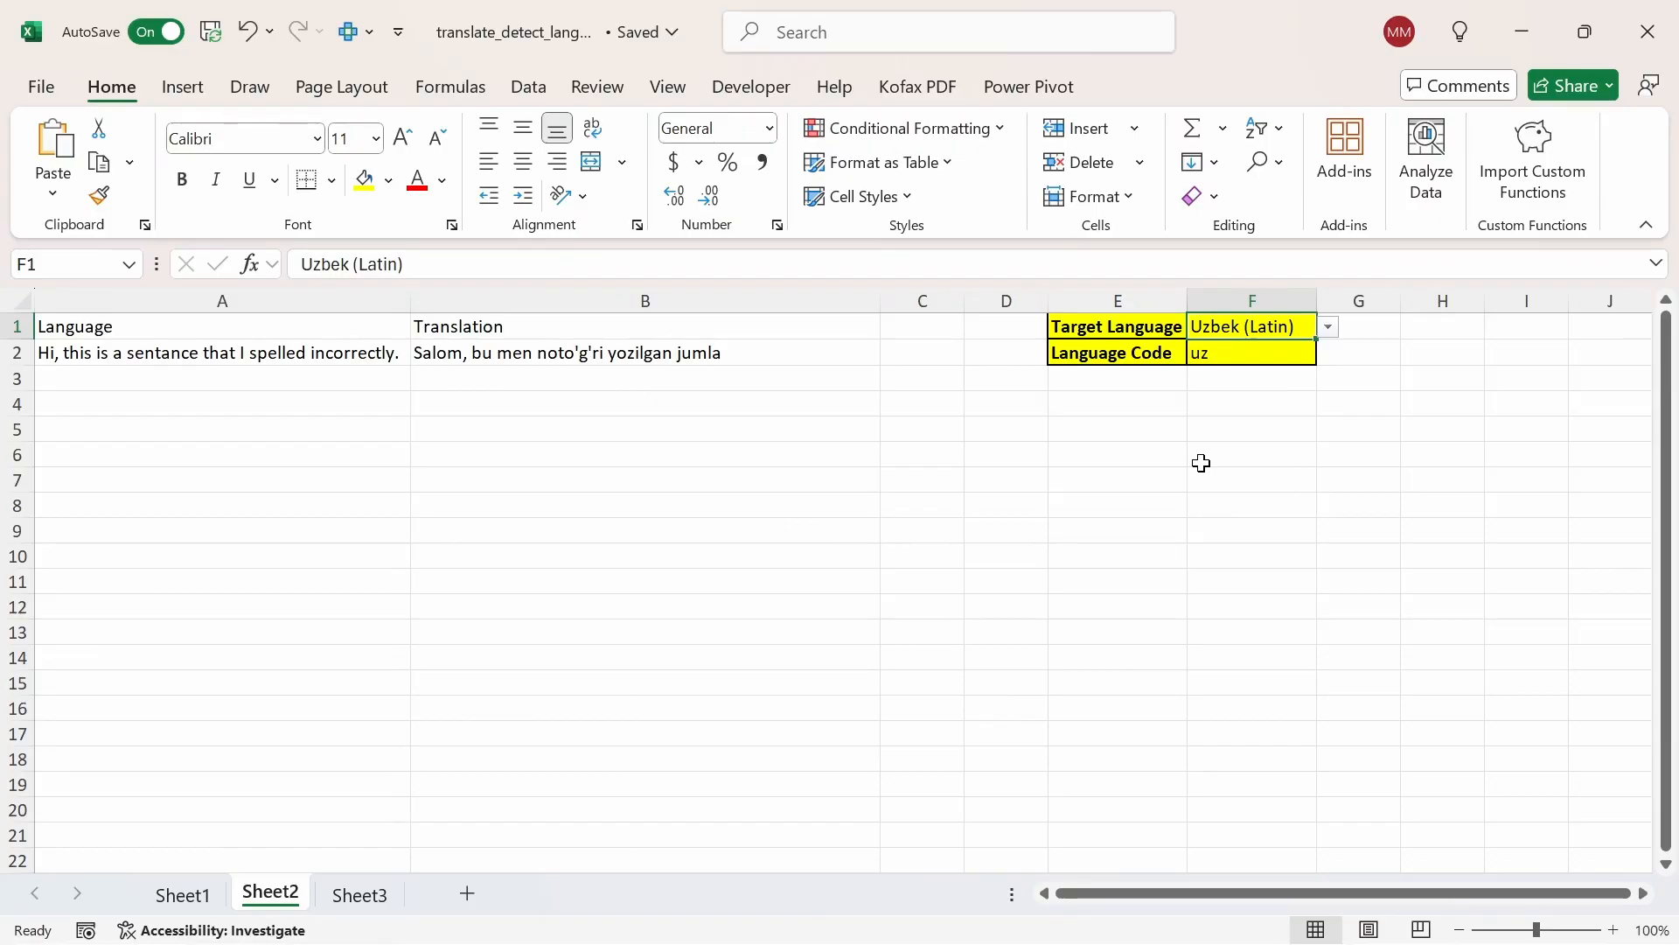
pyautogui.press('BackSpace')
pyautogui.hotkey('ctrl', 'Return')
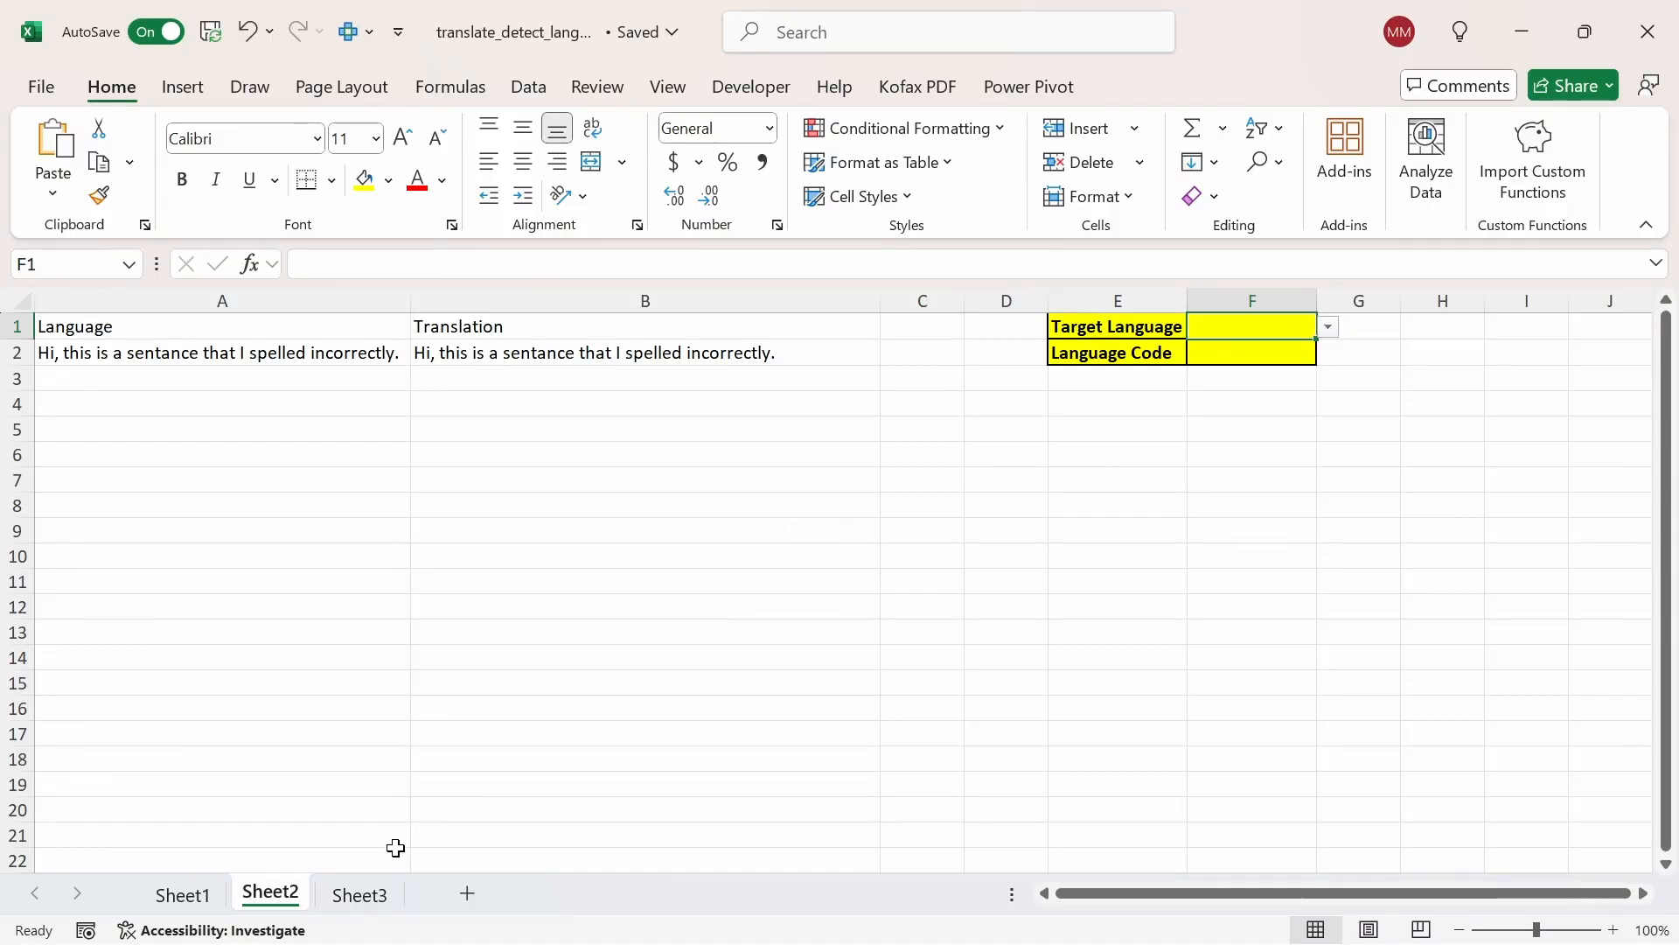
# - Examine the language names and codes on Sheet3 from the first row to the last
pyautogui.click(375, 895)
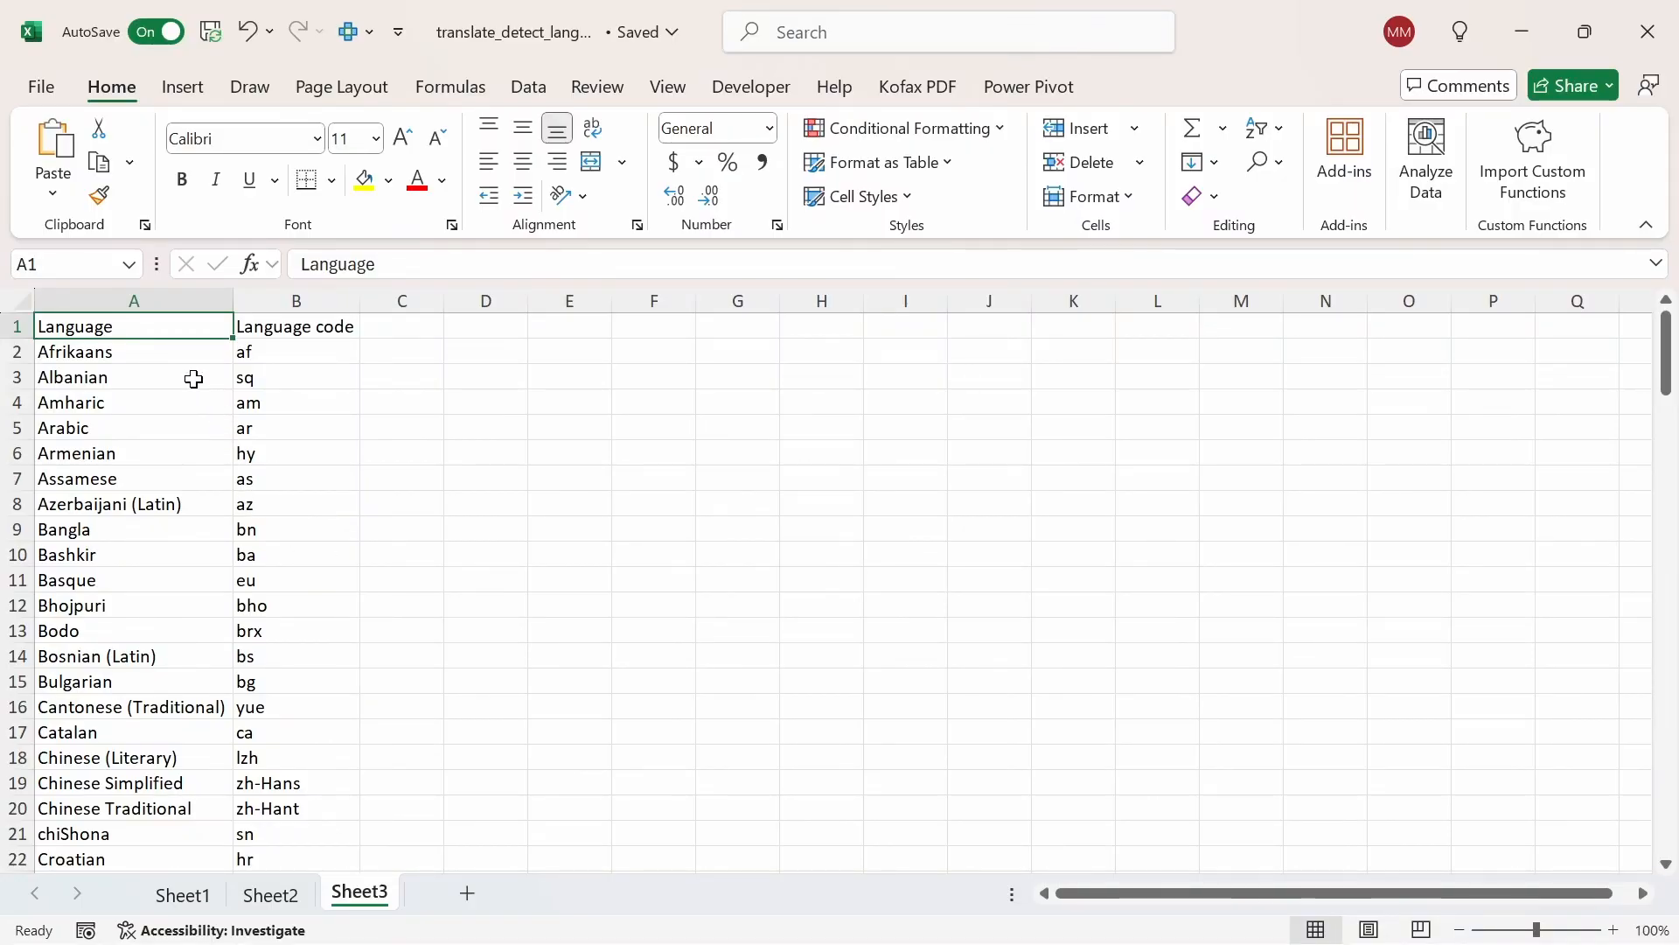
pyautogui.hotkey('ctrl', 'Down')
pyautogui.press('Right')
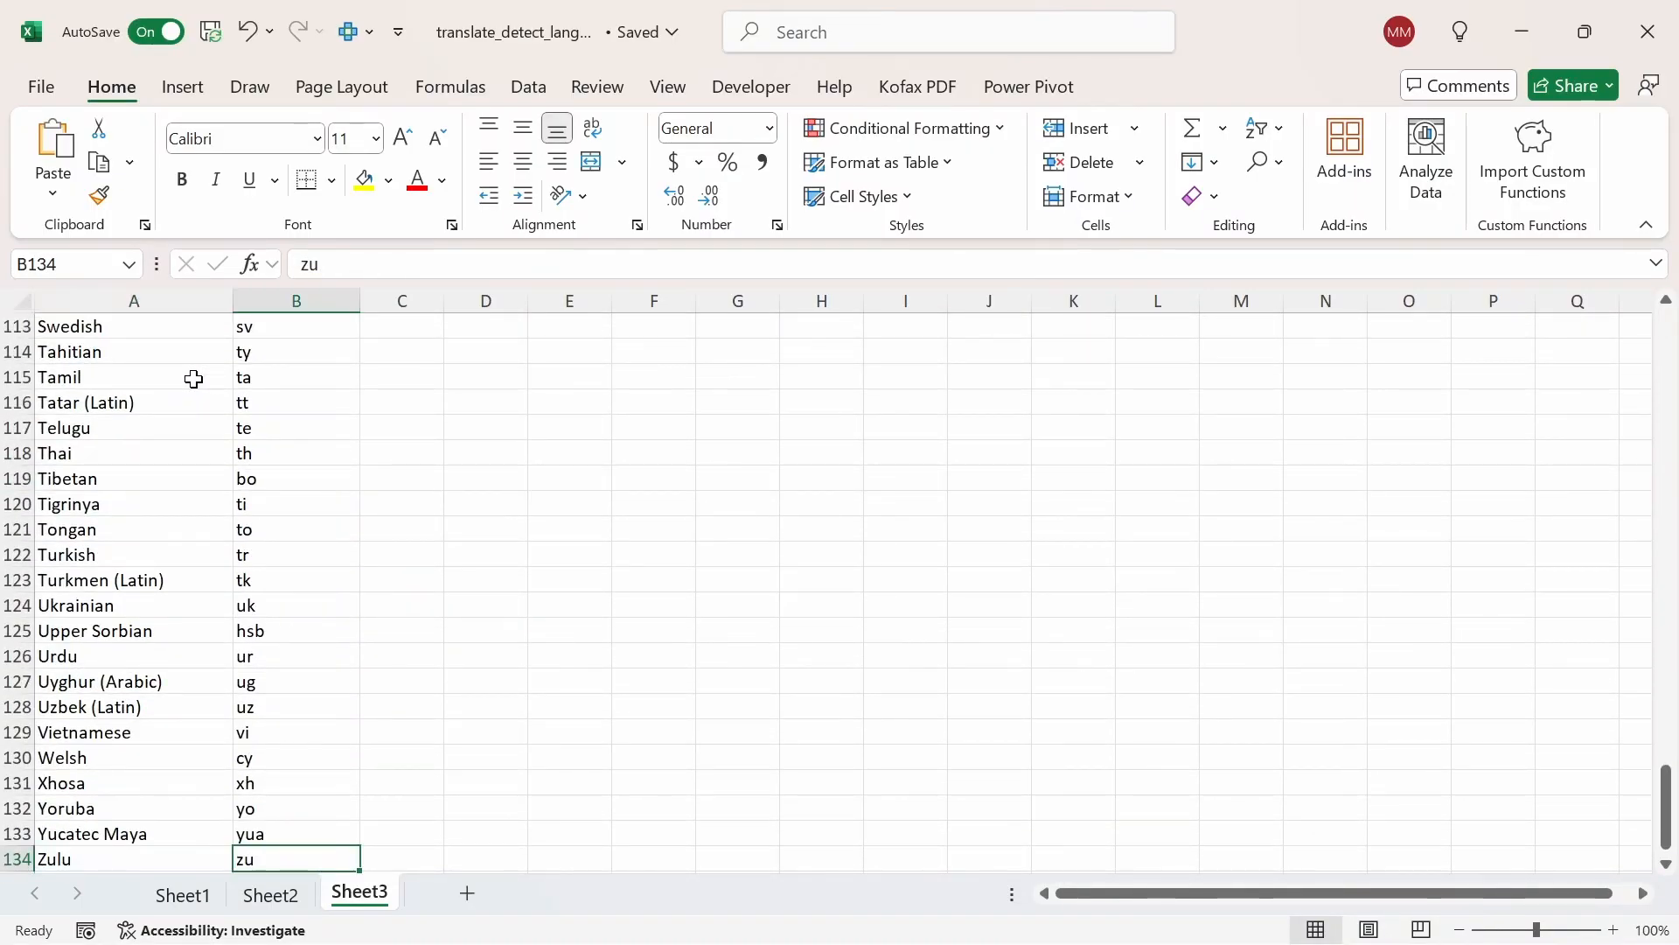
pyautogui.hotkey('ctrl', 'Up')
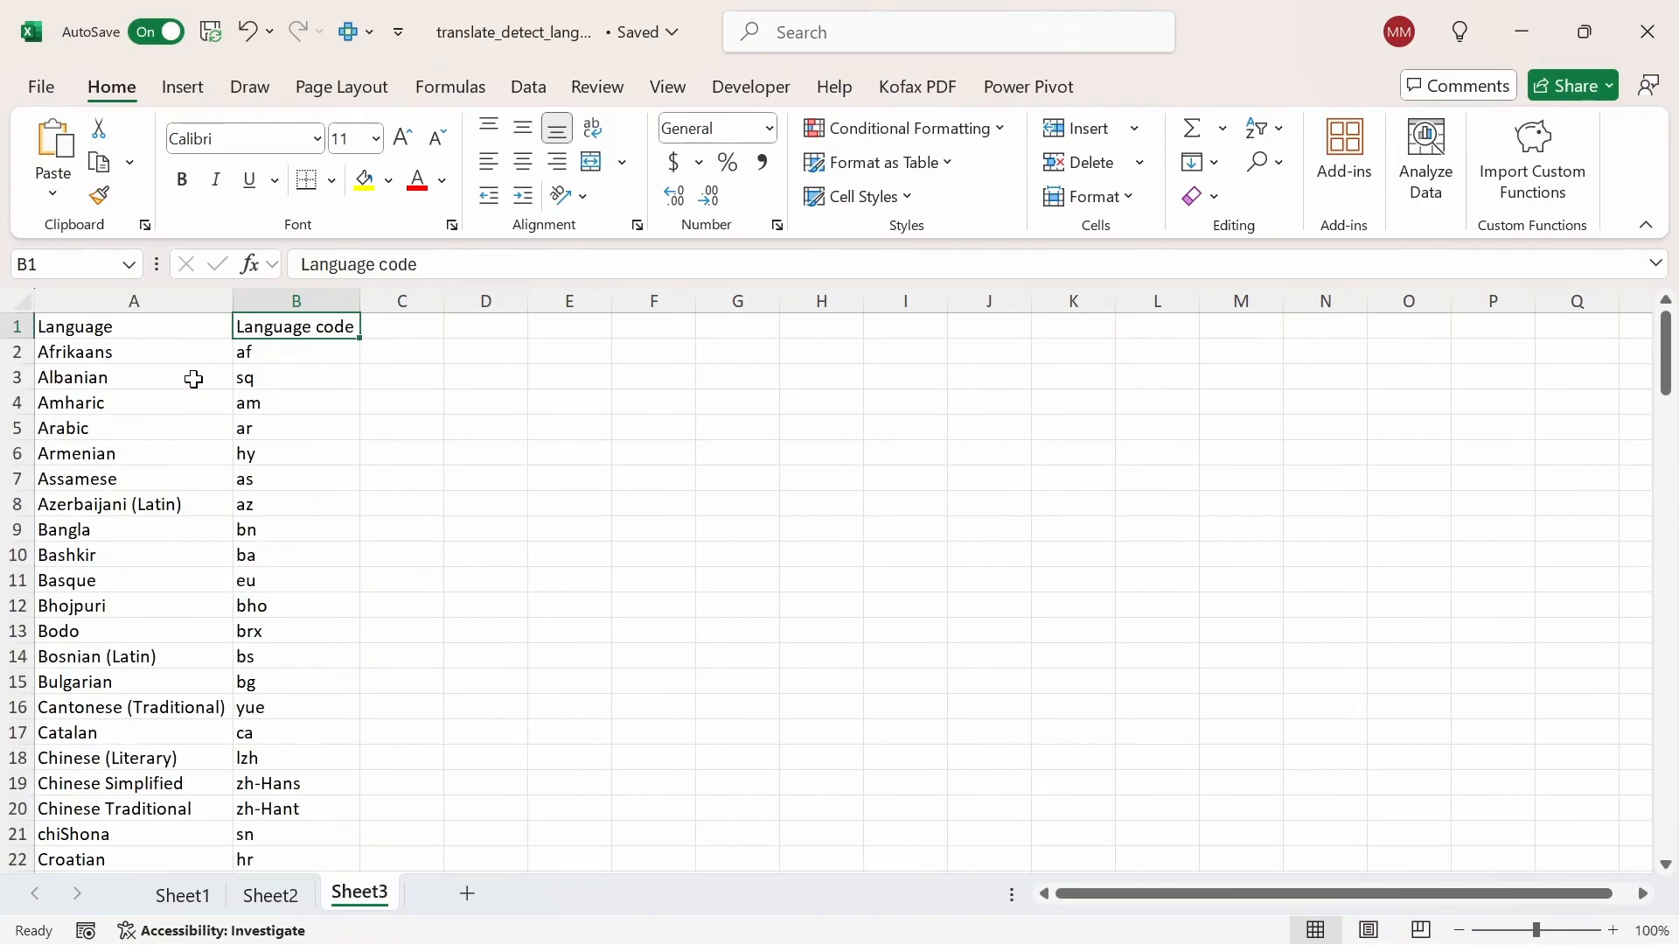
pyautogui.press('Left')
pyautogui.hotkey('ctrl', 'Down')
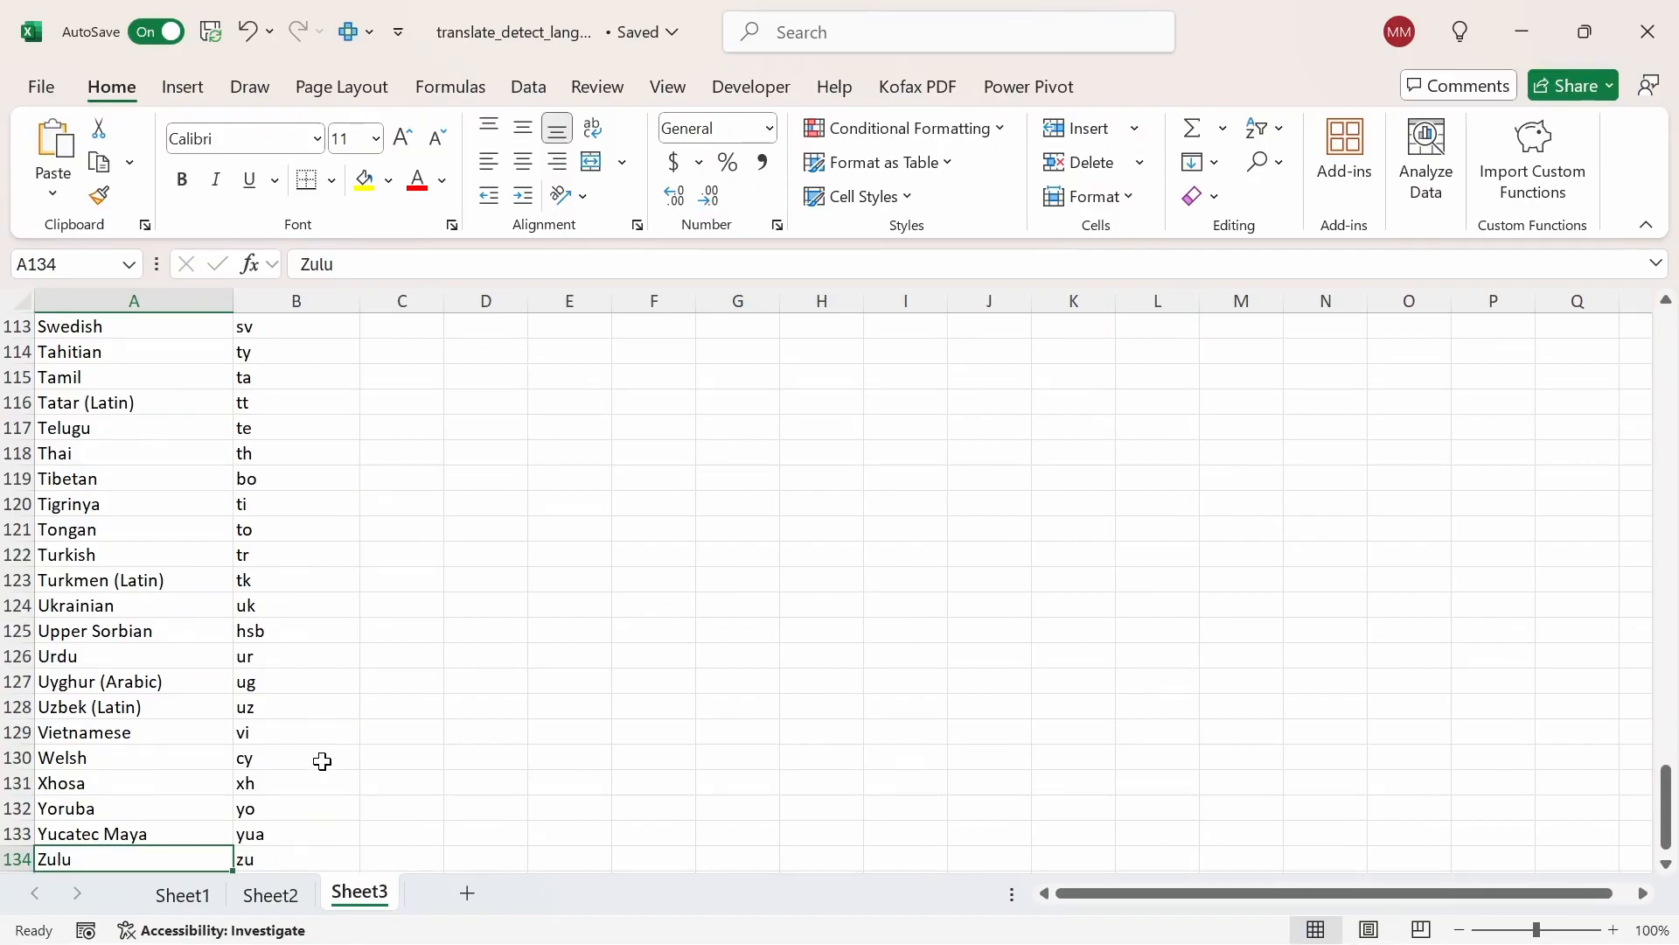
# - Return to Sheet2 and review the data validation list settings of the Target Language cell F1
pyautogui.click(289, 899)
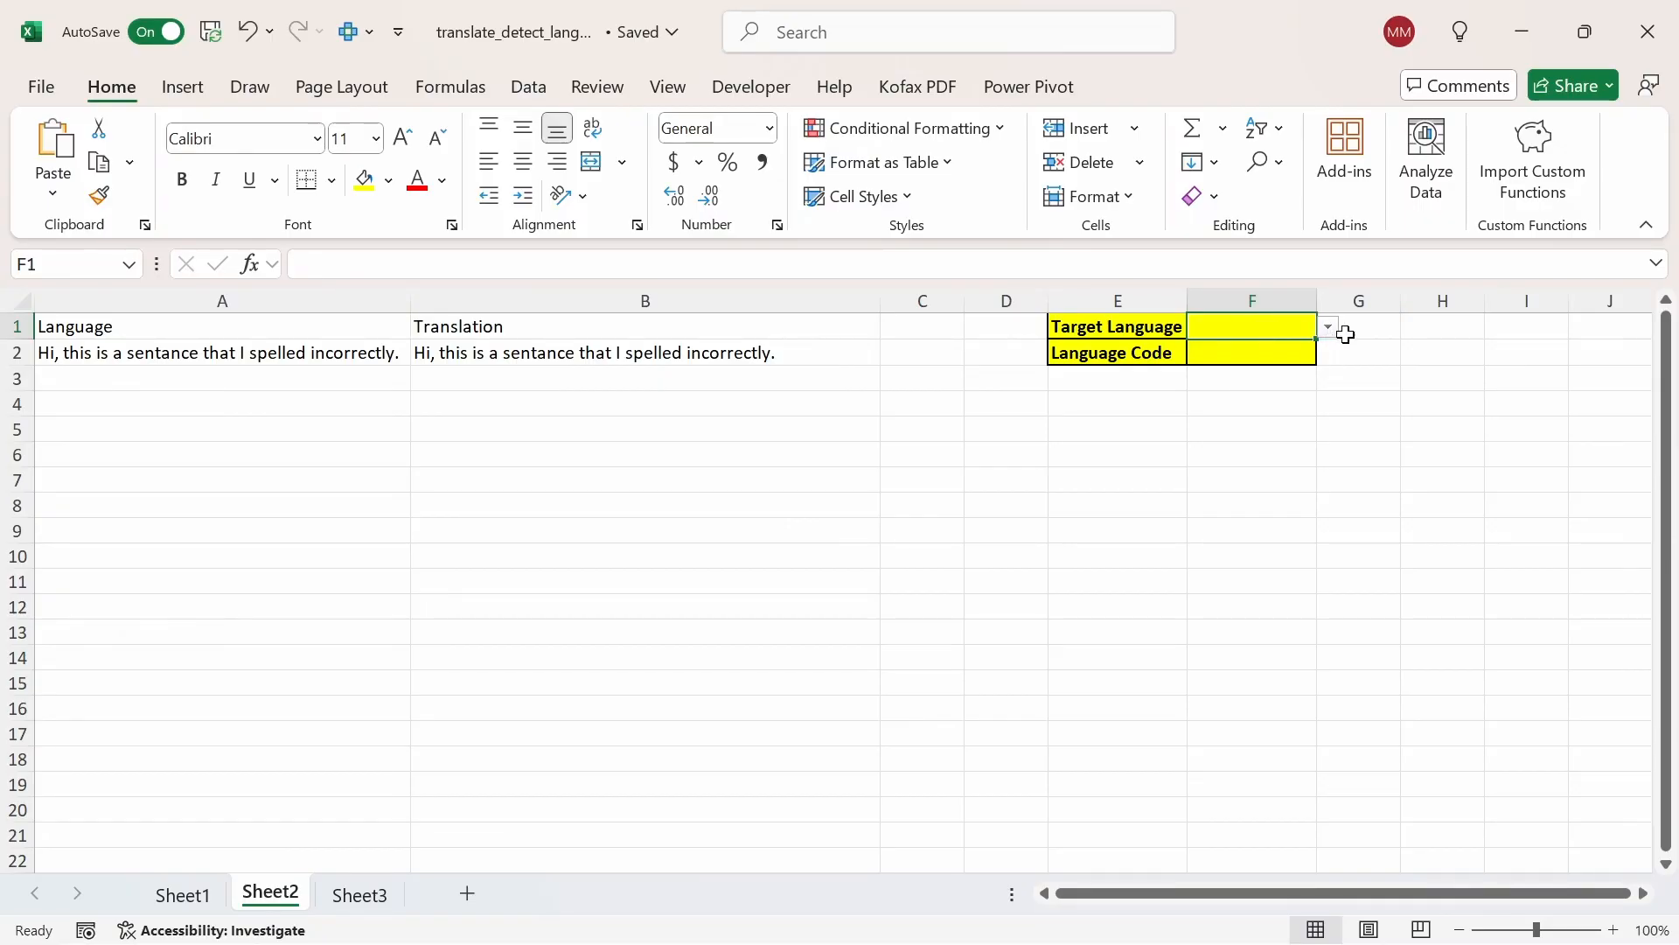
pyautogui.click(530, 84)
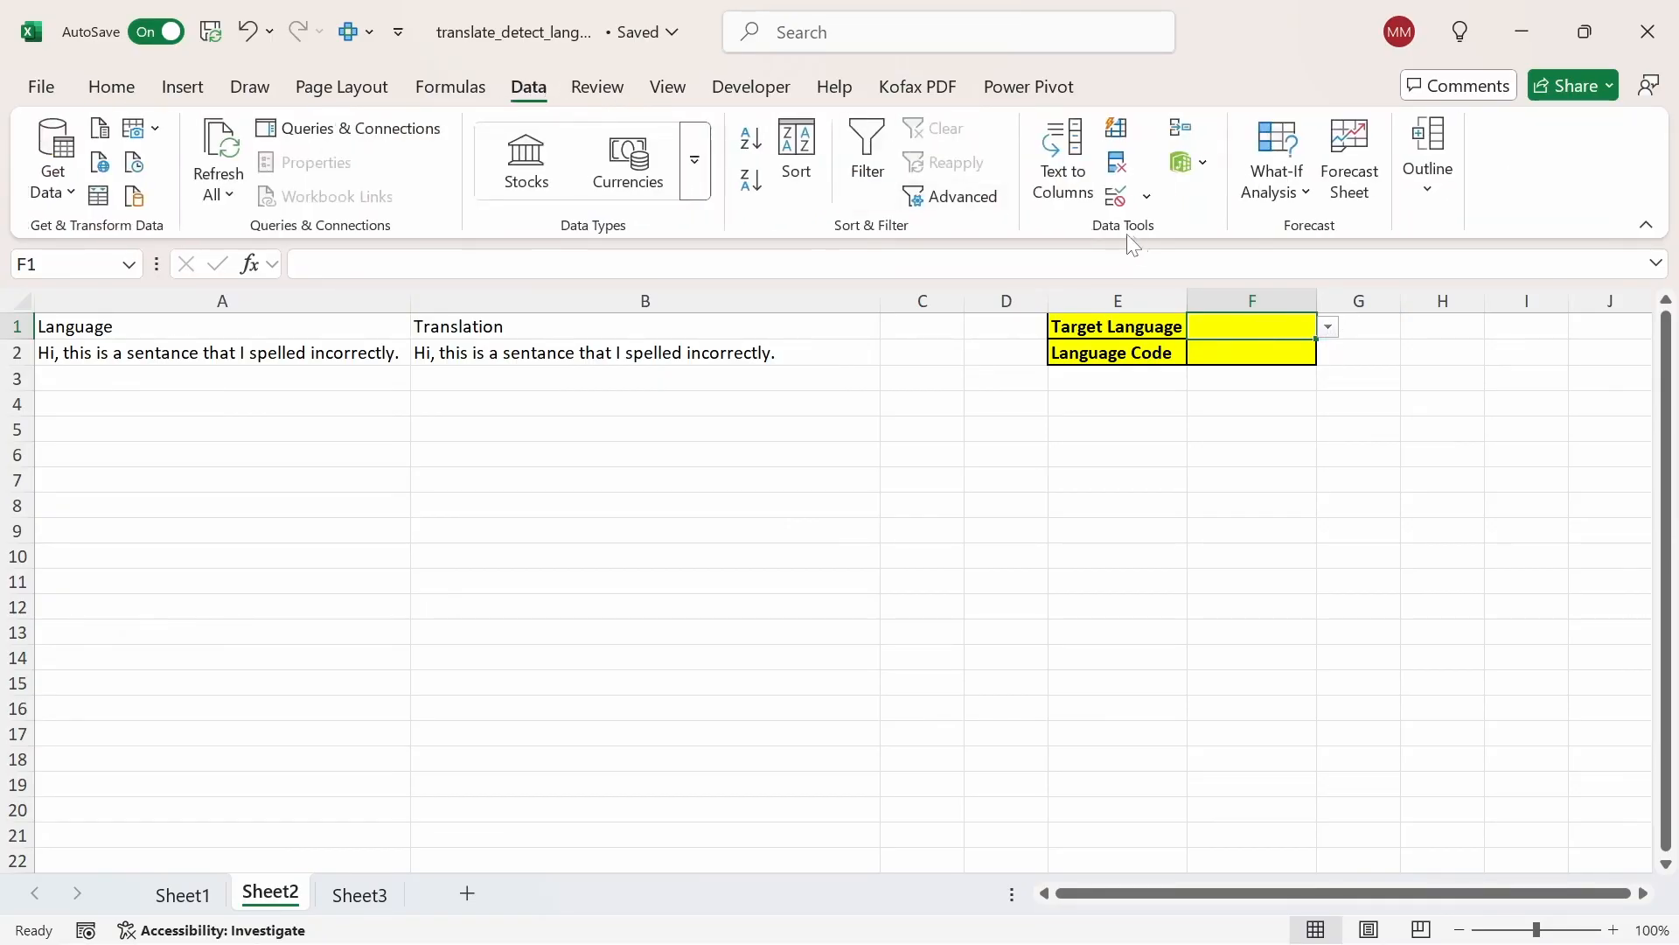
pyautogui.click(1146, 196)
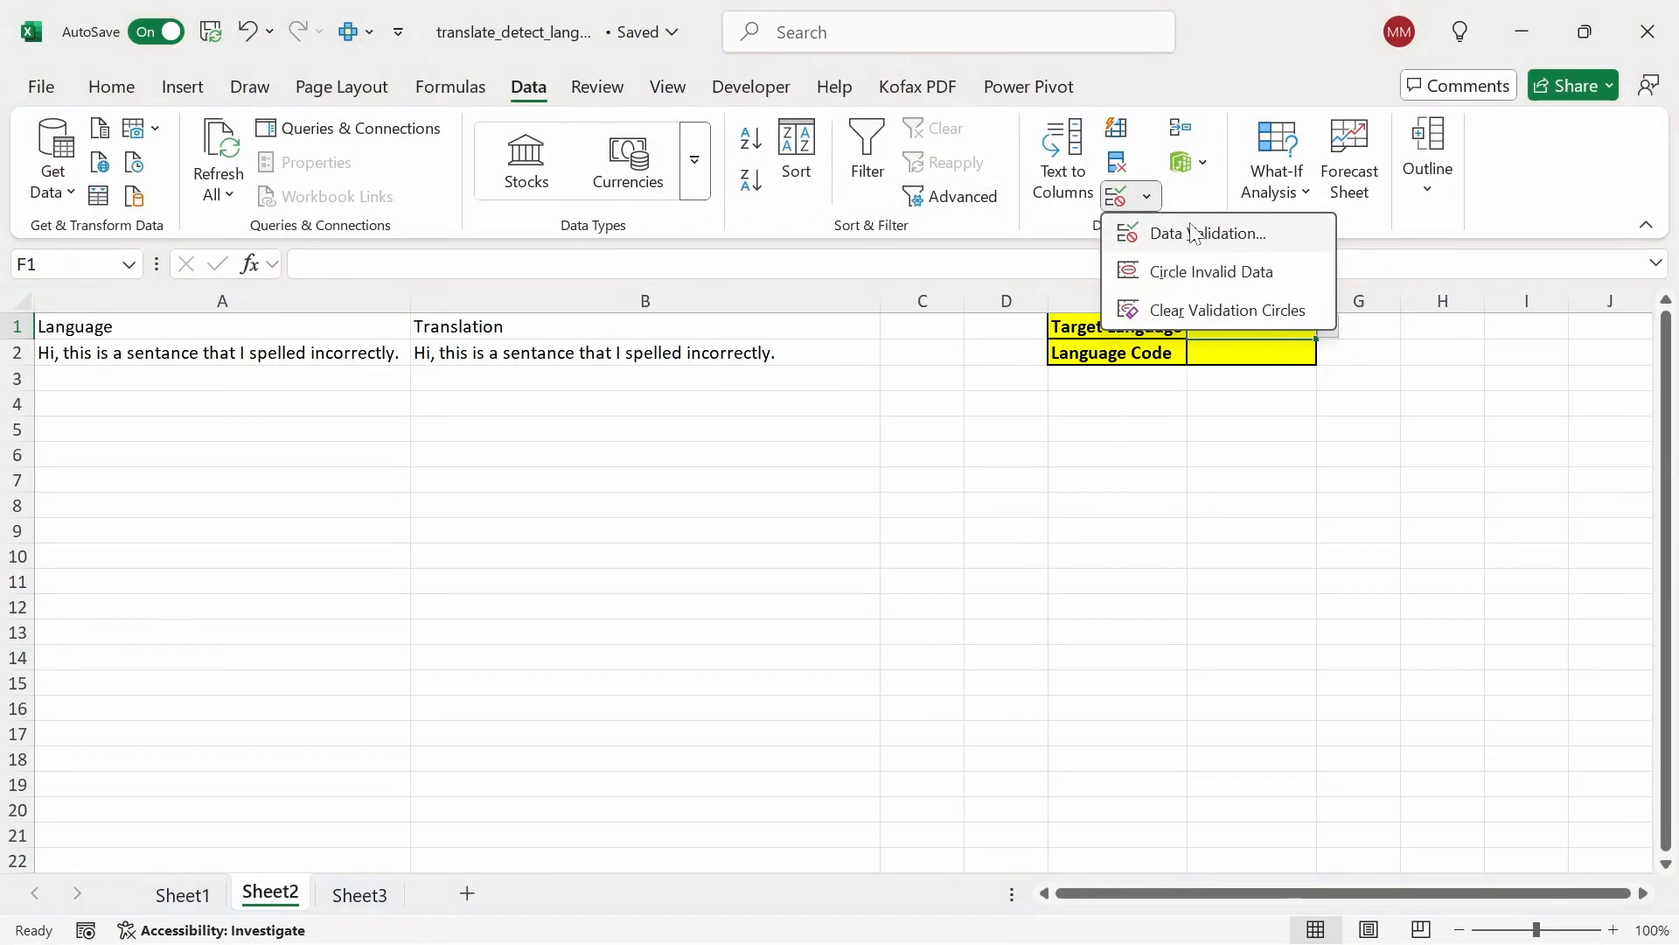
pyautogui.click(1198, 234)
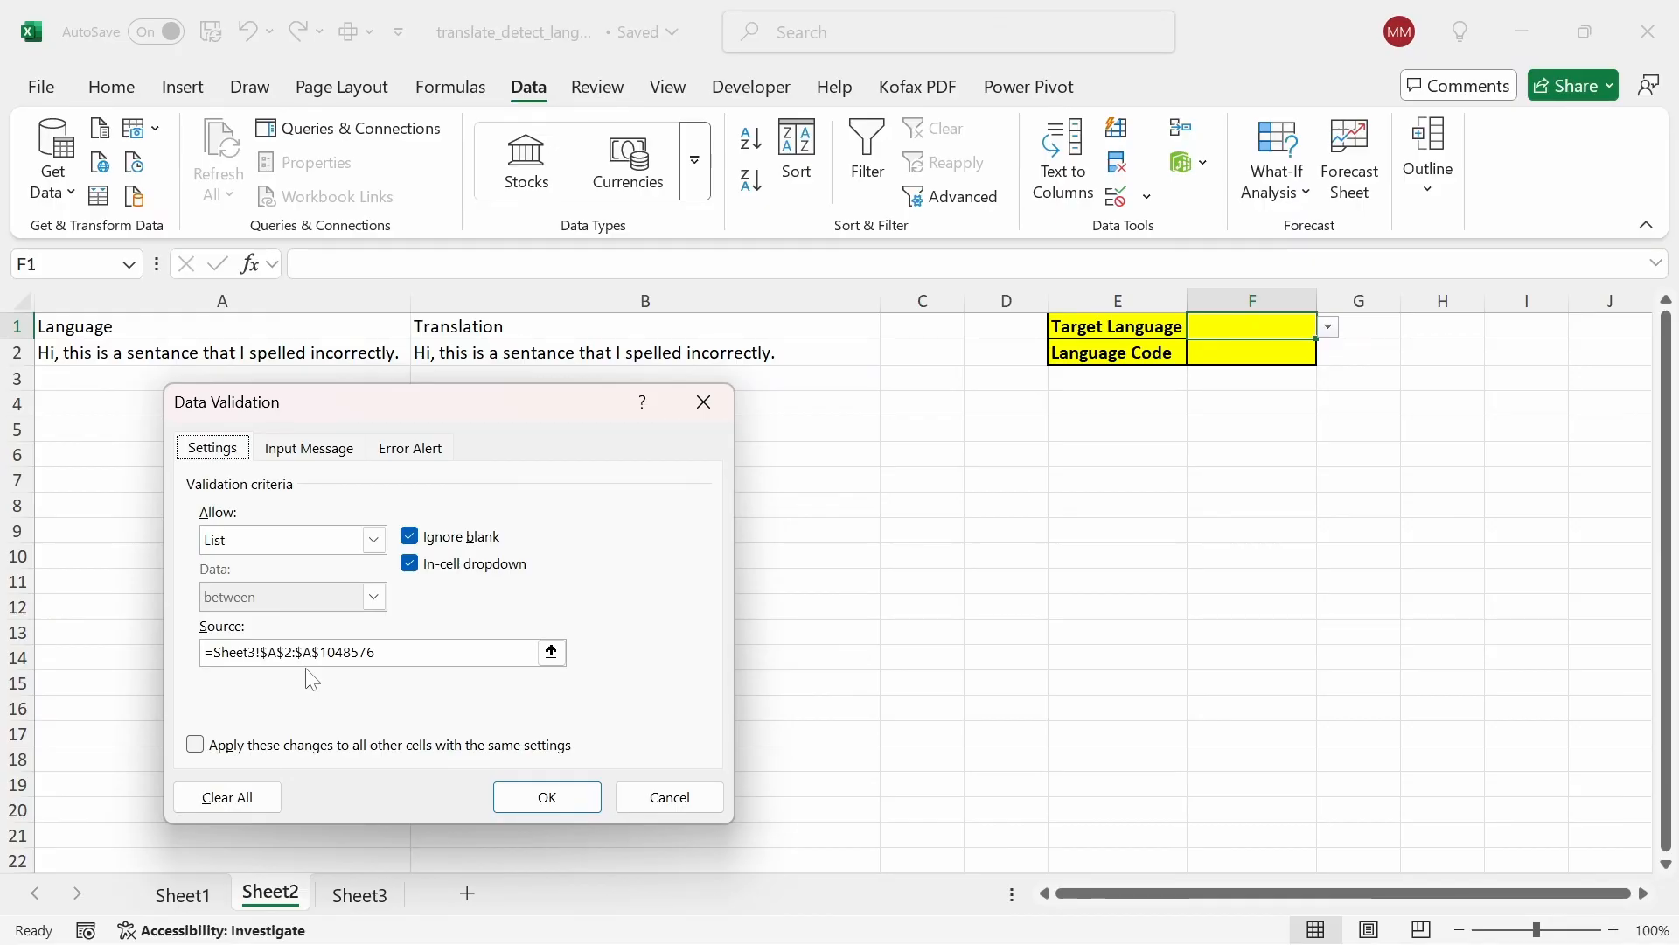
pyautogui.click(546, 796)
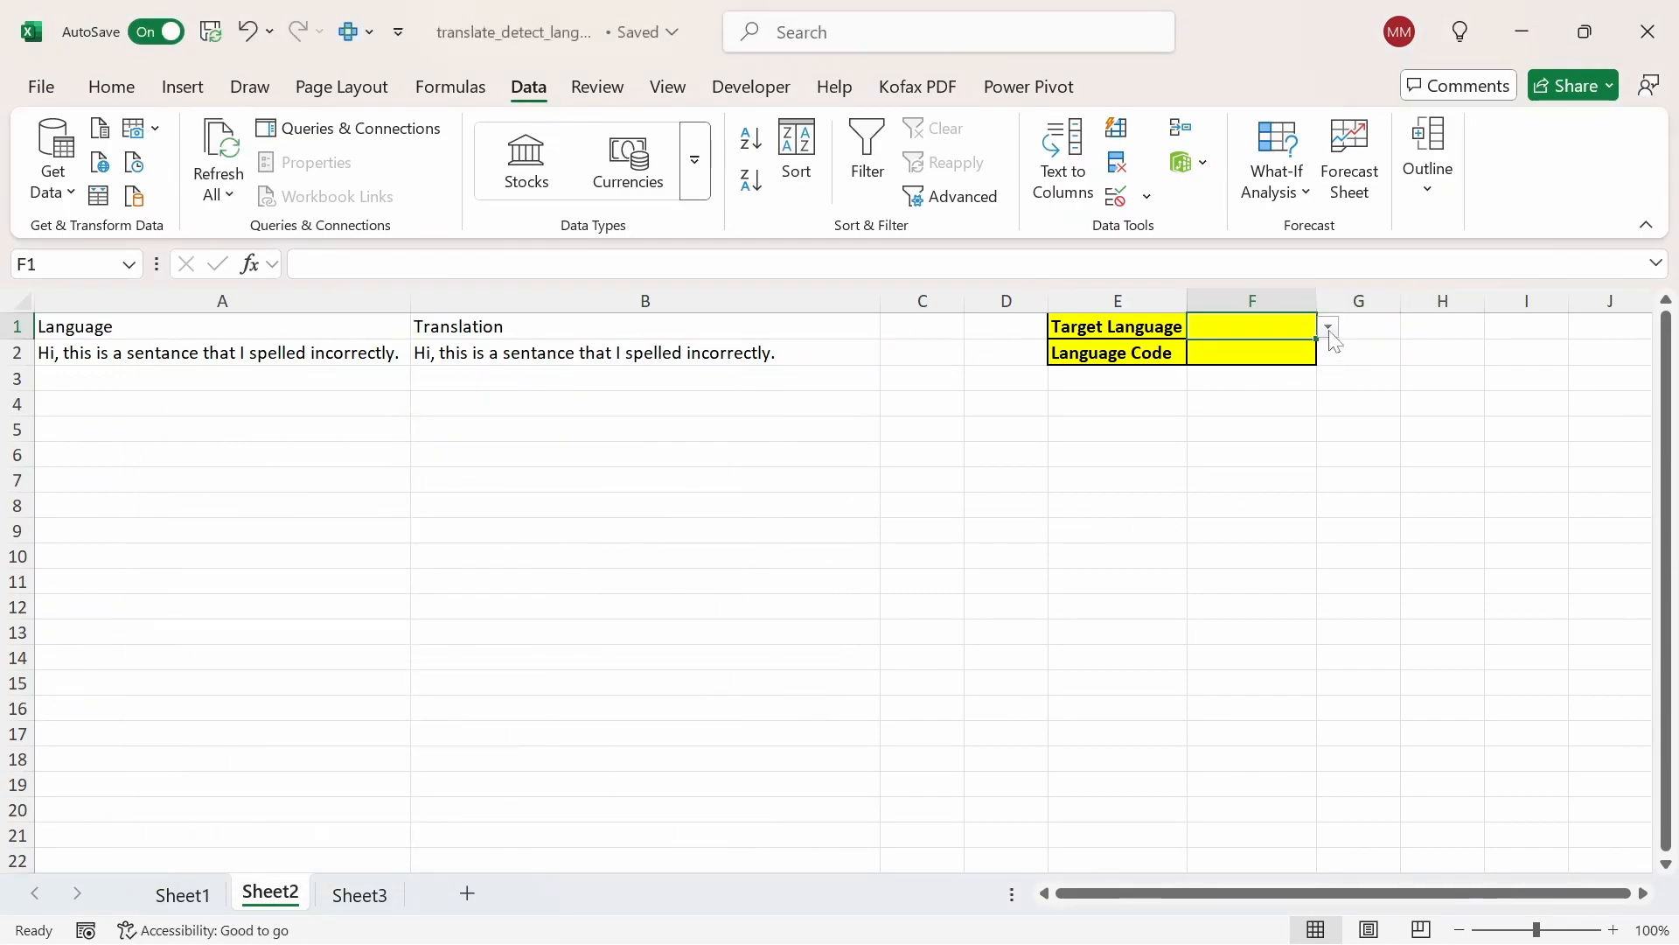
pyautogui.click(1424, 374)
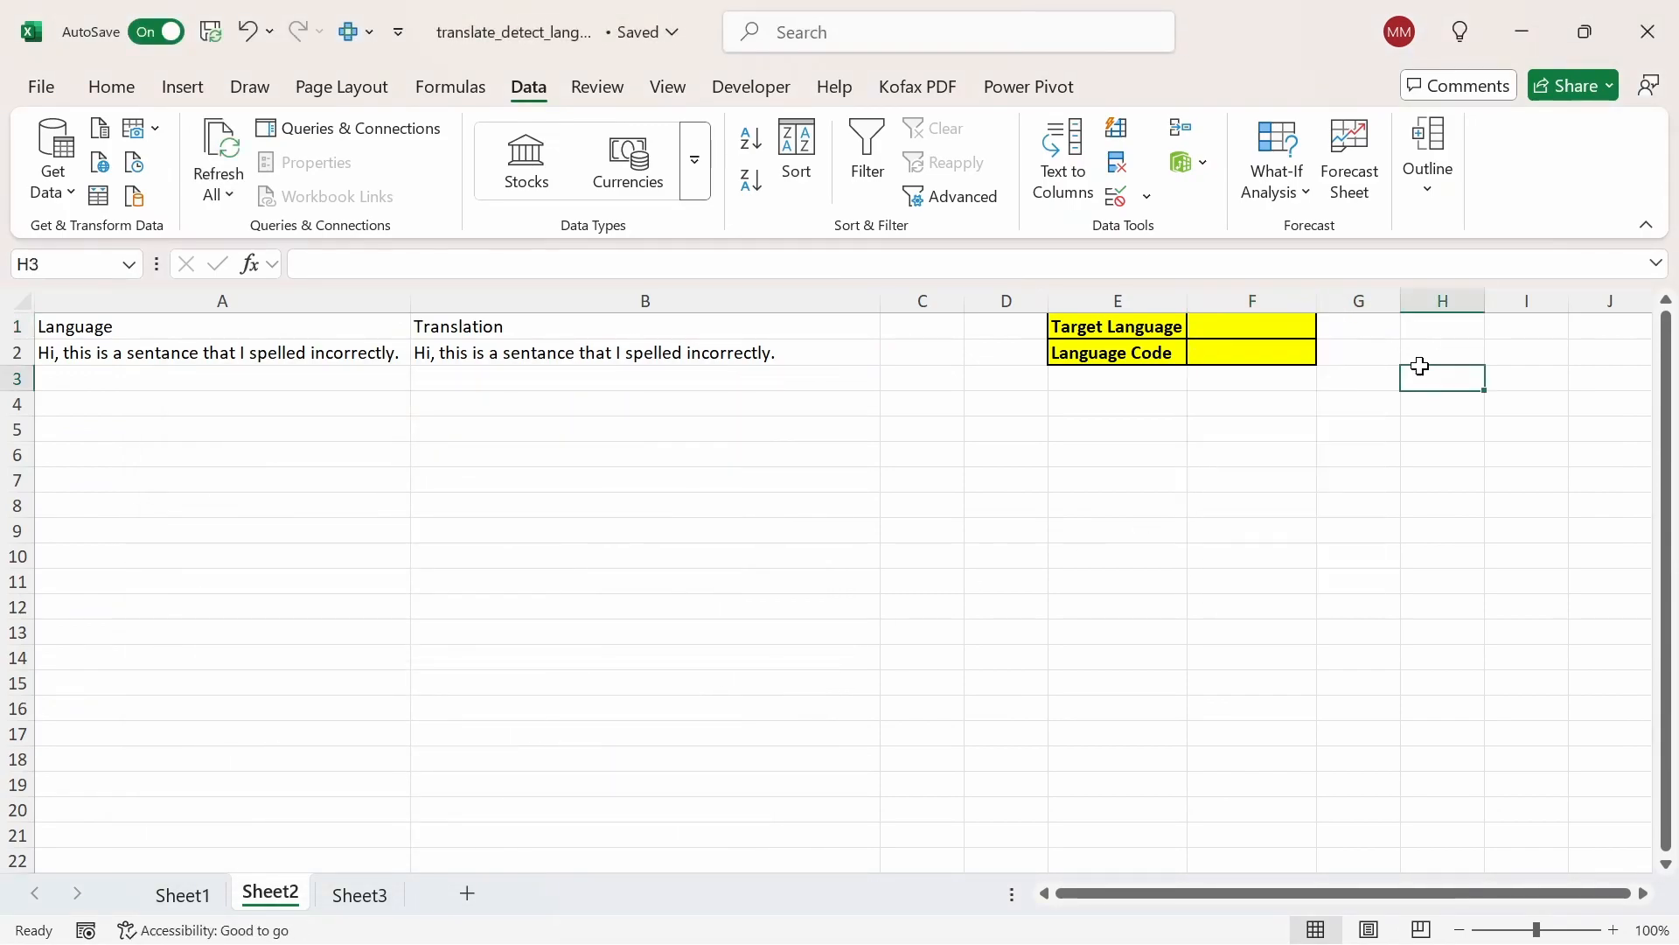
# - Inspect the language code lookup formula in F2 and the TRANSLATE formula in B2
pyautogui.click(1254, 350)
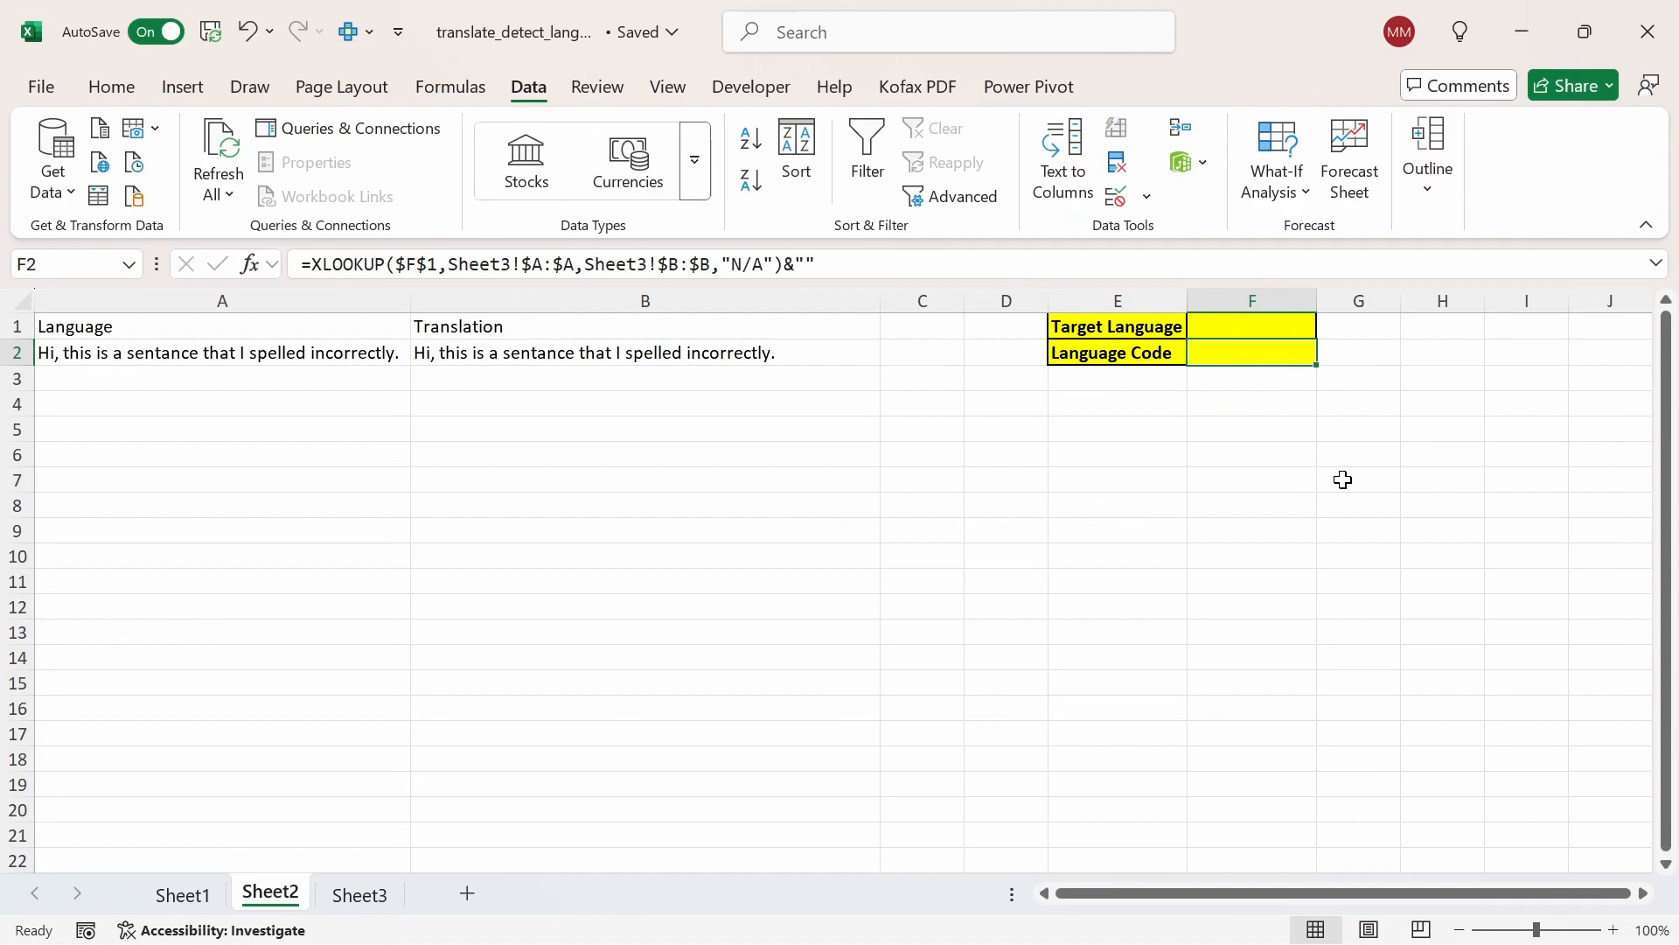
pyautogui.click(670, 352)
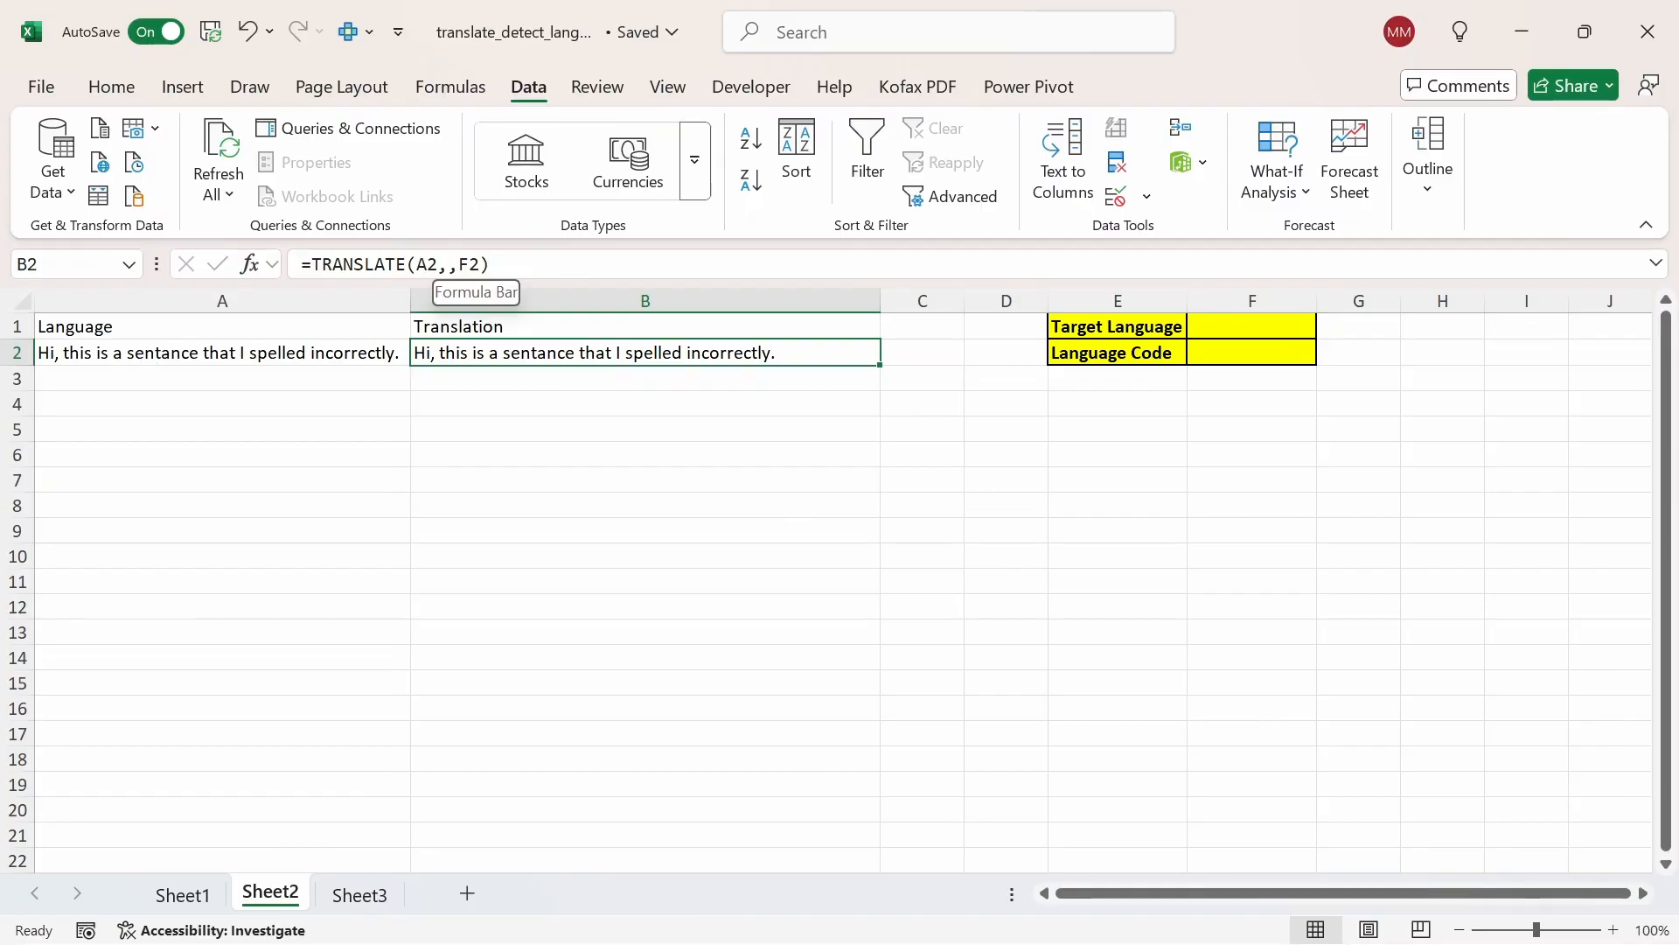
pyautogui.click(1289, 348)
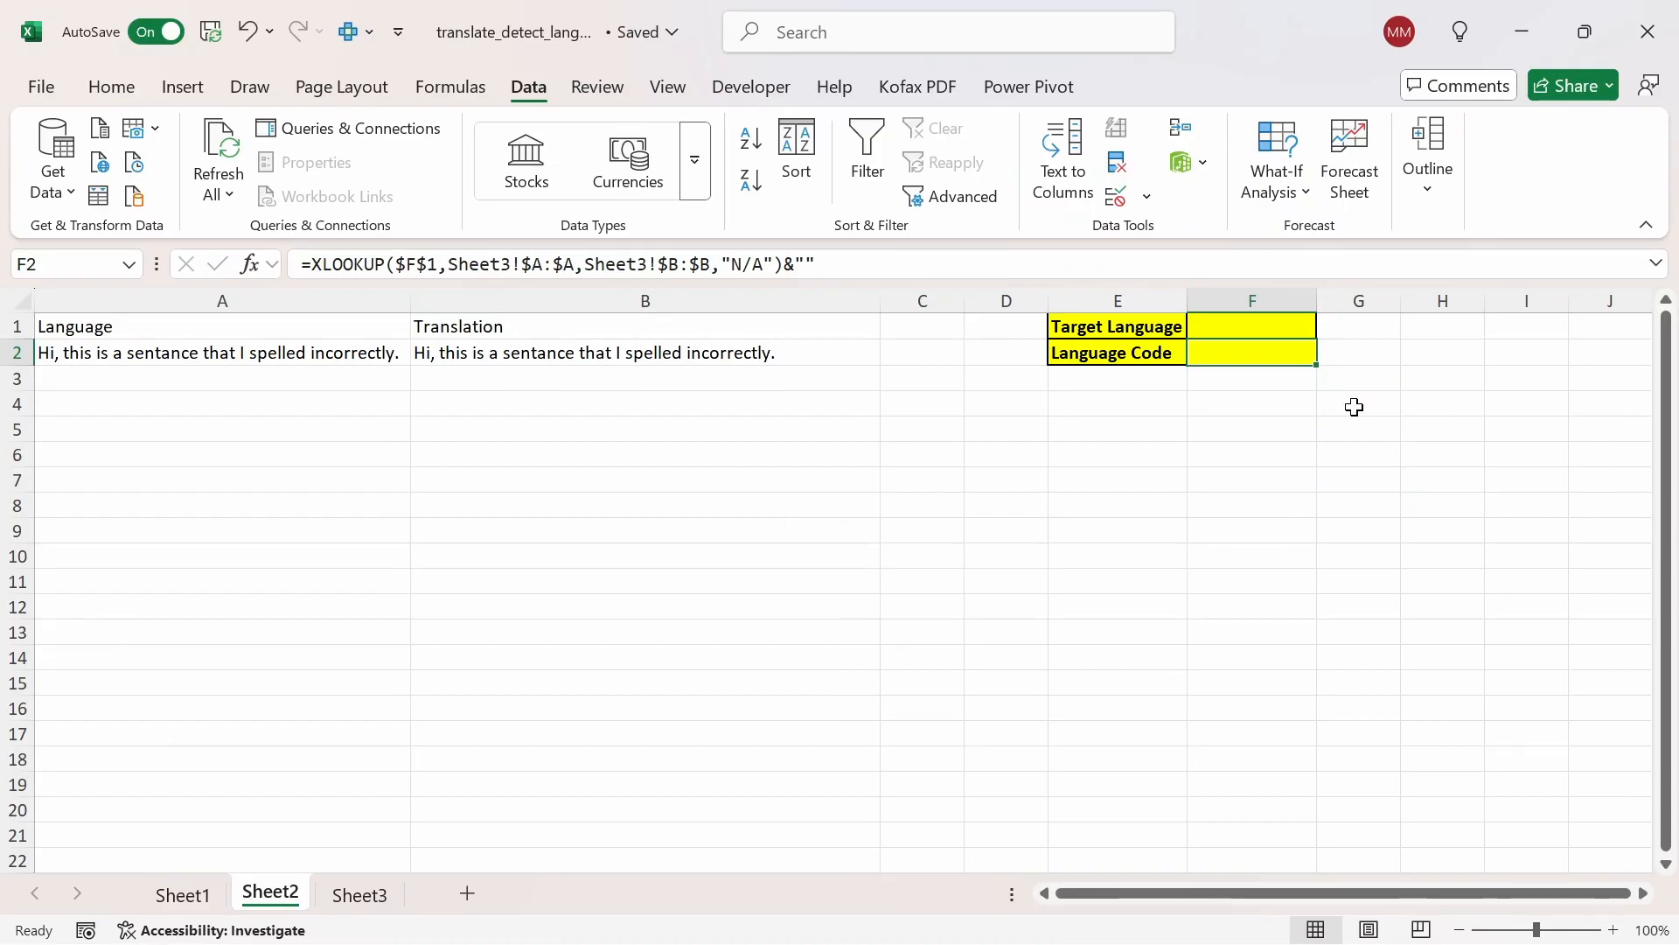
# - Hide the Sheet3 language list and unhide it again
pyautogui.rightClick(371, 903)
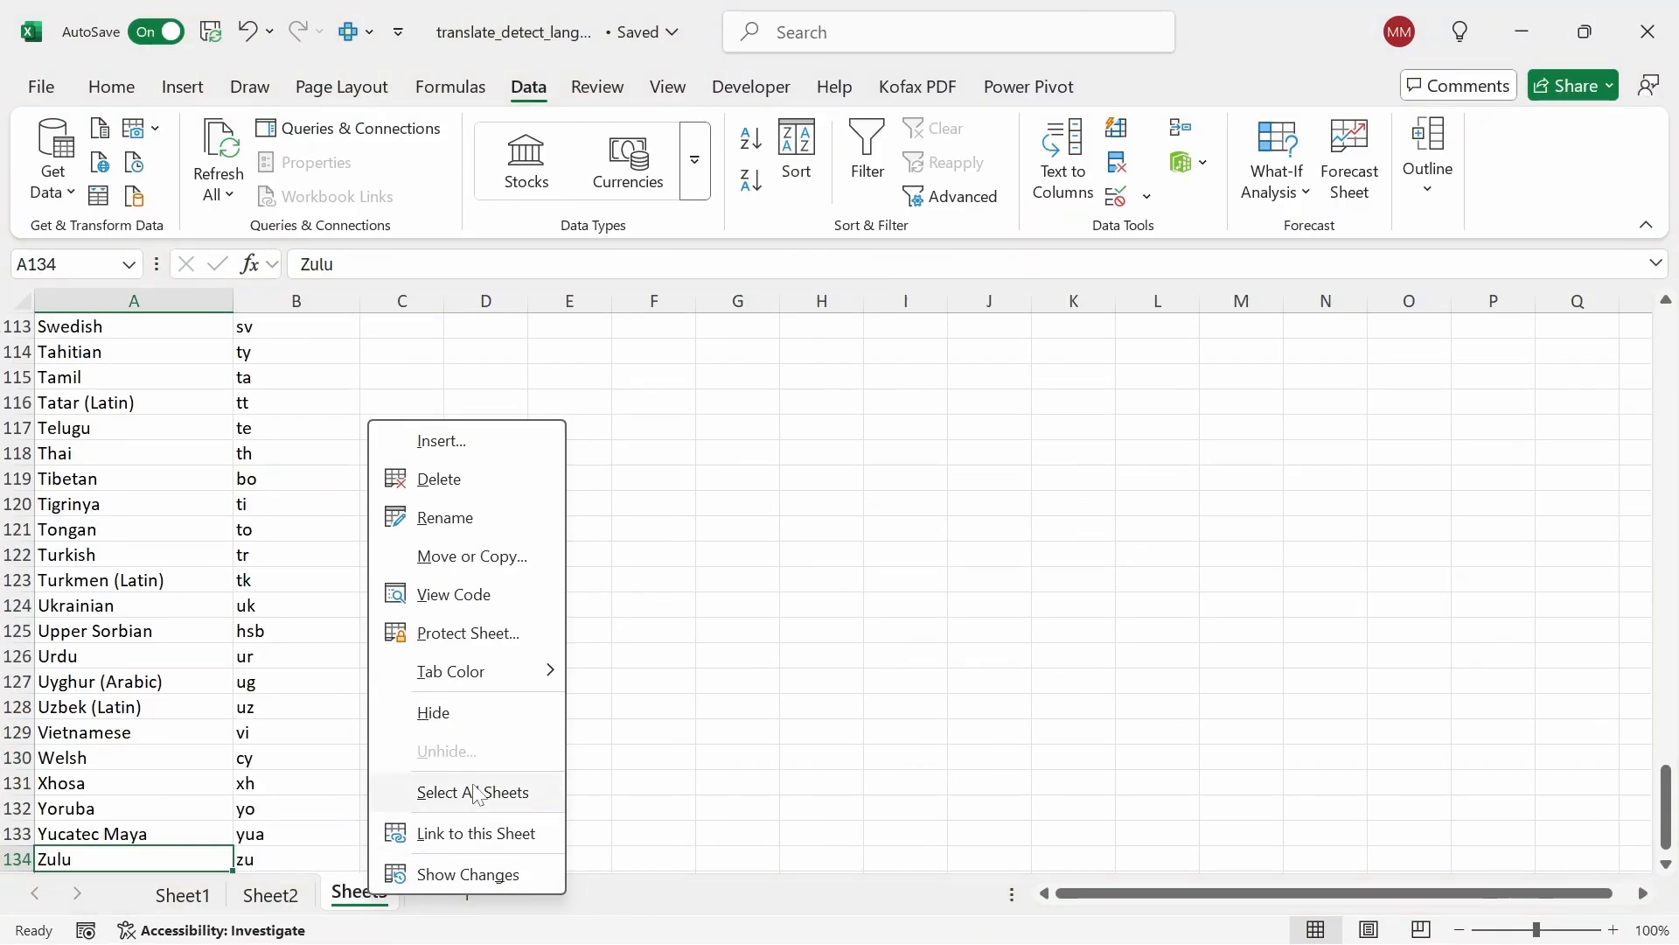
pyautogui.click(466, 710)
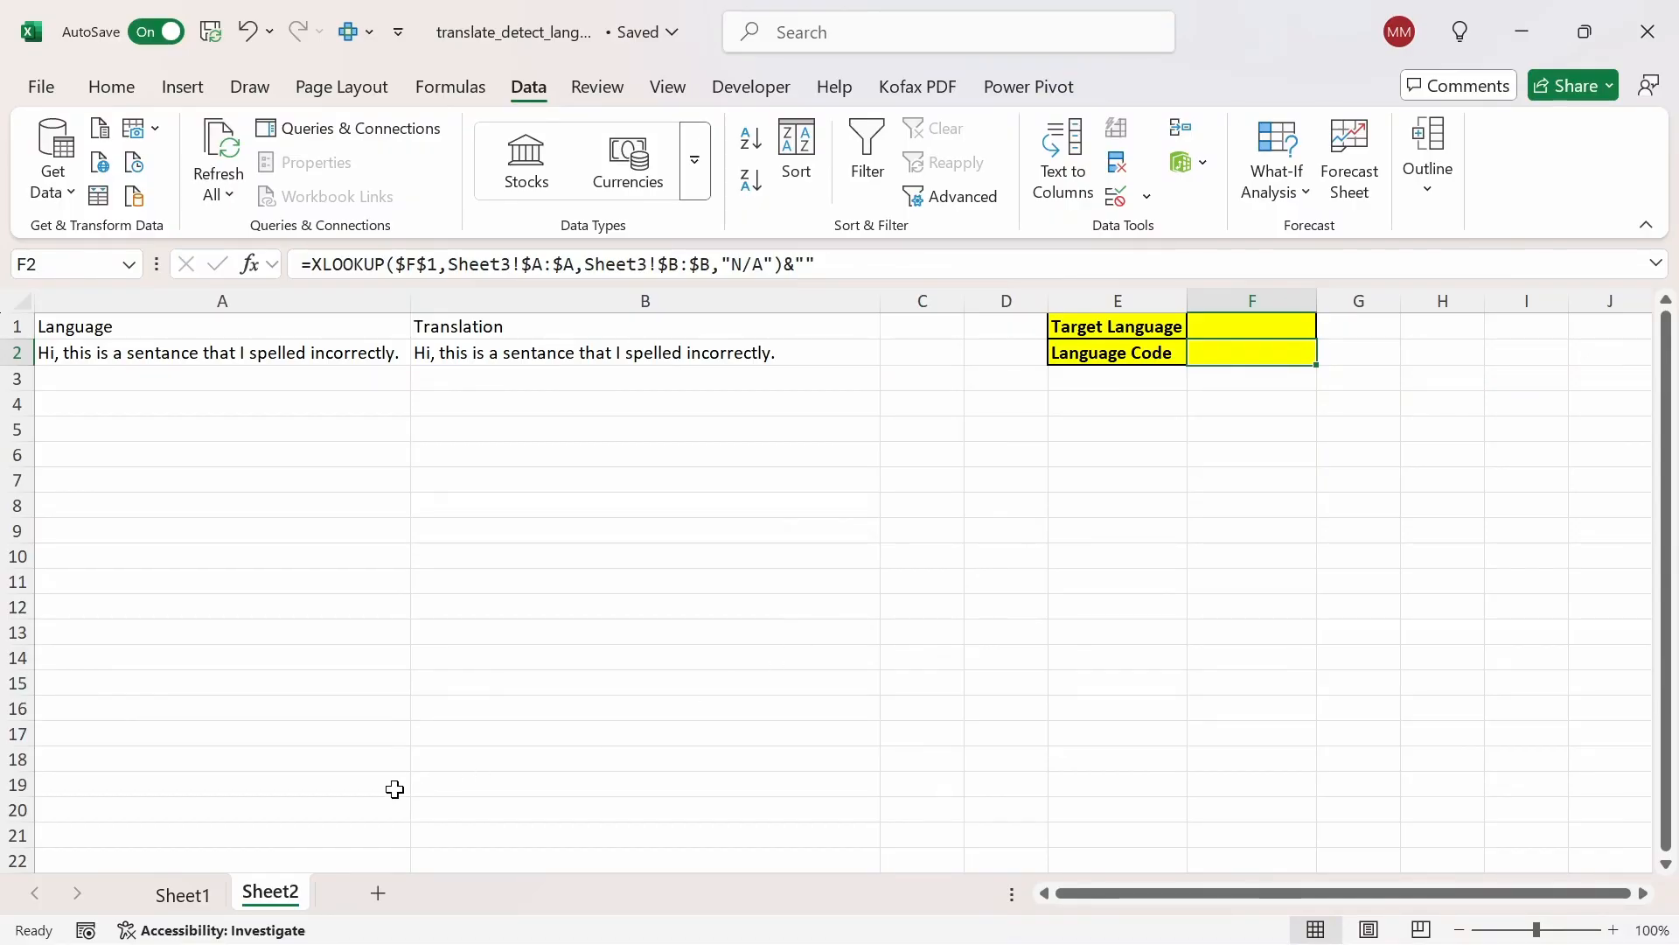
pyautogui.rightClick(301, 892)
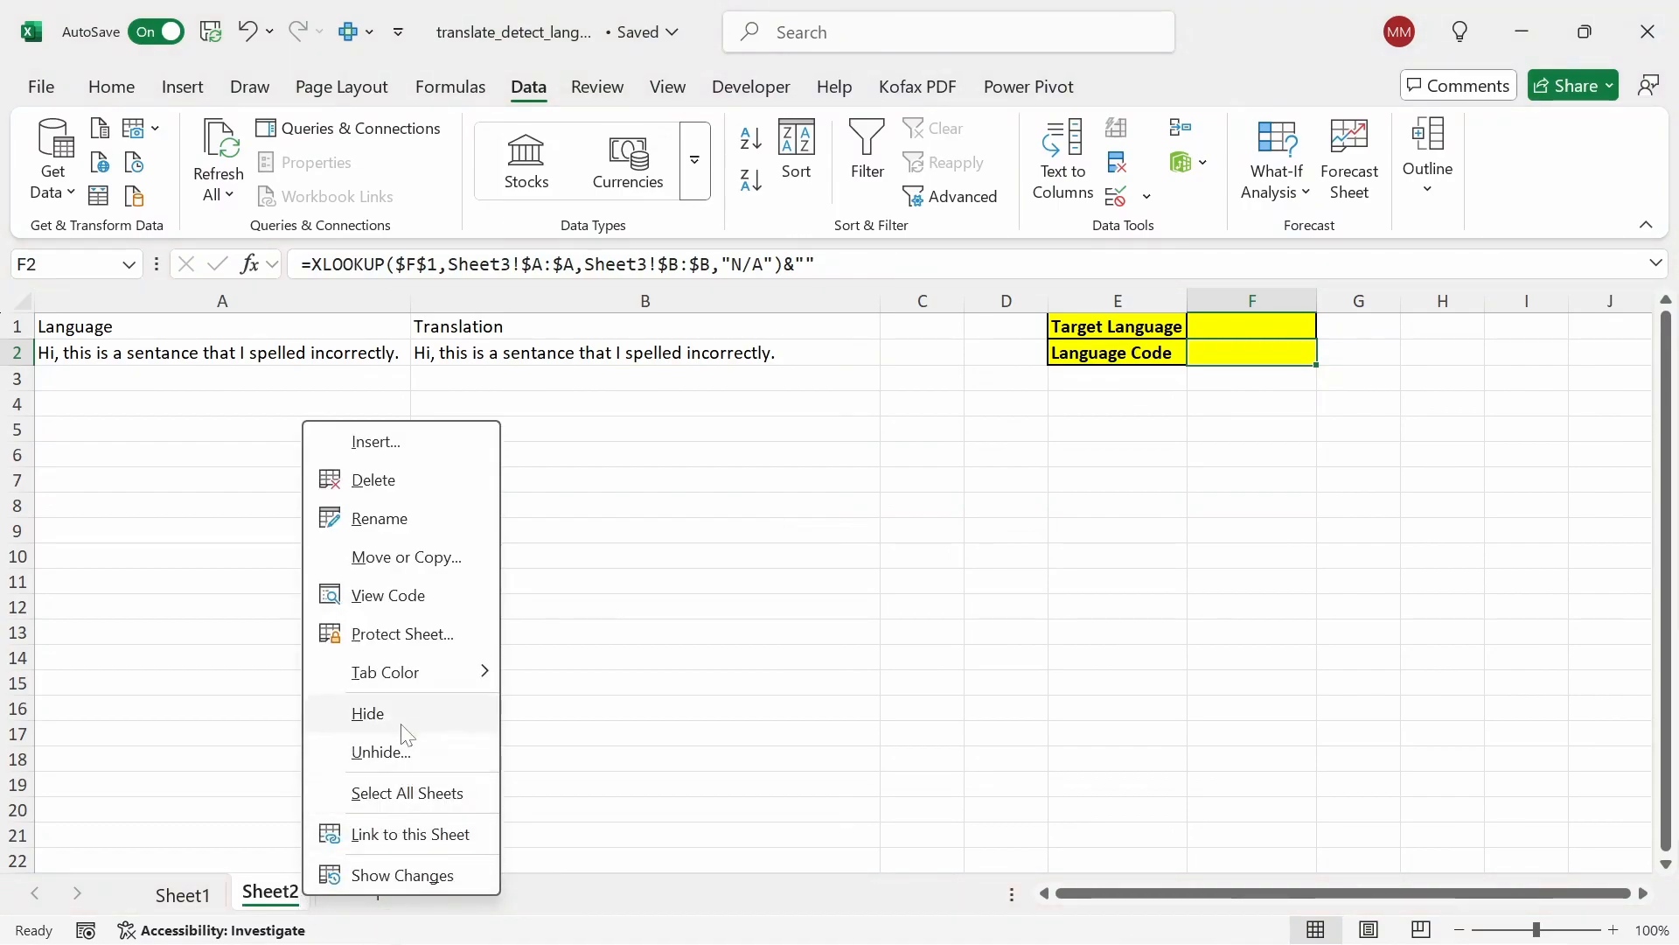
pyautogui.click(401, 752)
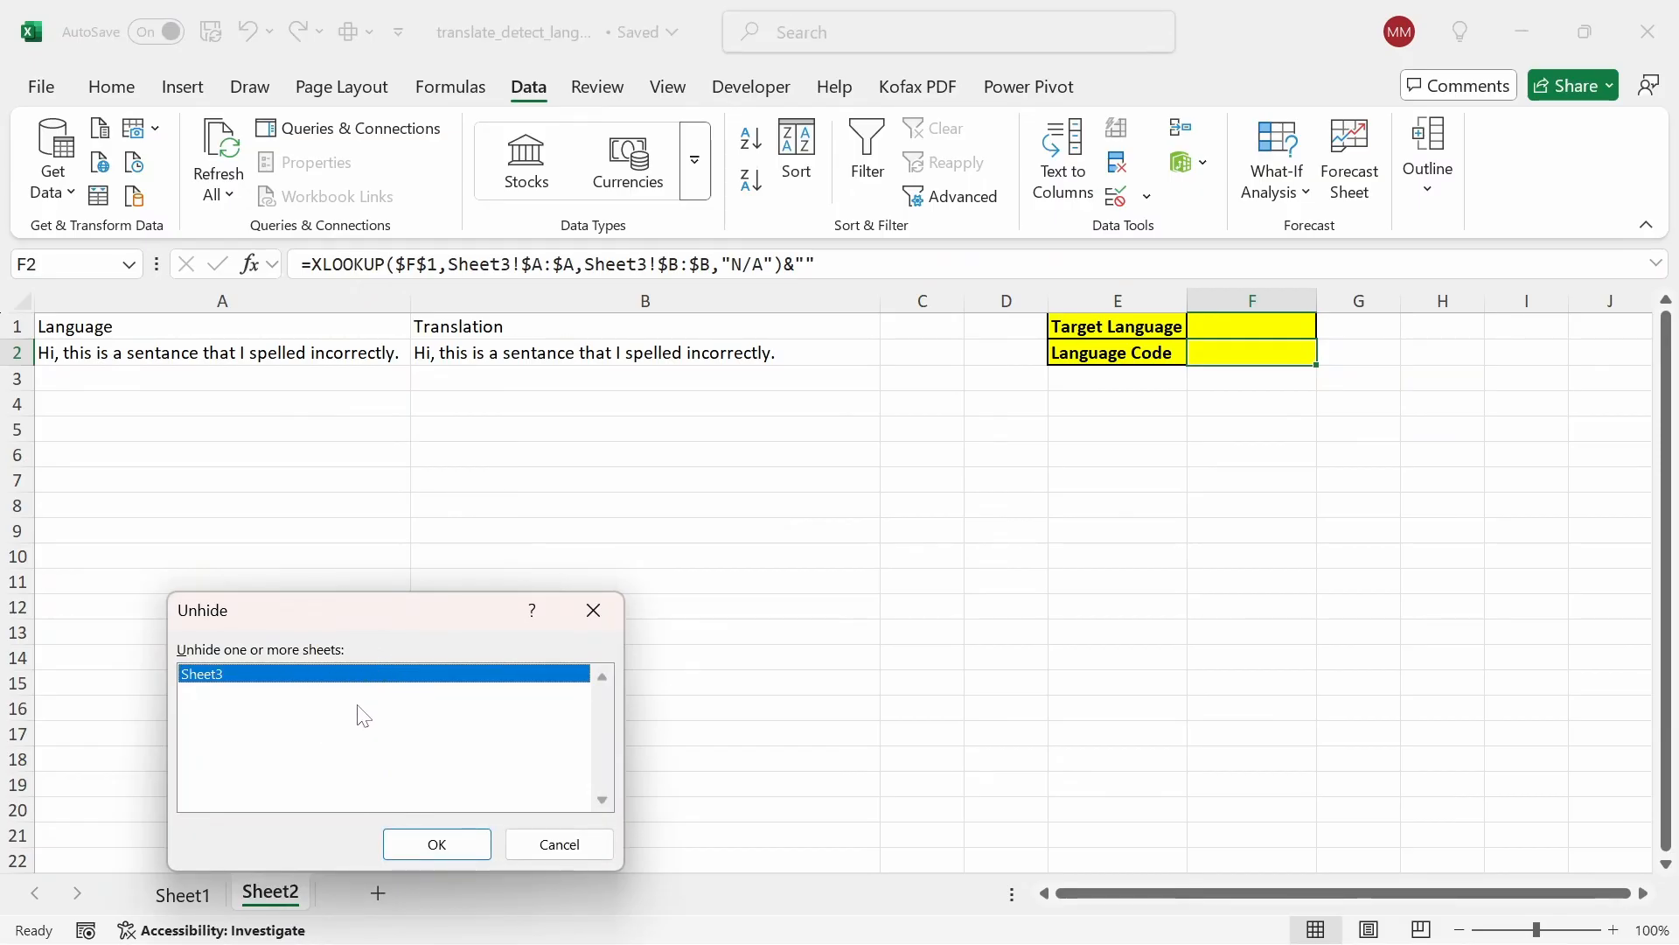
pyautogui.click(437, 843)
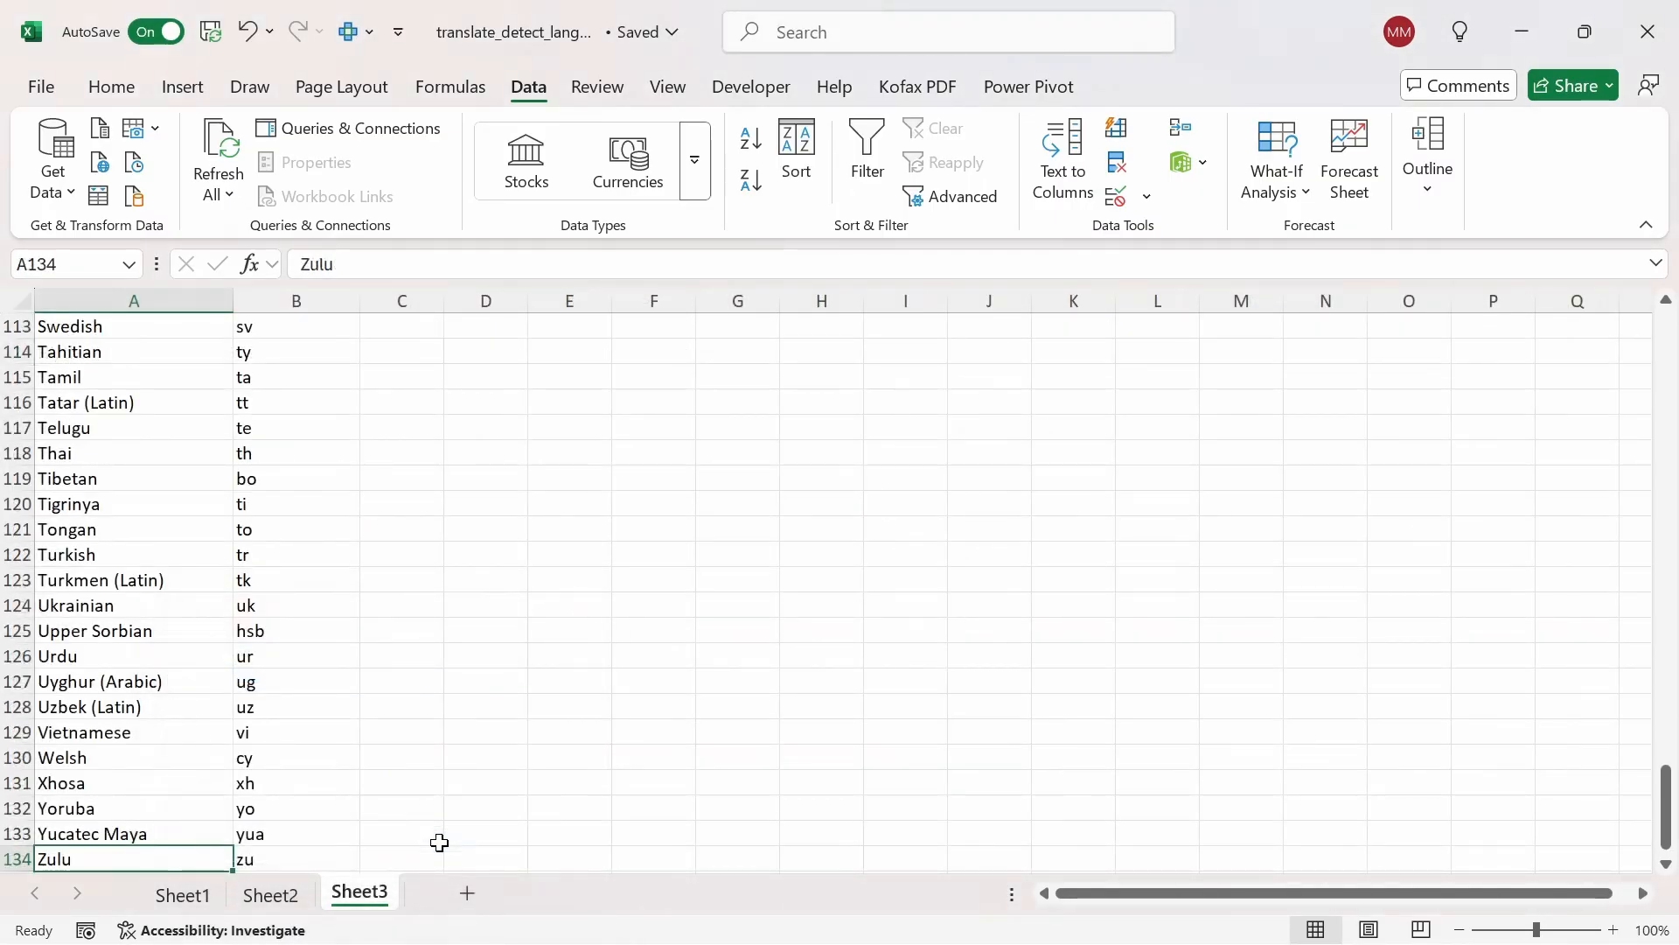